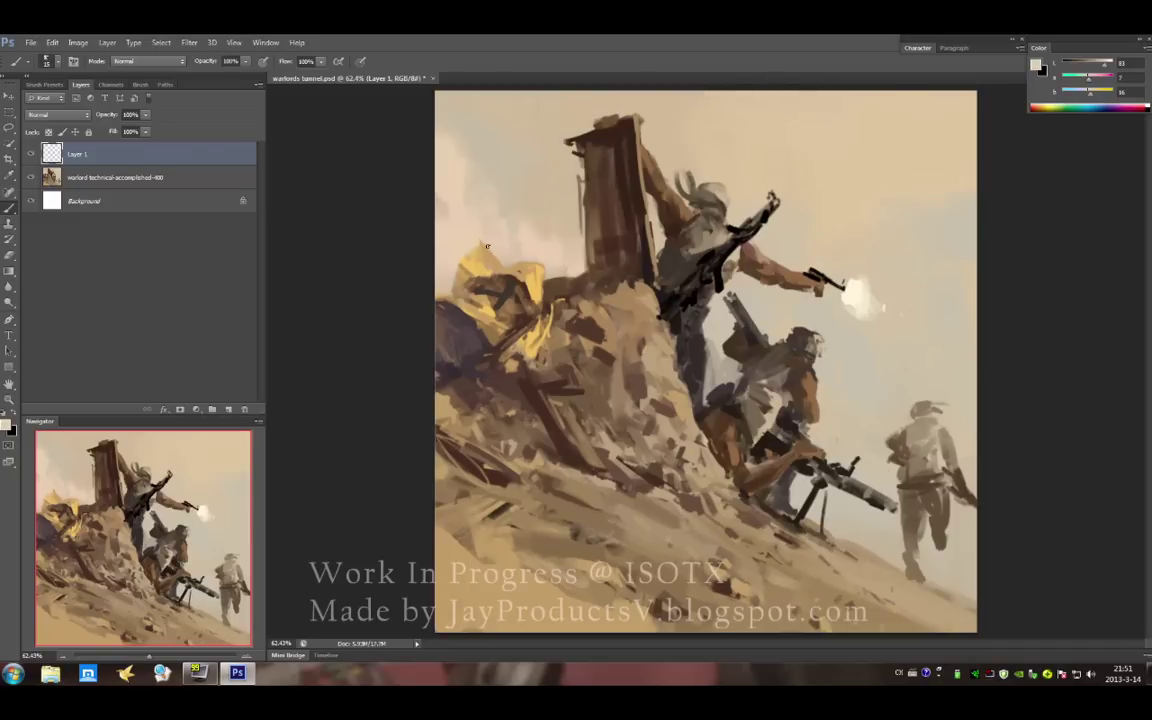
- Paint light tan and dark brown blocks over the upper rubble heap left of the tower
left_click(459, 229, "alt")
left_click(461, 263, "alt")
left_click(459, 291, "alt")
left_click(496, 277, "alt")
left_click(453, 260, "alt")
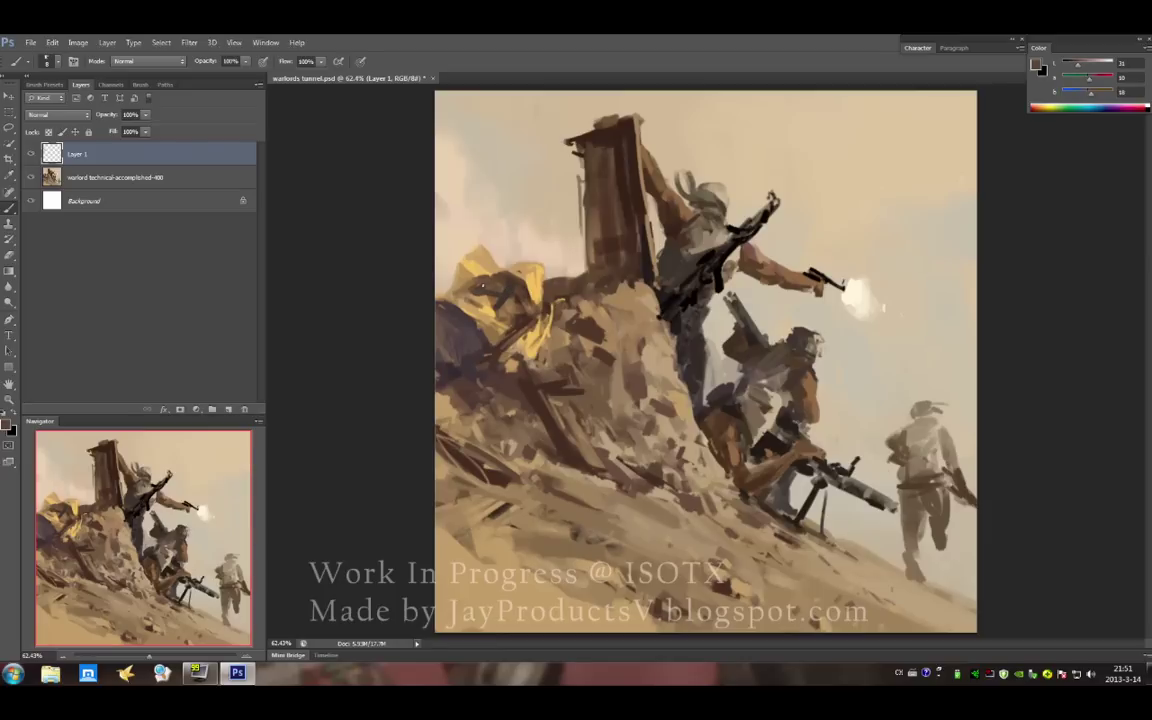
left_click(507, 297, "alt")
left_click(512, 328, "alt")
- Reshape the yellow rock highlights with brighter yellow and mid brown strokes
left_click(474, 297, "alt")
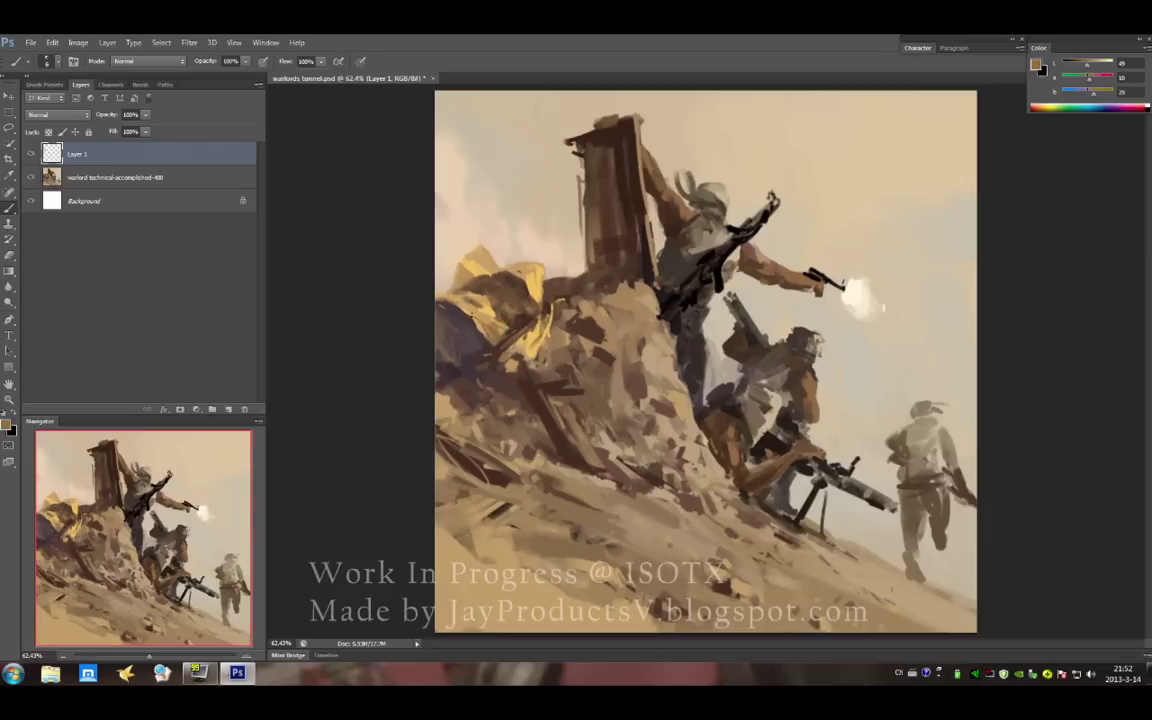
left_click(482, 310, "alt")
left_click(452, 305, "alt")
left_click(491, 288, "alt")
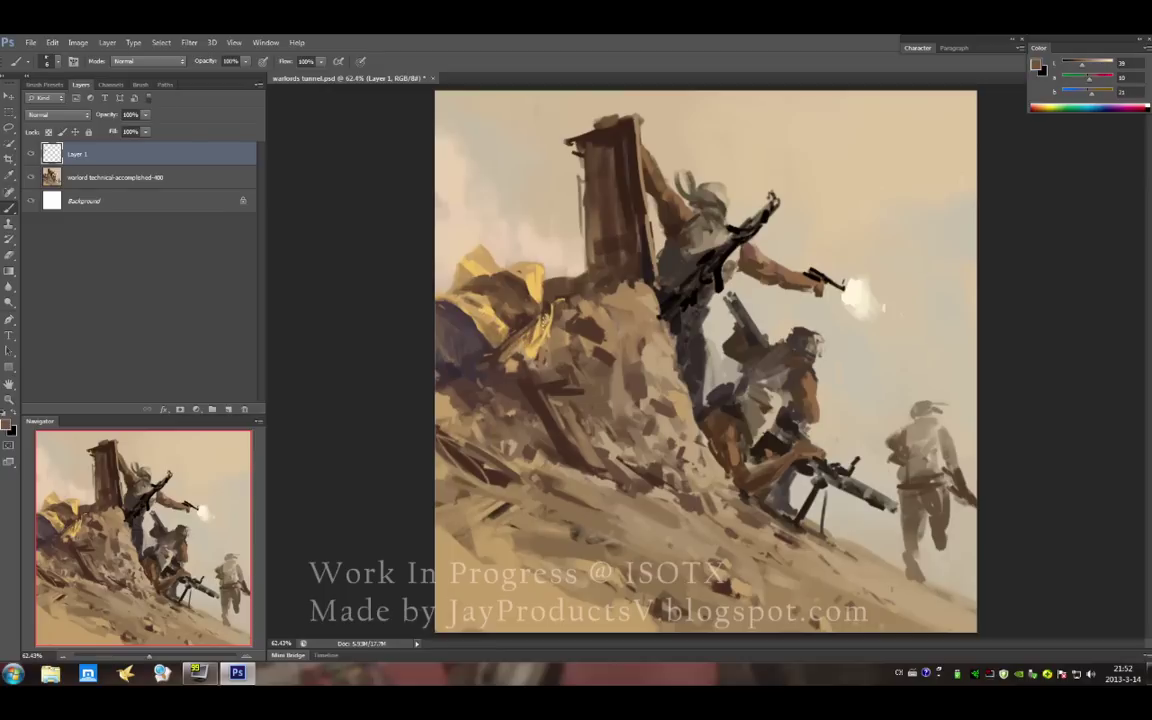
left_click(547, 315, "alt")
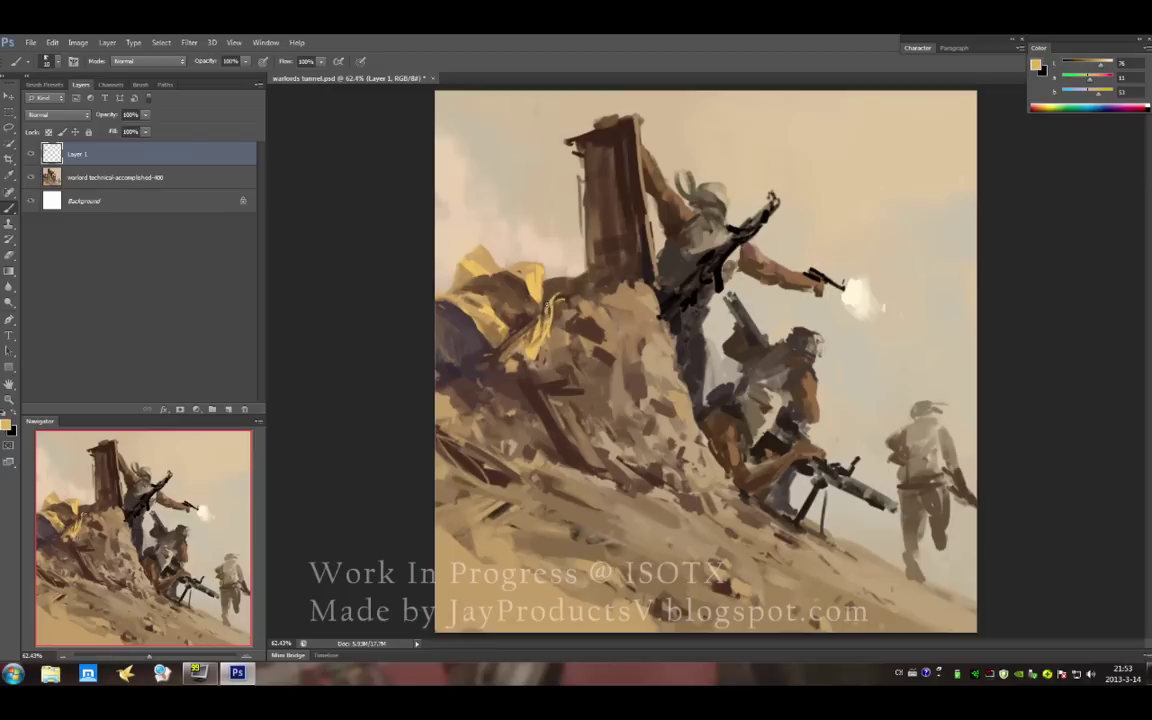
left_click(490, 284, "alt")
- Darken the lower rubble with medium and deep shadow brown blocks
left_click(490, 345, "alt")
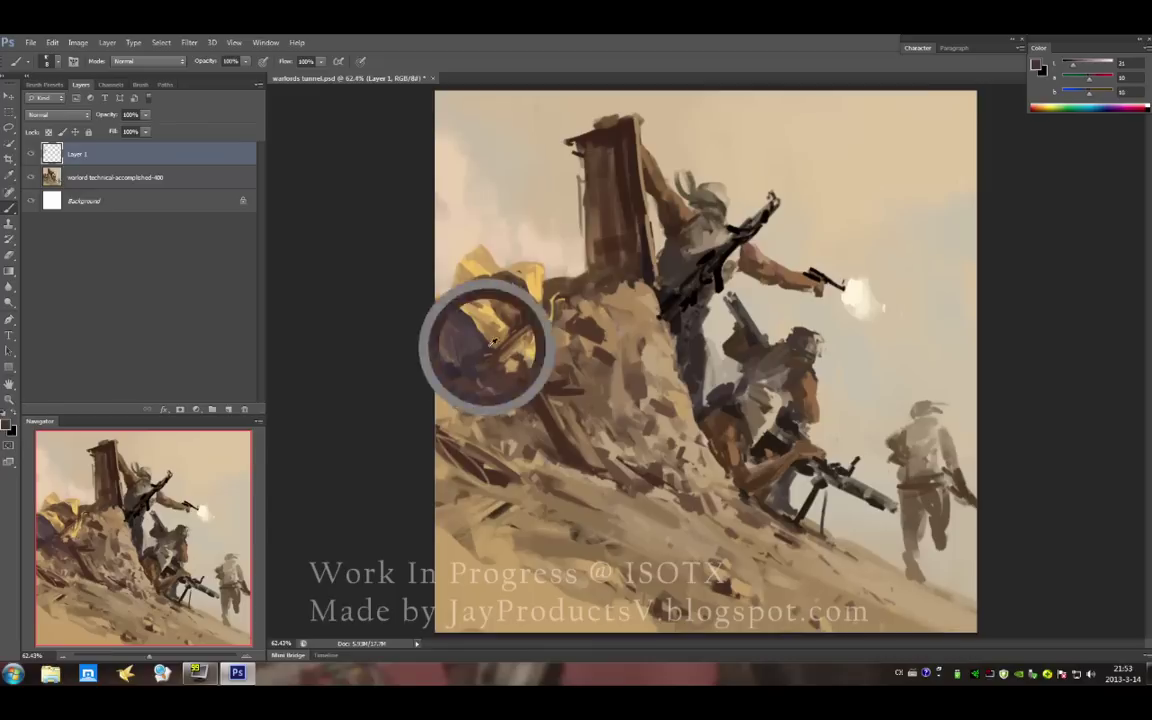
left_click(447, 297, "alt")
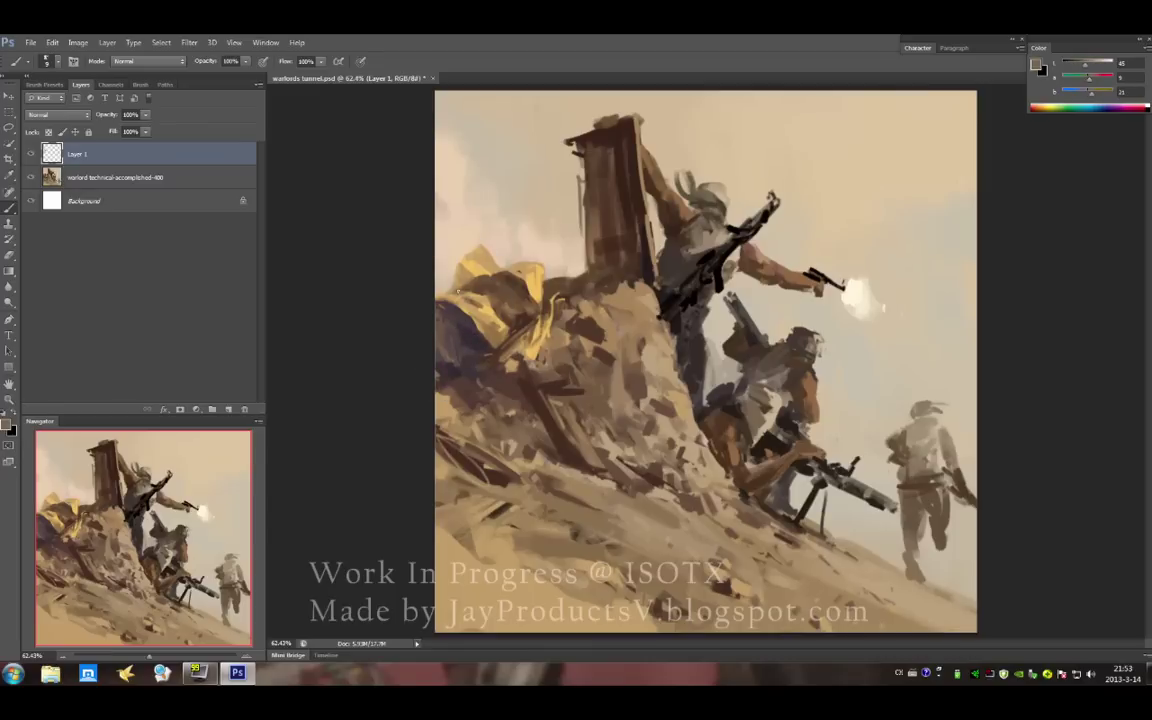
left_click(453, 309, "alt")
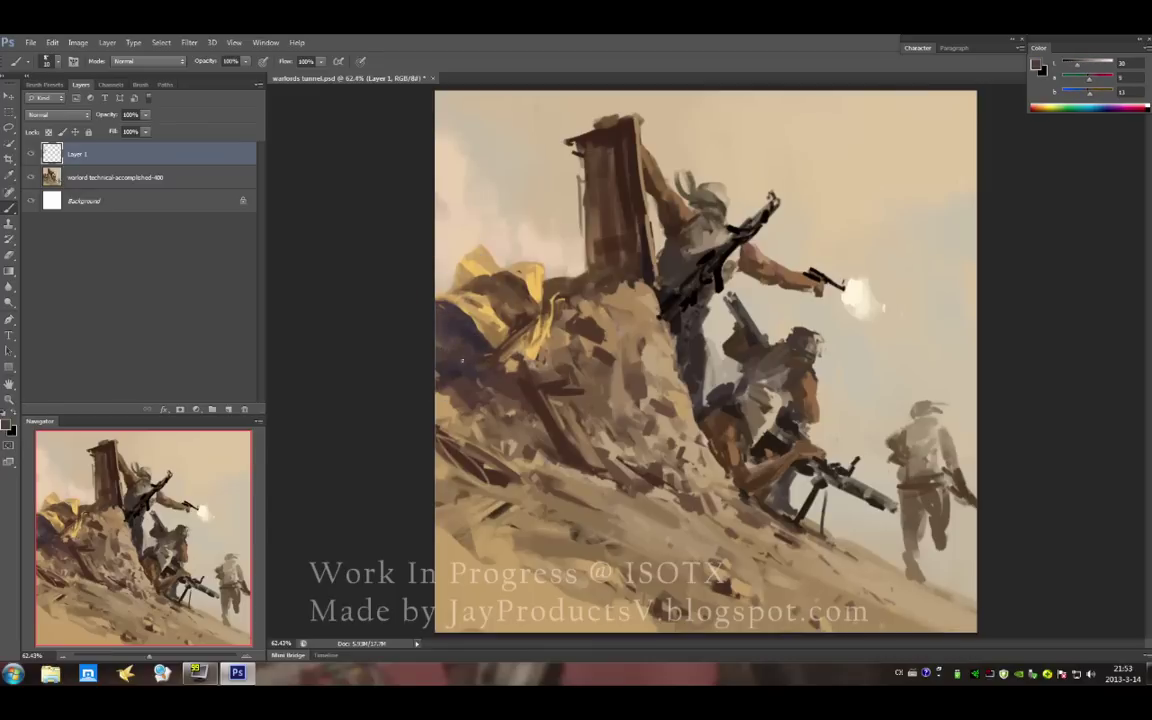
left_click(473, 380, "alt")
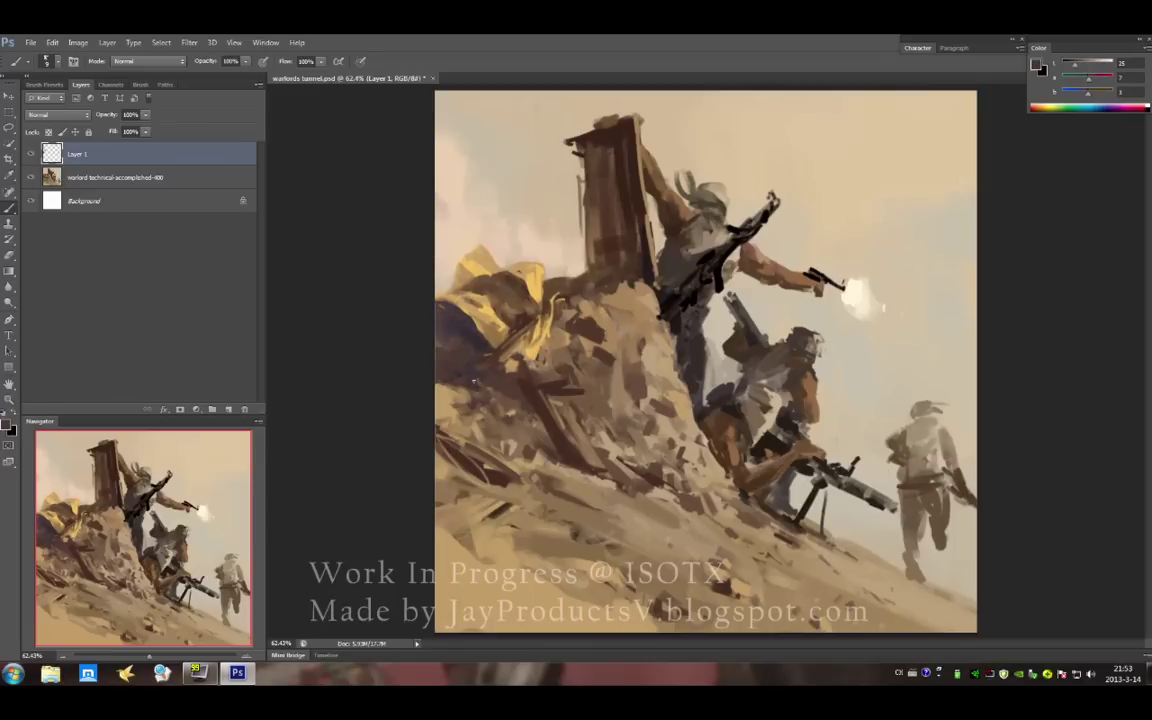
left_click(443, 357, "alt")
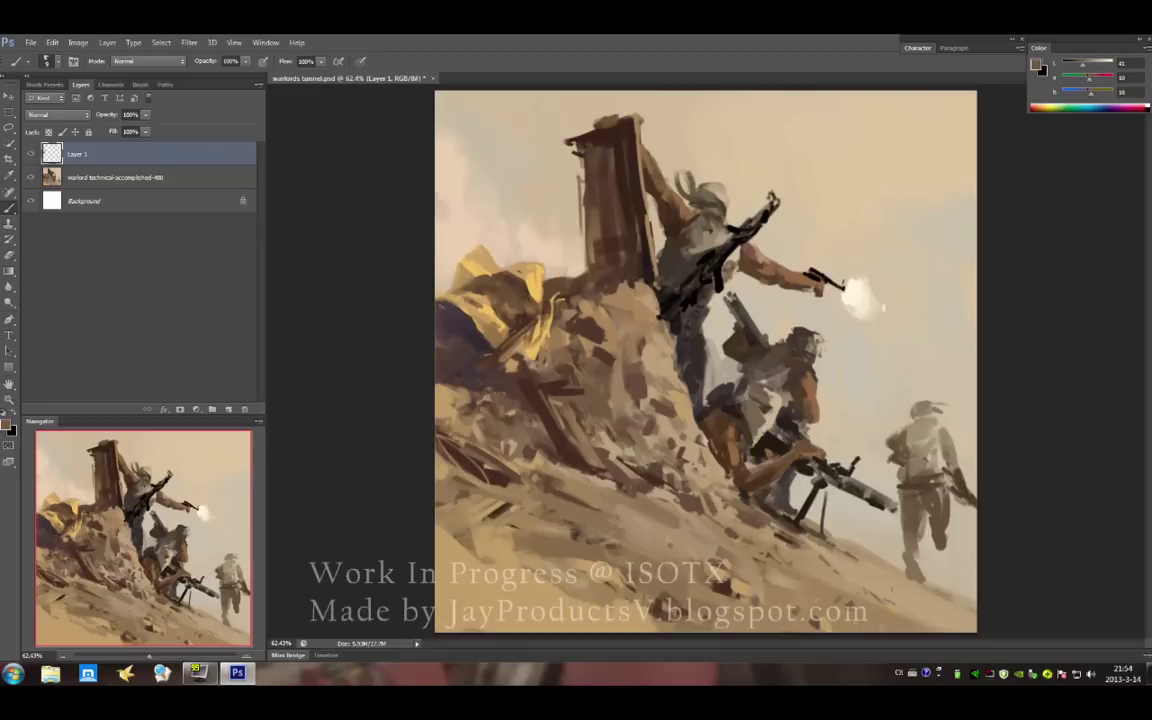
left_click(461, 374, "alt")
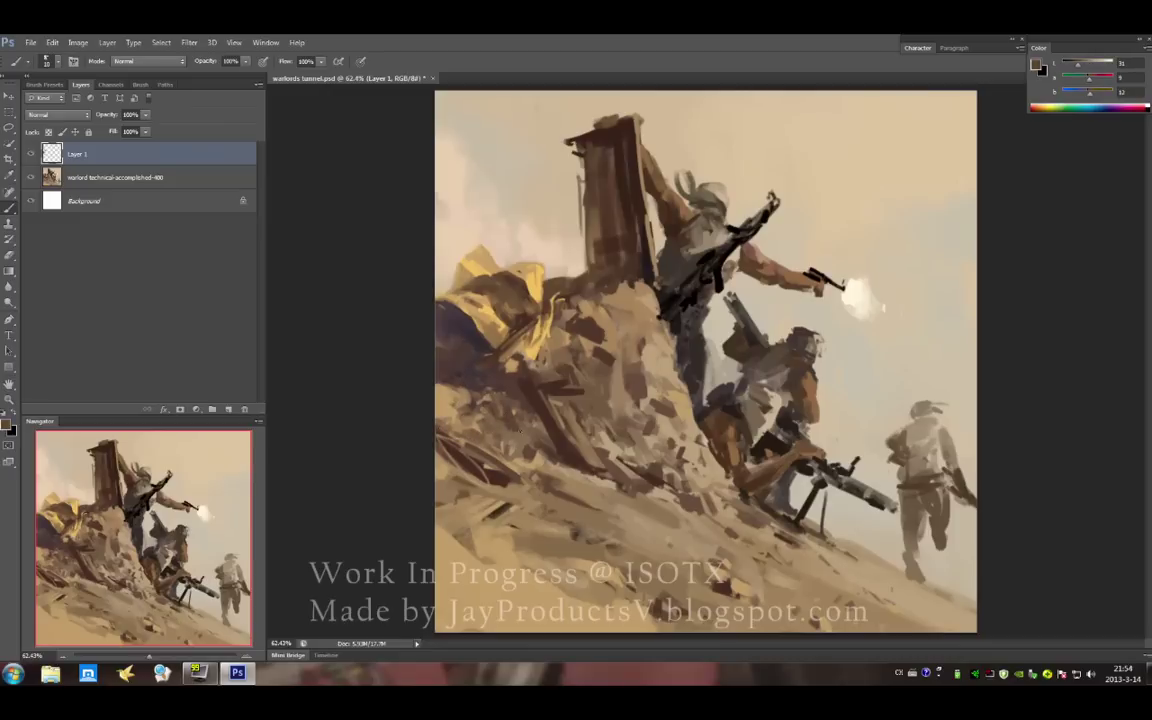
left_click(521, 367, "alt")
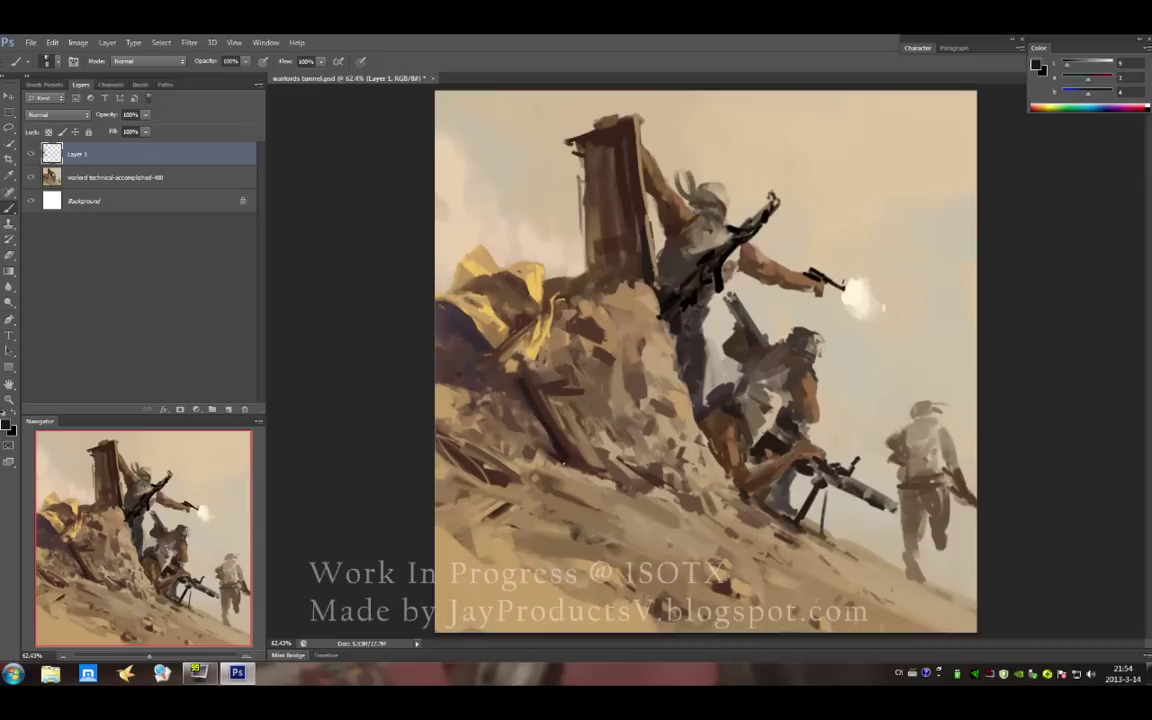
- Add near-black shadows and tan accents to the mound, plus yellow lit rocks
left_click(463, 352, "alt")
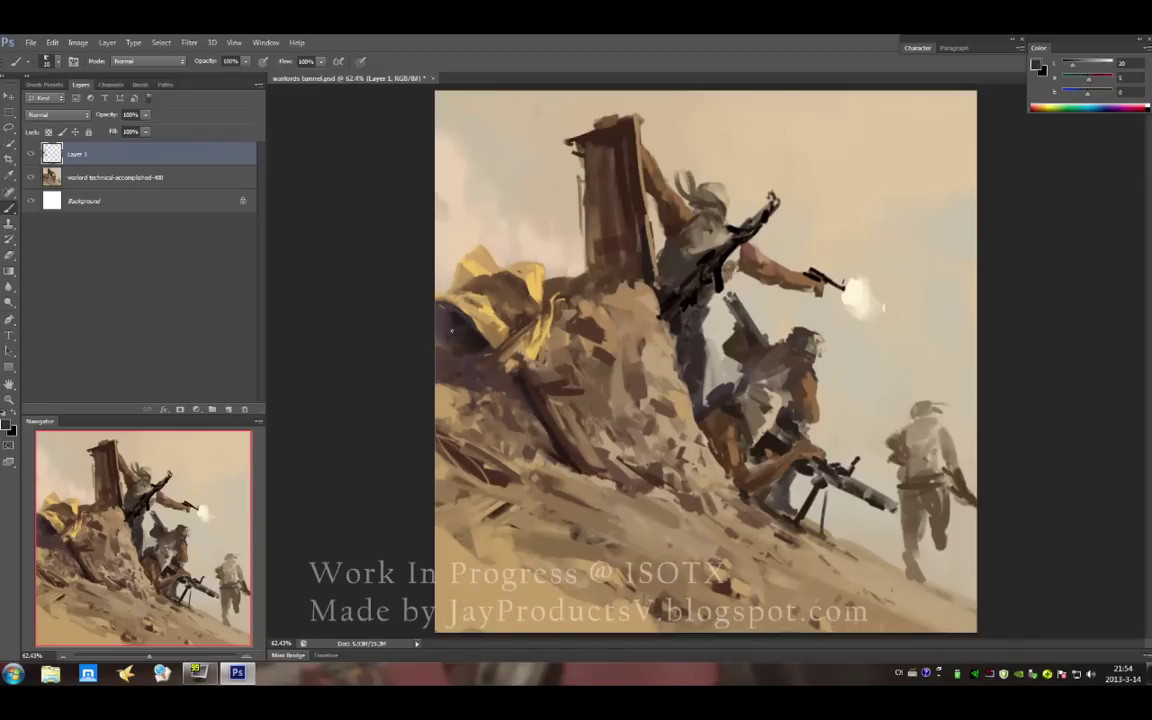
left_click(455, 345, "alt")
left_click(468, 356, "alt")
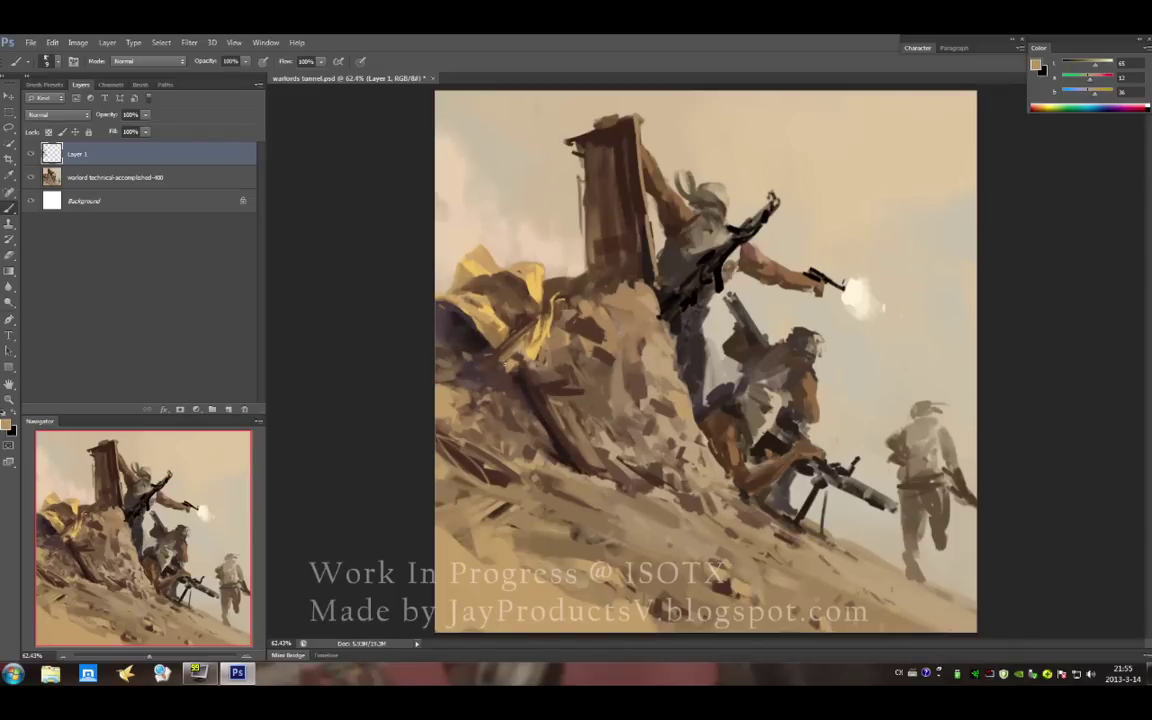
left_click(466, 290, "alt")
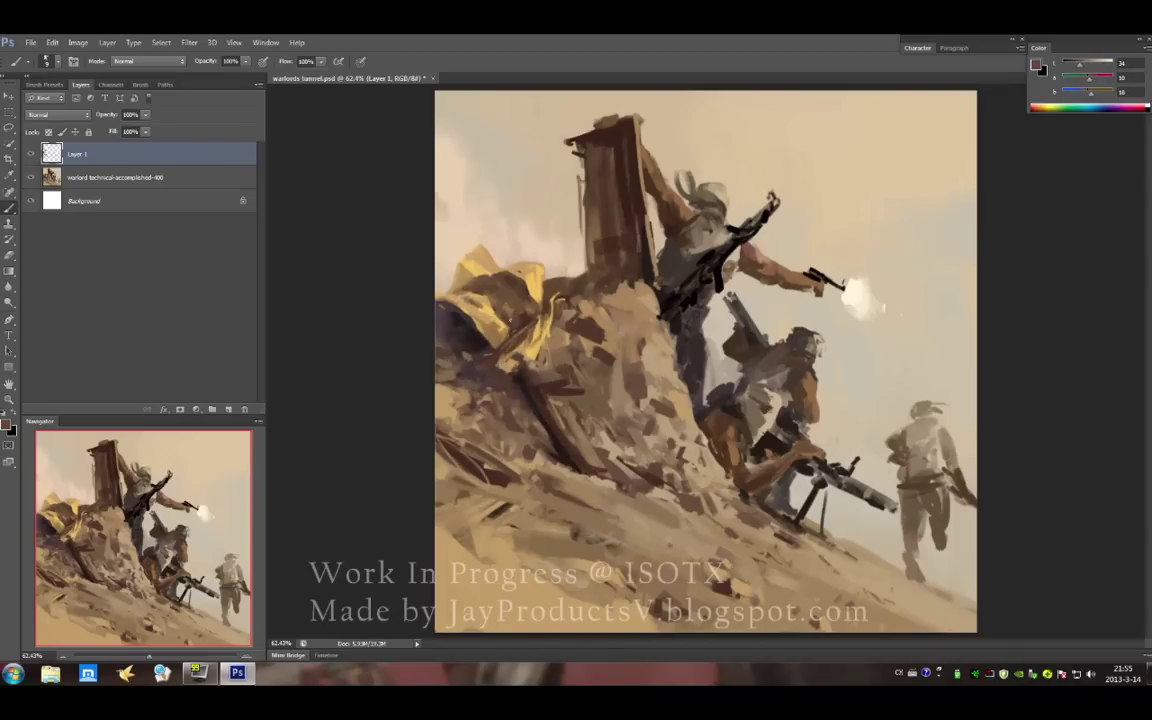
left_click(480, 369, "alt")
left_click(470, 350, "alt")
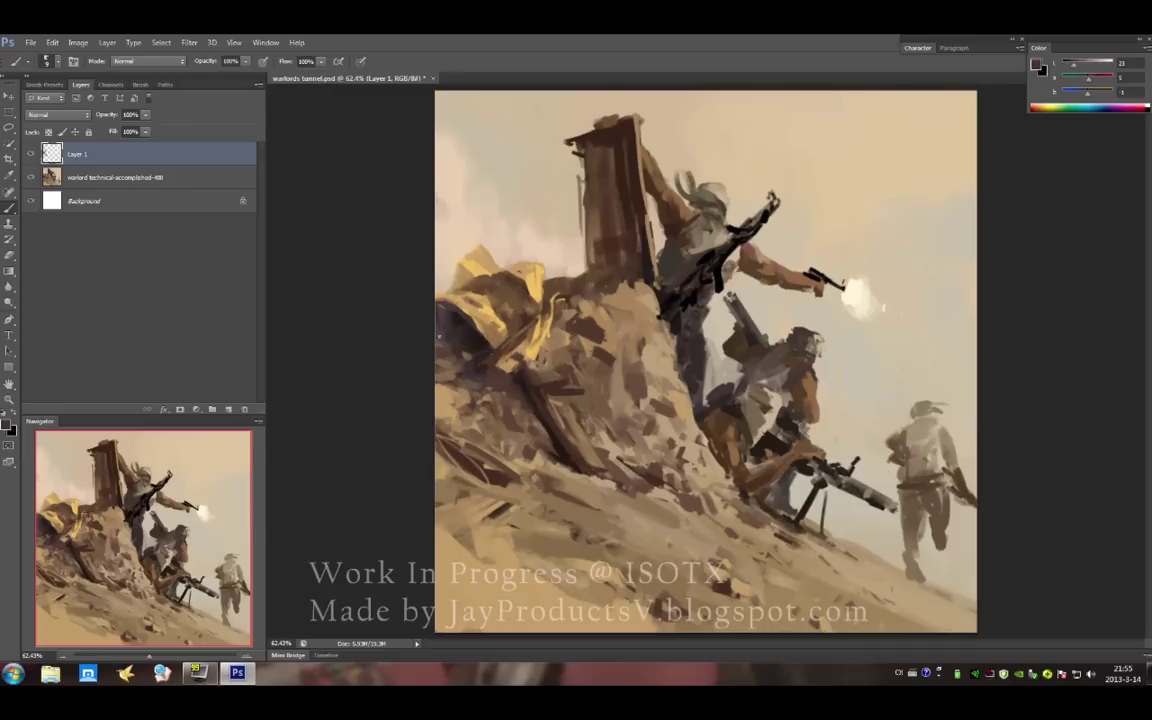
left_click(462, 298, "alt")
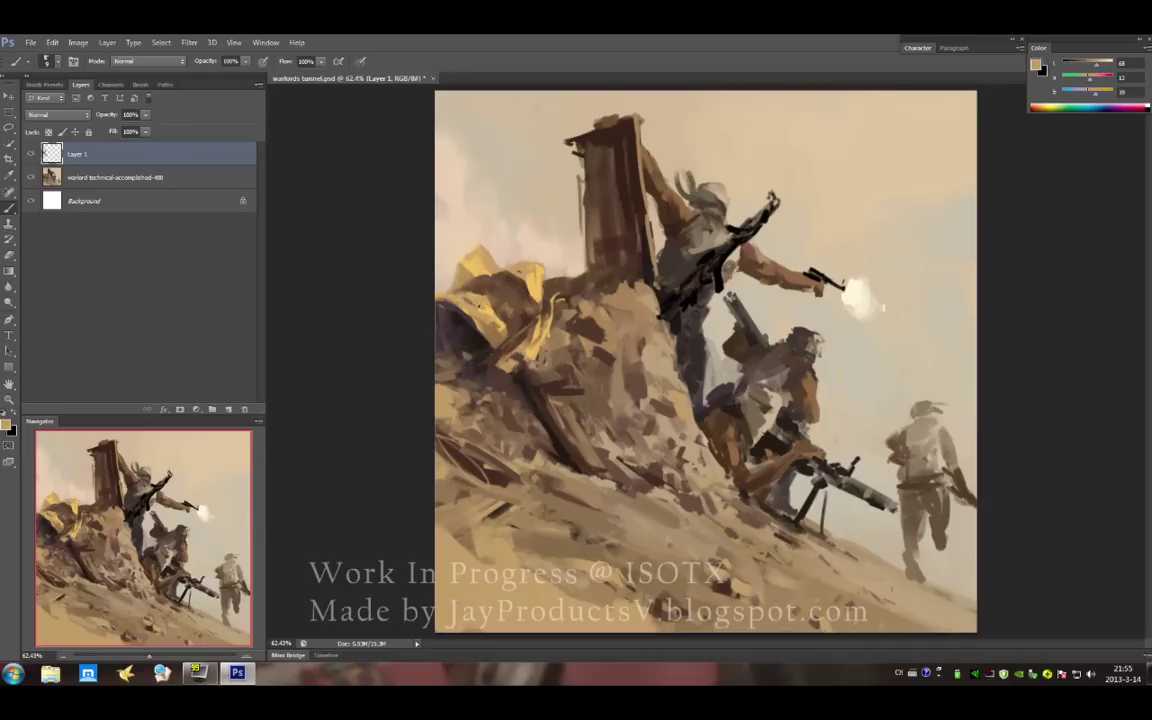
- Brighten the yellow rock peak left of the tower and gather mound browns
left_click_drag(464, 268, 478, 260)
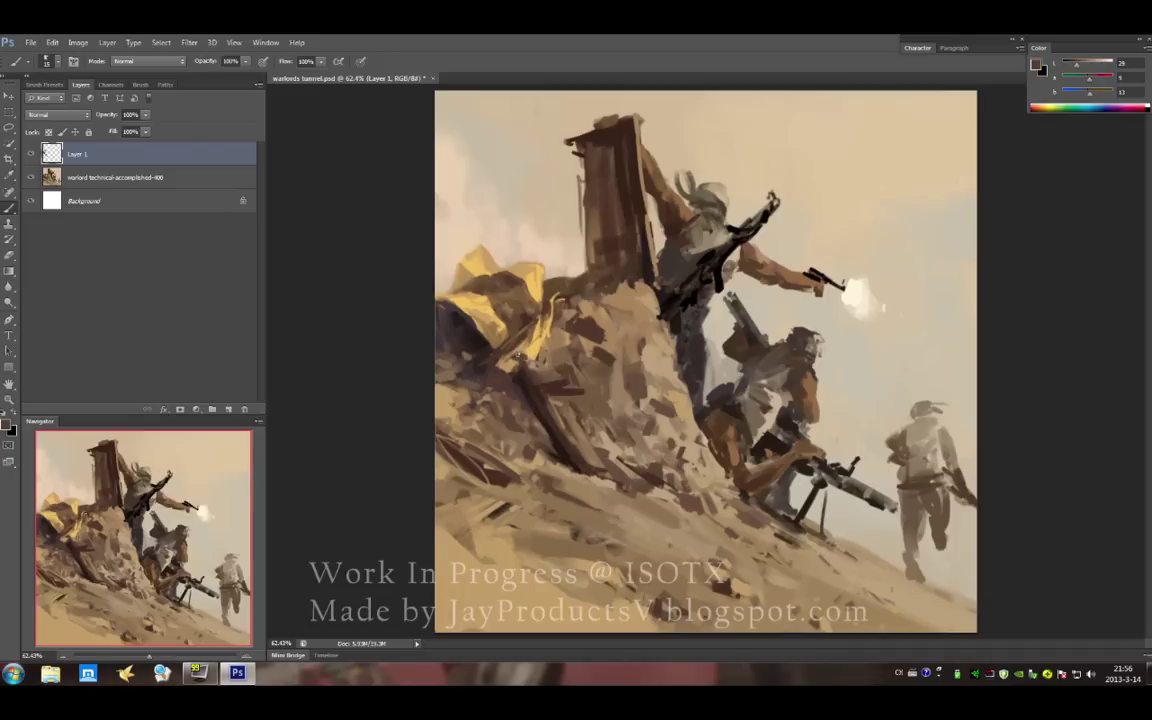
left_click(520, 363, "alt")
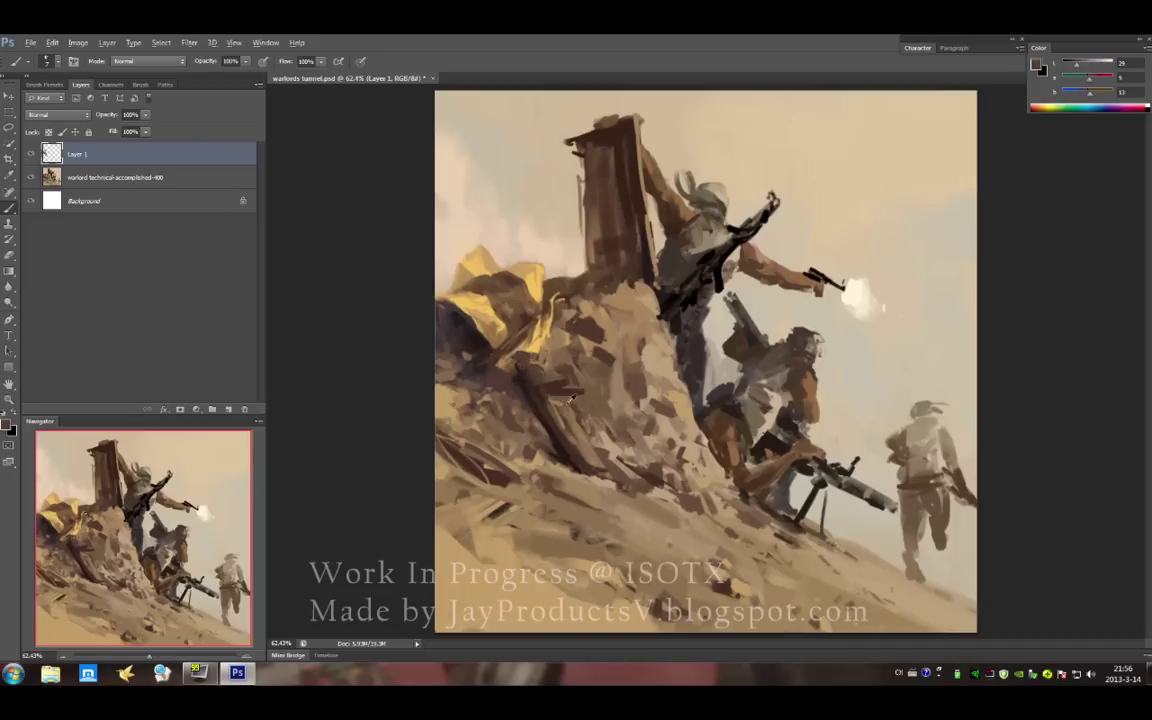
left_click(527, 370, "alt")
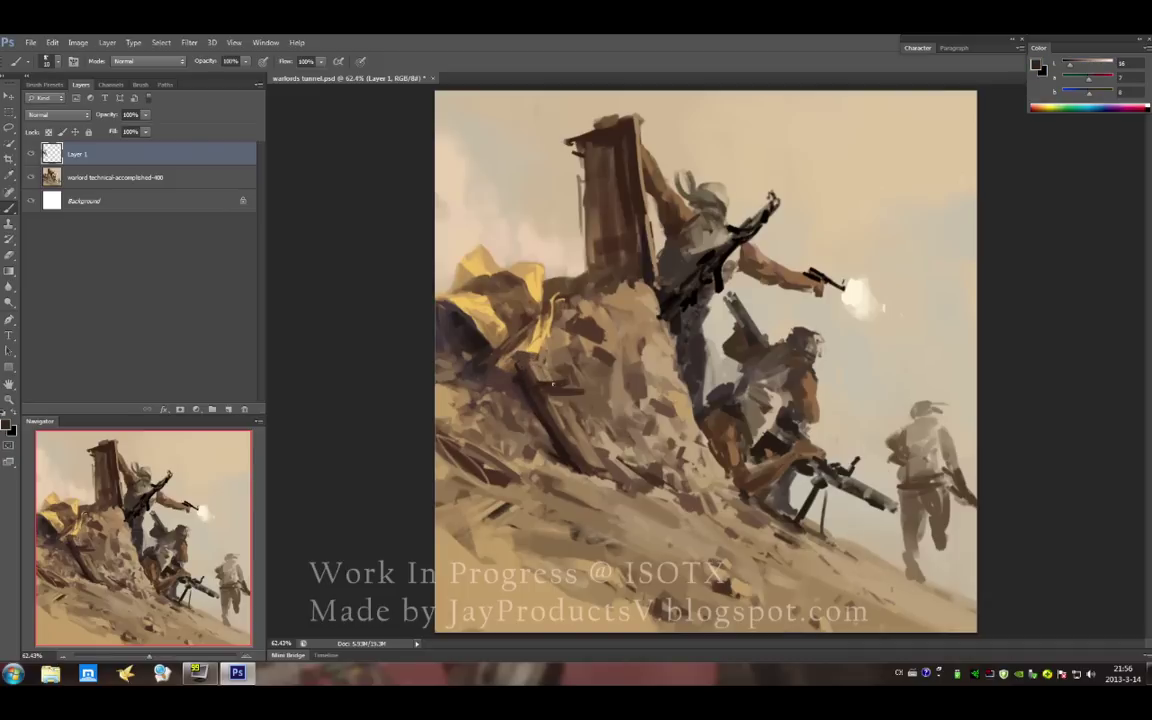
left_click(566, 383, "alt")
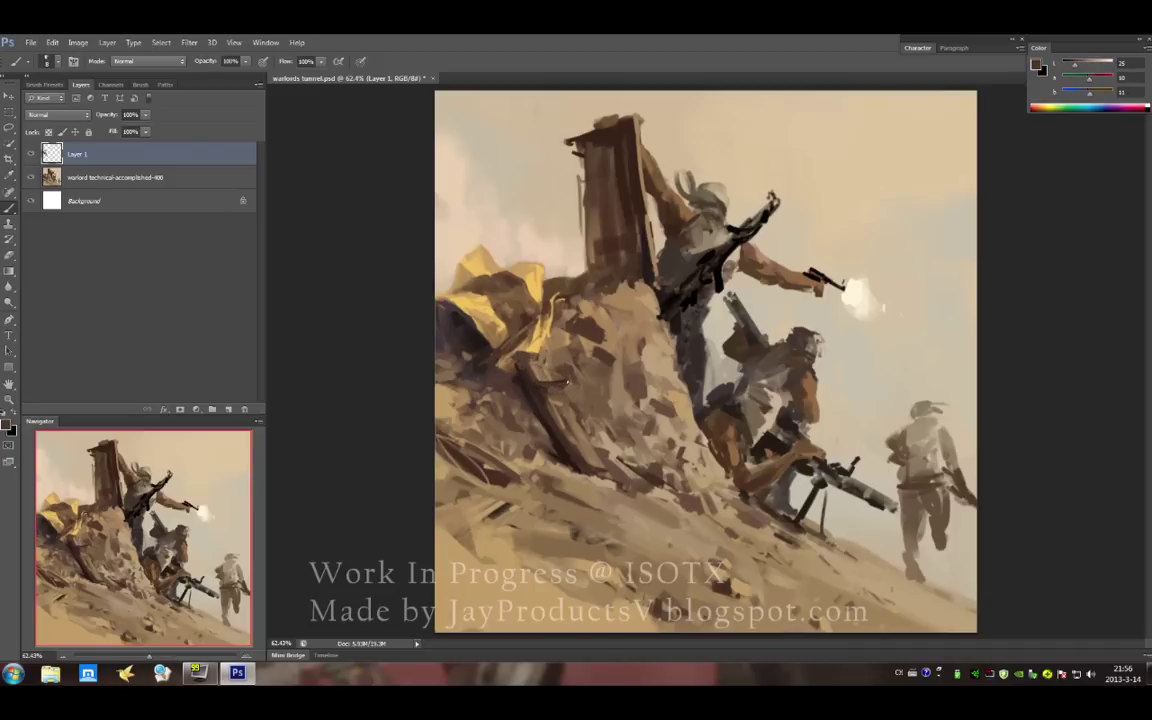
left_click(540, 402, "alt")
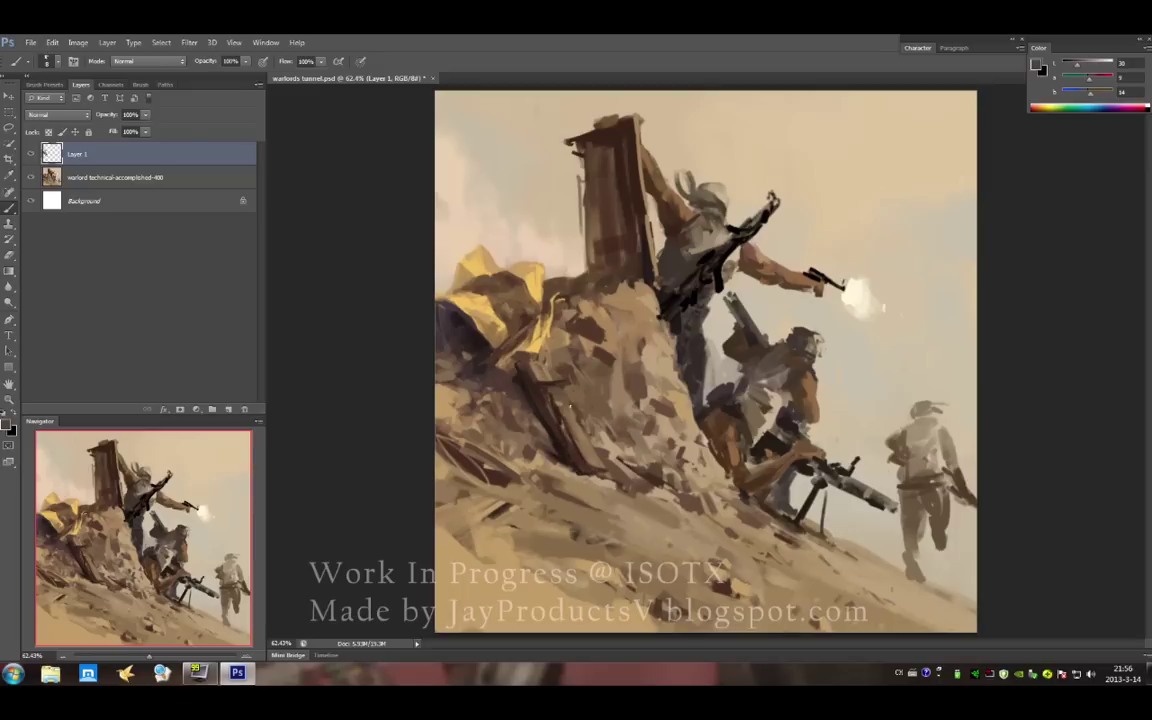
left_click(587, 460, "alt")
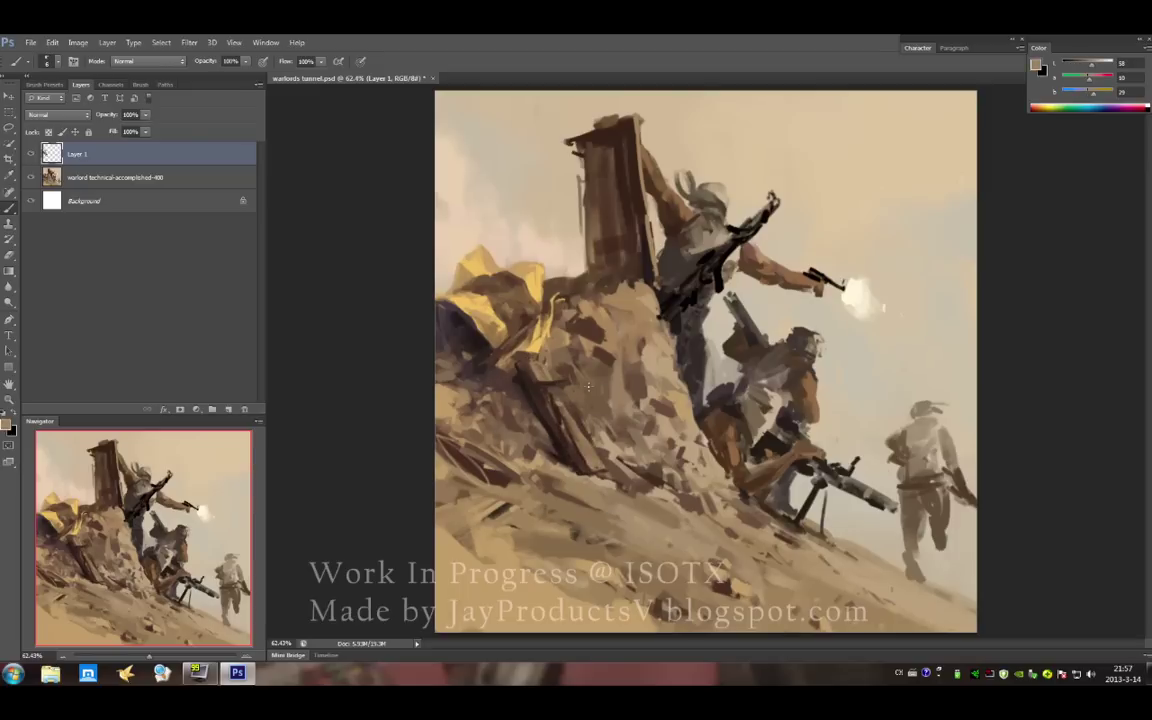
left_click(530, 348, "alt")
- Darken the rubble ledge left of the door with dark brown strokes
left_click_drag(552, 240, 492, 263)
left_click(624, 258, "alt")
left_click(553, 284, "alt")
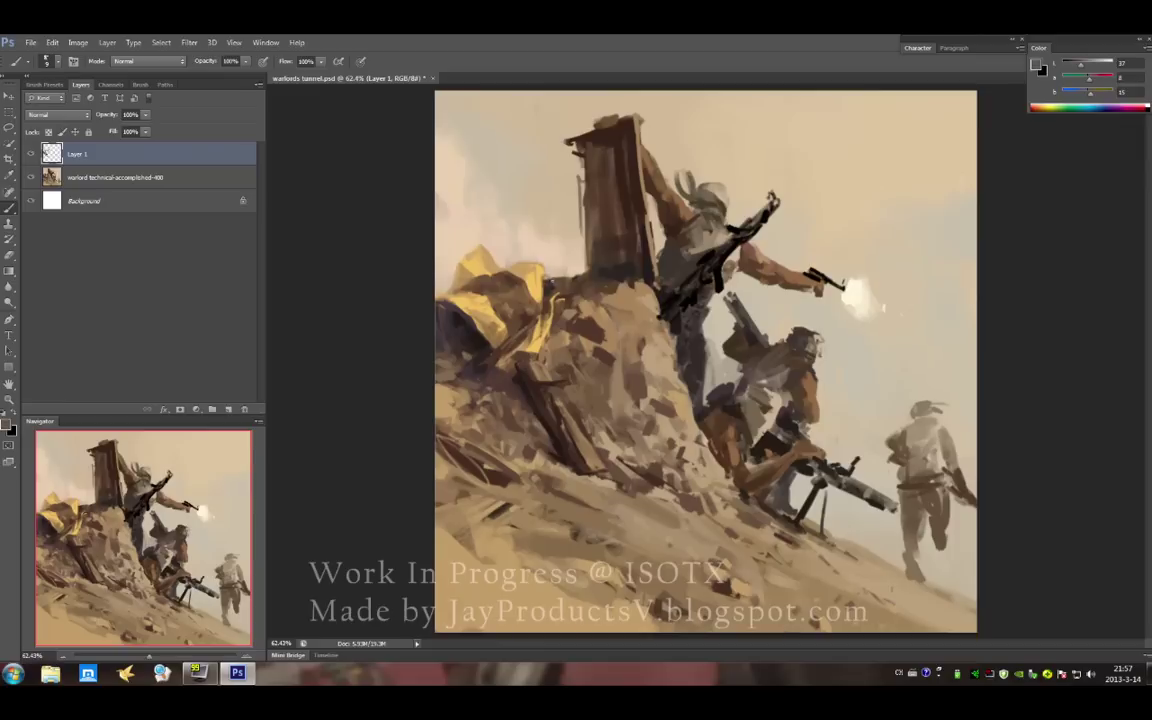
left_click(552, 270, "alt")
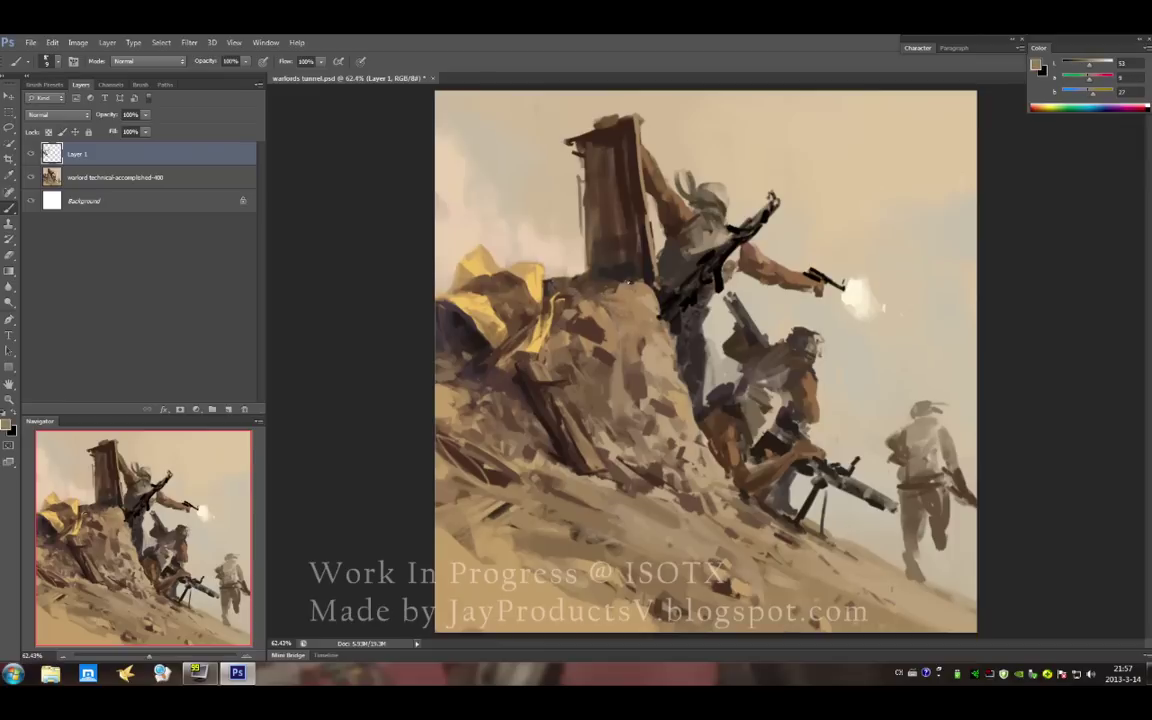
left_click(476, 262, "alt")
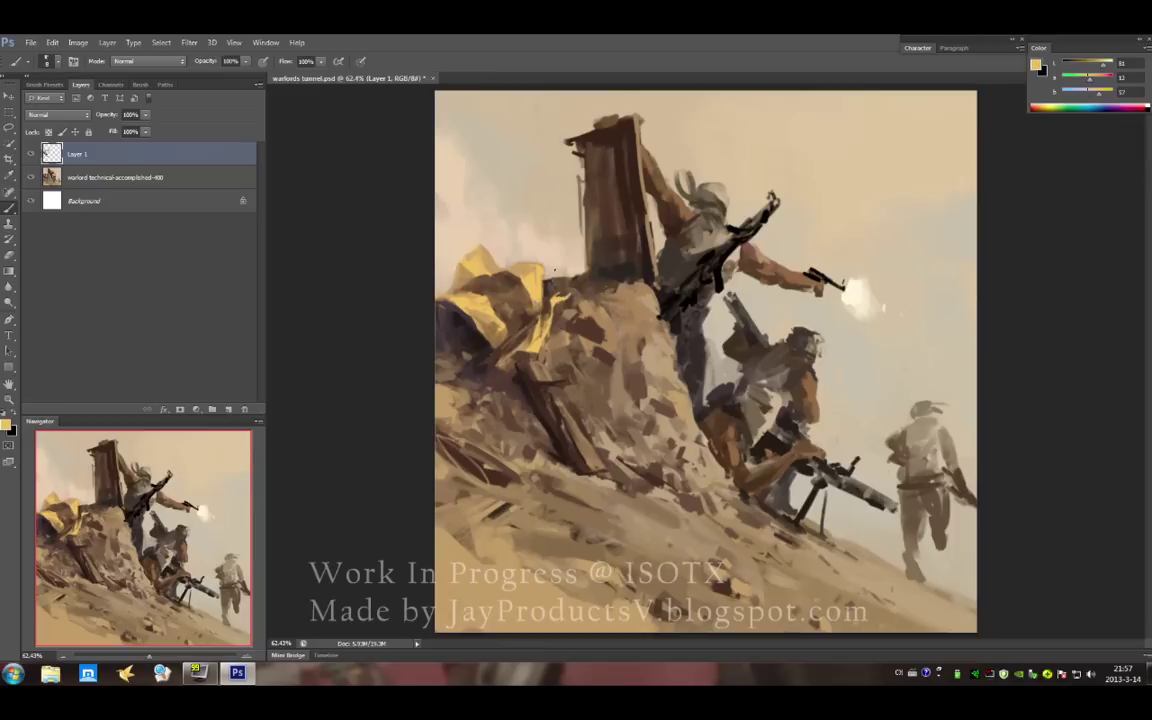
- Paint tan rock strokes over the yellow rubble, with small dark accents
left_click(540, 300, "alt")
mouse_move(544, 298)
left_mouse_down()
mouse_move(518, 308)
mouse_move(512, 295)
mouse_move(608, 342)
left_mouse_up()
left_click(592, 275, "alt")
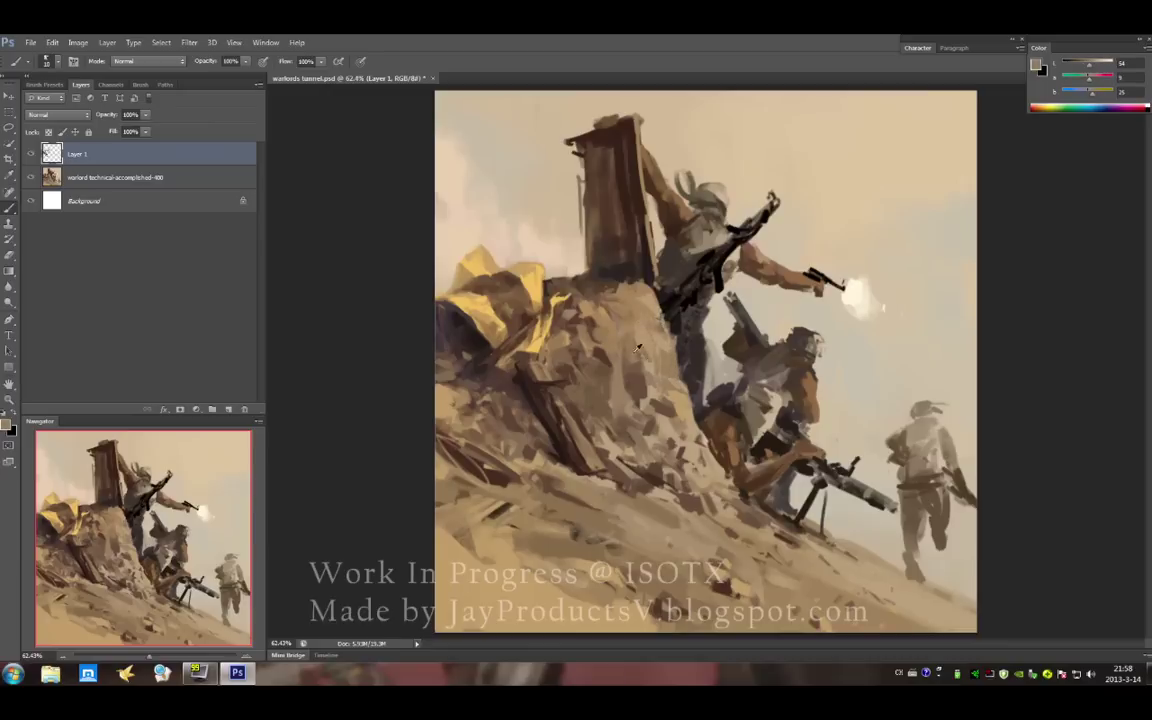
left_click(606, 315, "alt")
left_click_drag(556, 293, 542, 318)
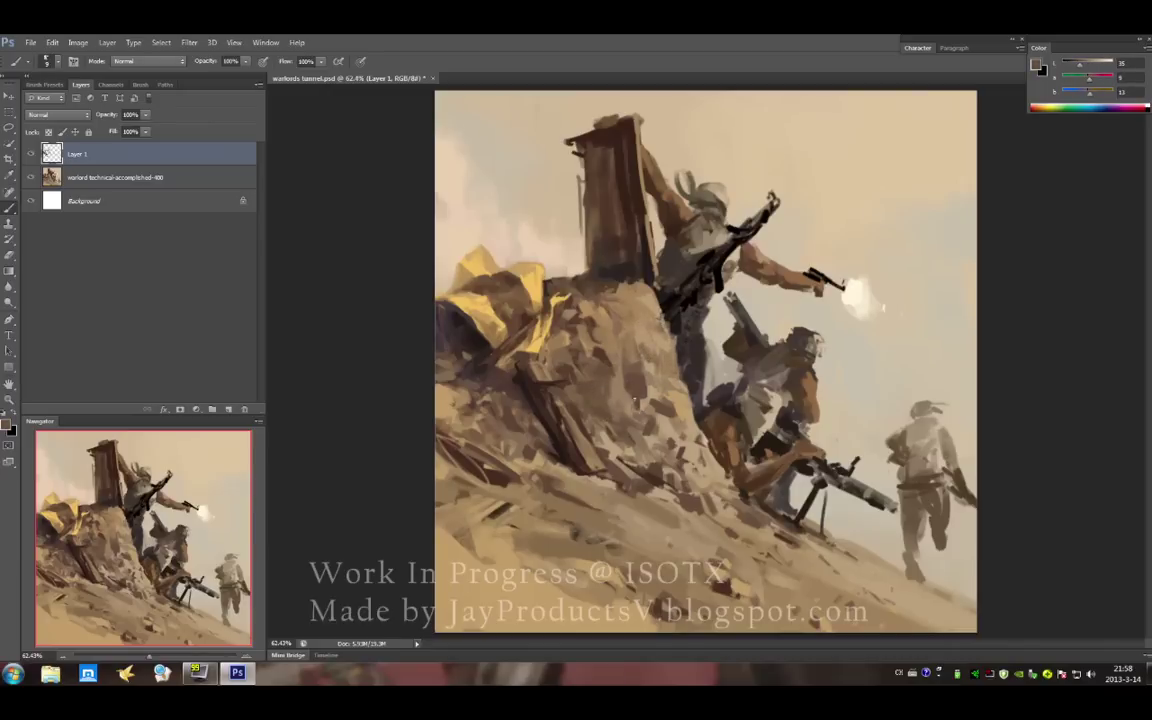
- Add chunky new rock strokes across the lower mound in tan and dark brown
left_click(667, 387, "alt")
left_click_drag(650, 405, 600, 345)
left_click(608, 365, "alt")
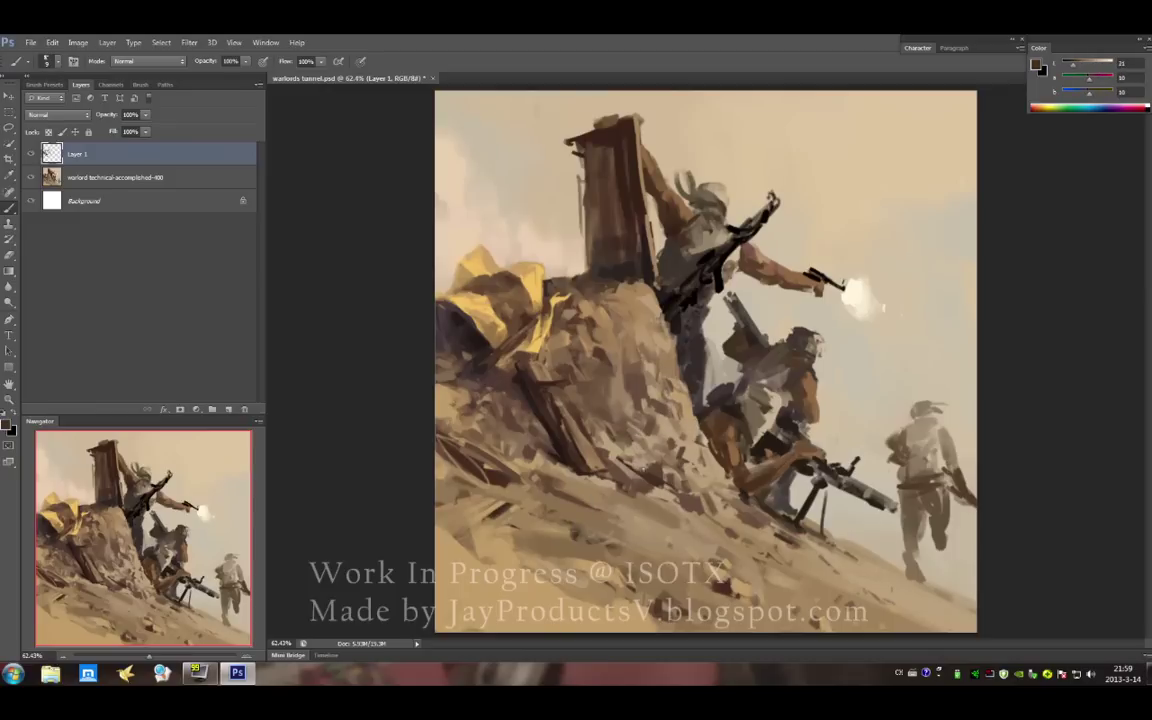
left_click(612, 446, "alt")
left_click(616, 455, "alt")
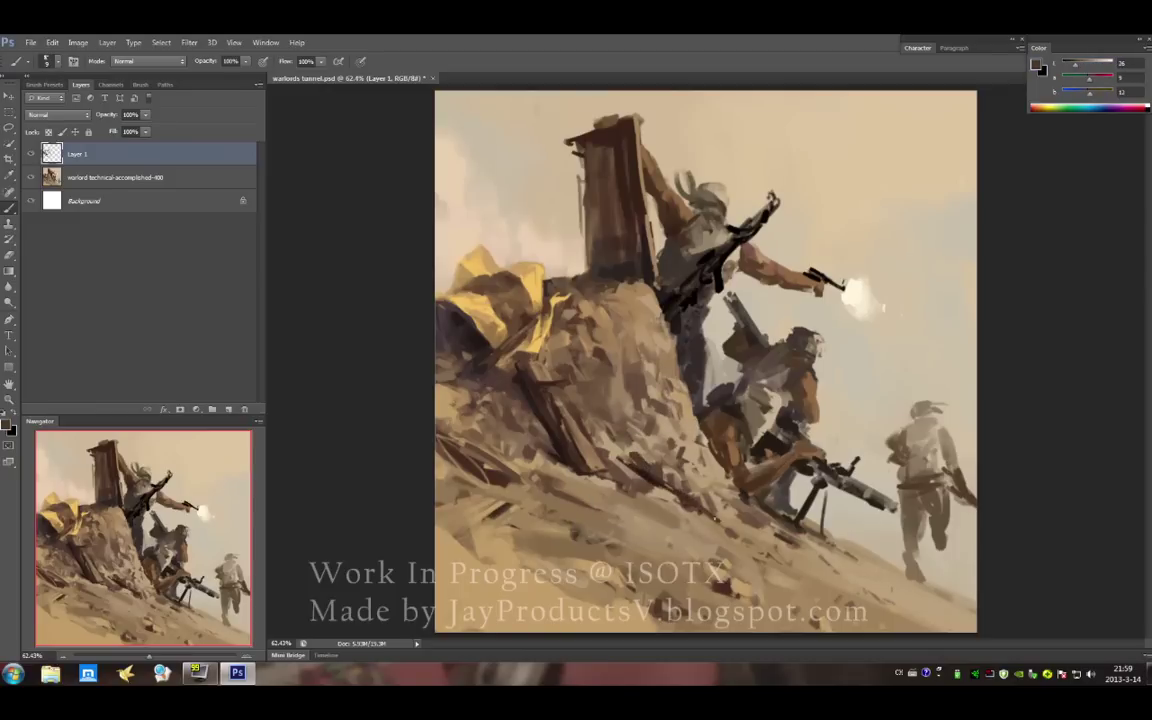
left_click(584, 431, "alt")
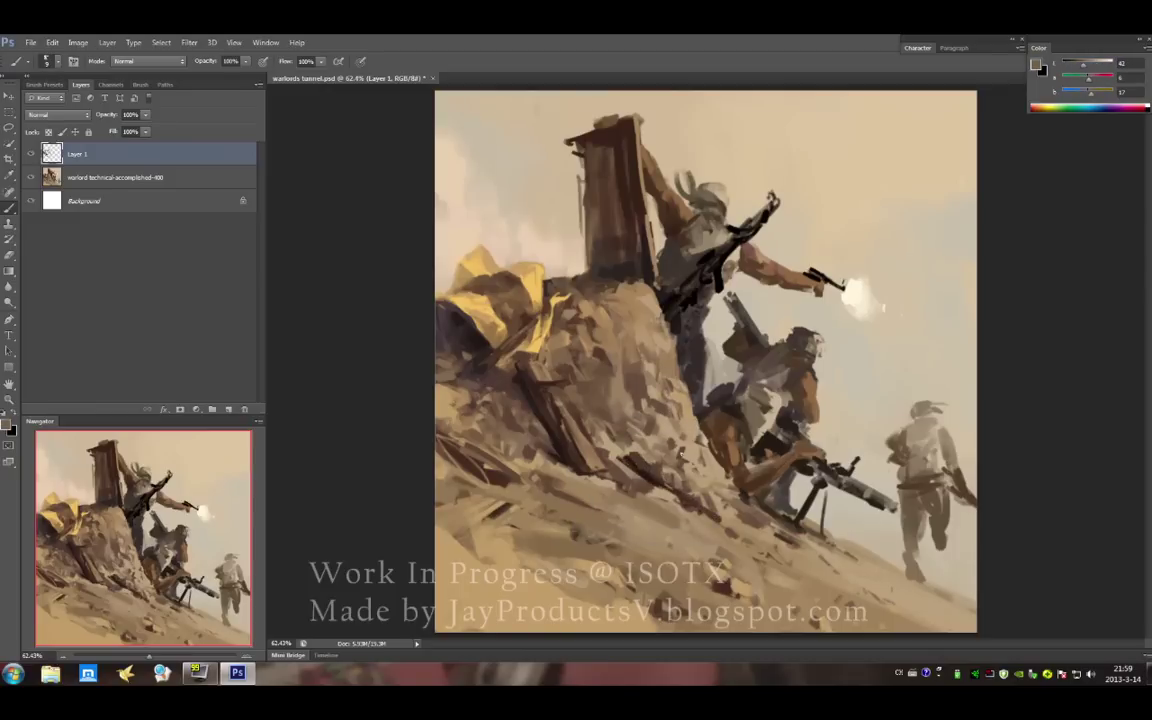
left_click(640, 430, "alt")
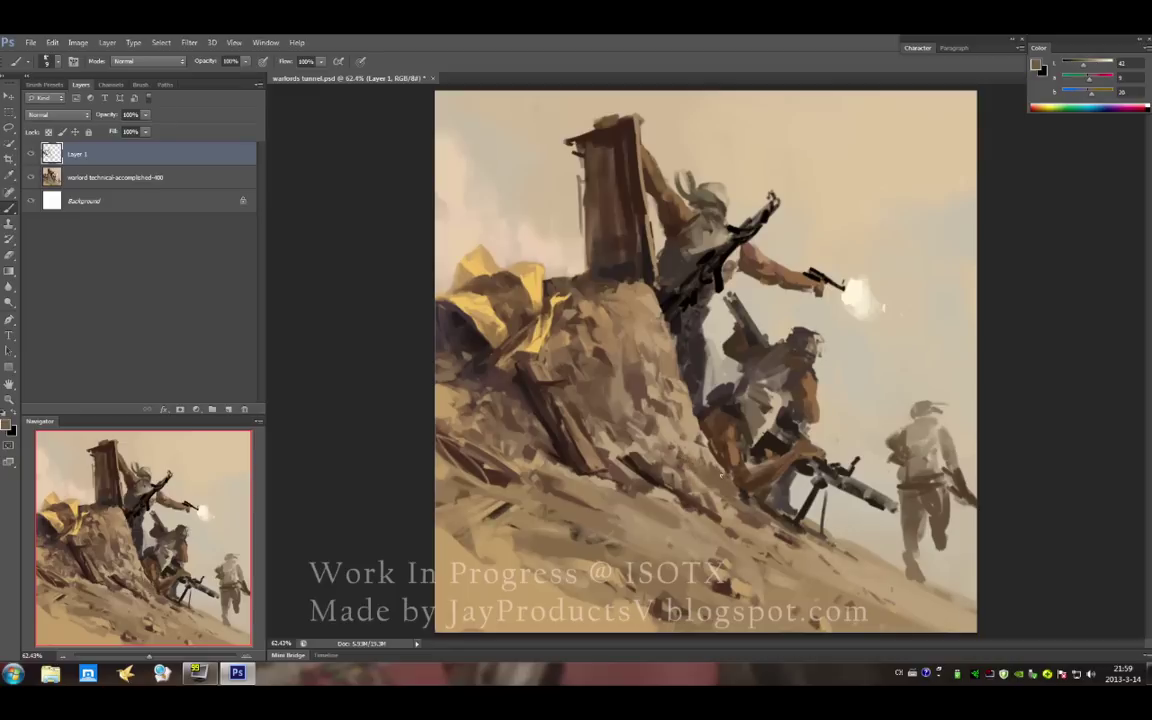
- Sample sand and dark rubble tones and enlarge the brush for the slope
left_click(712, 482, "alt")
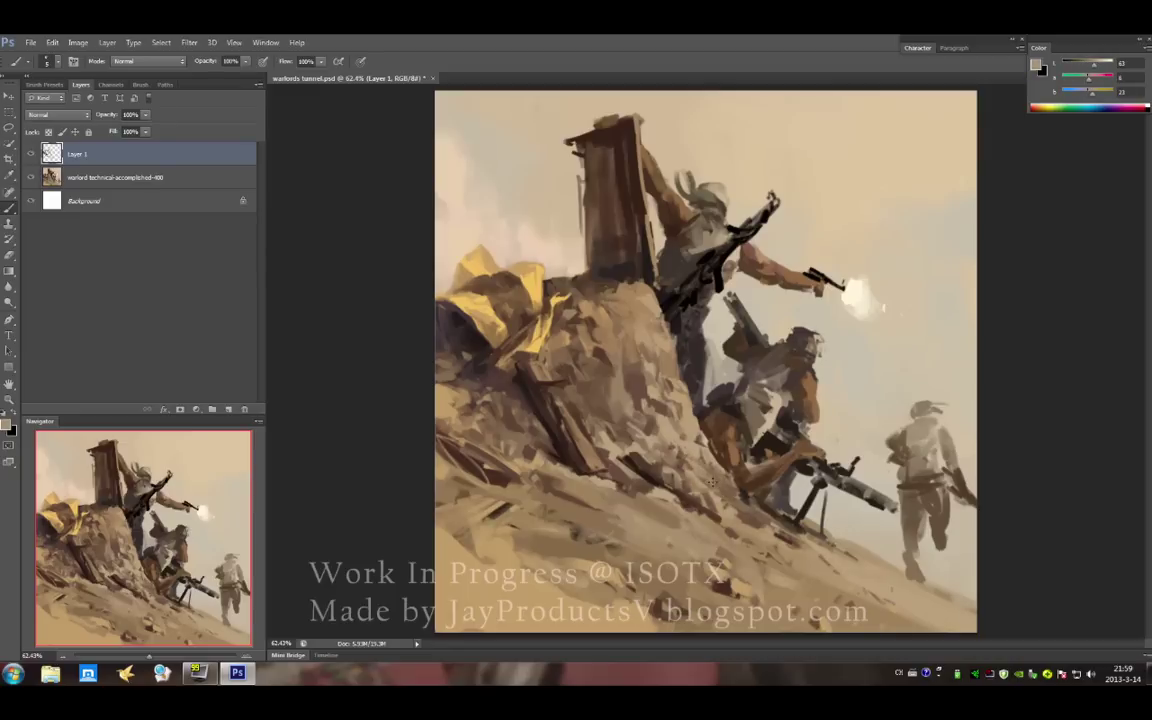
left_click(645, 433, "alt")
key("bracketright")
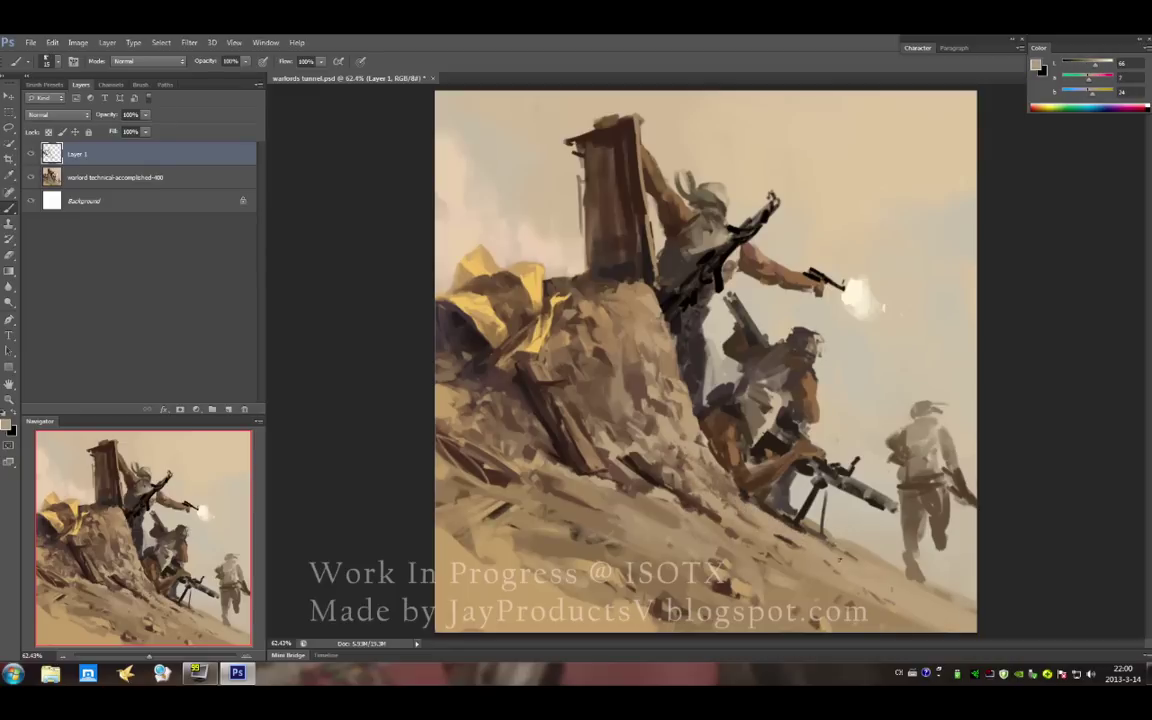
left_click(735, 559, "alt")
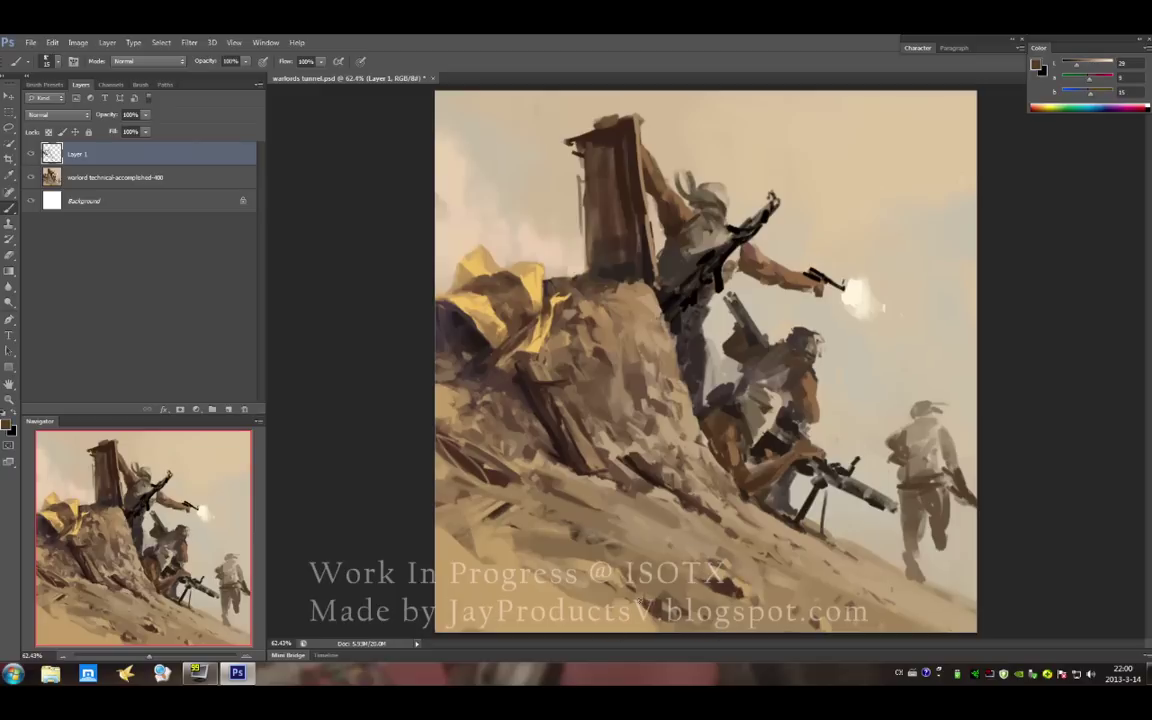
left_click(553, 483, "alt")
key("bracketright")
- Paint dark and light rubble strokes across the upper sandy slope
left_click(441, 456, "alt")
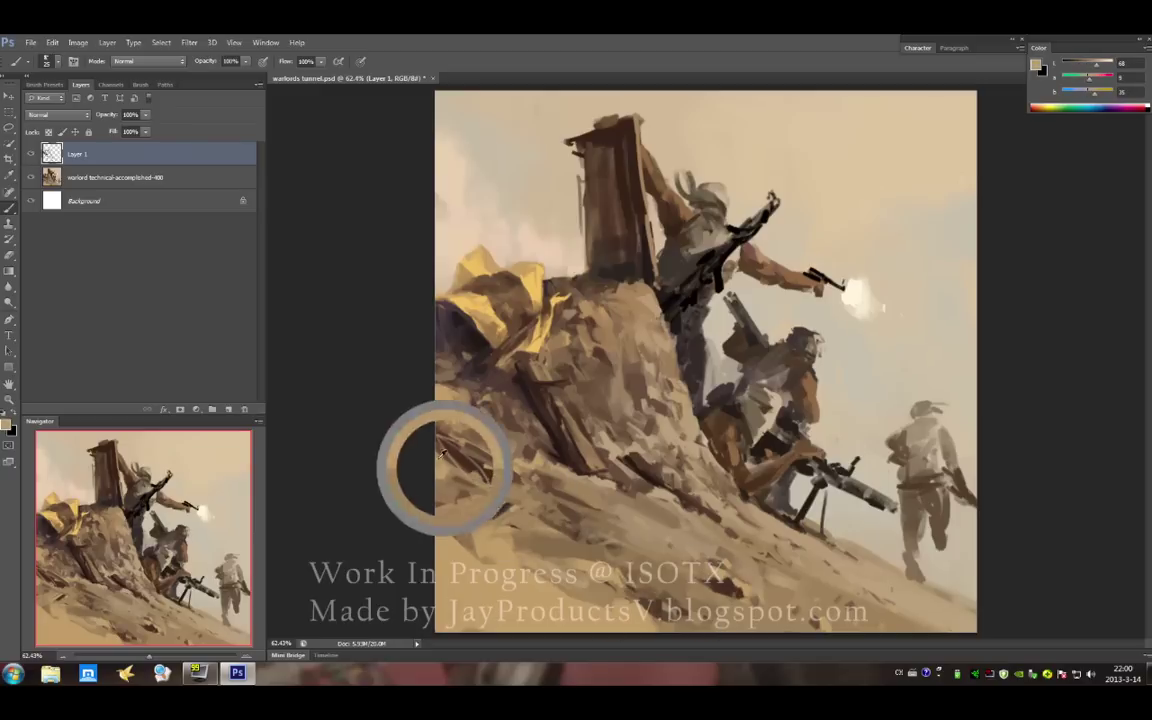
key("bracketleft")
key("bracketleft")
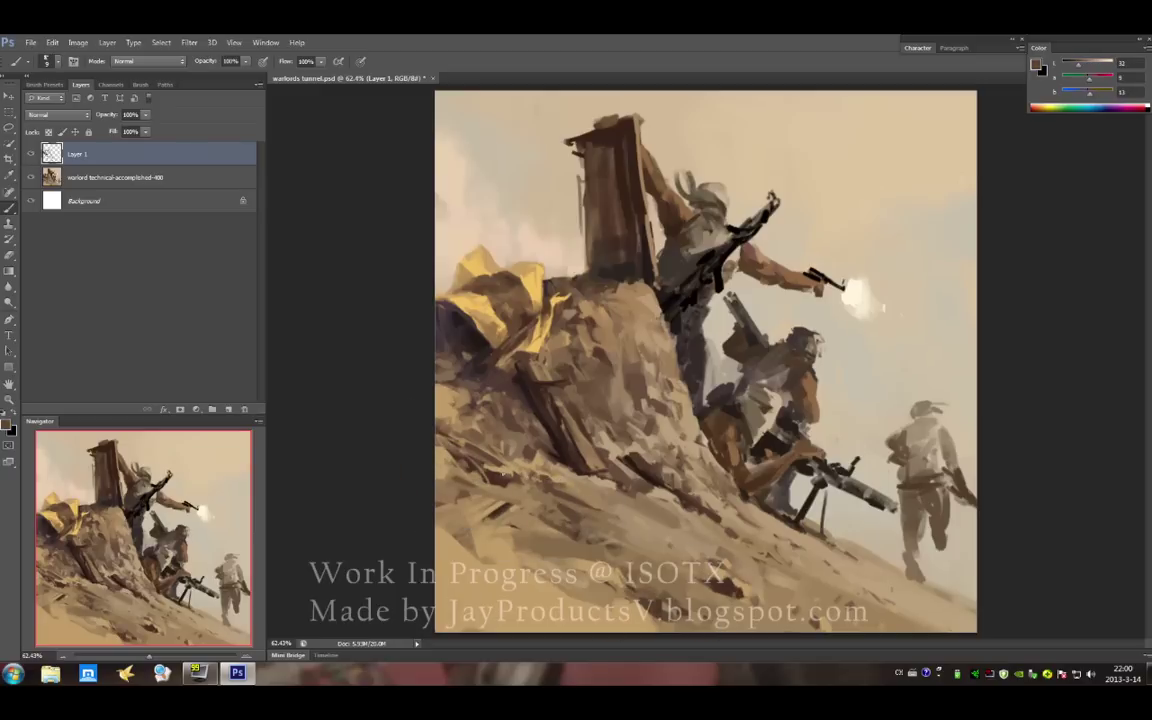
key("bracketright")
key("bracketright")
left_click(468, 488, "alt")
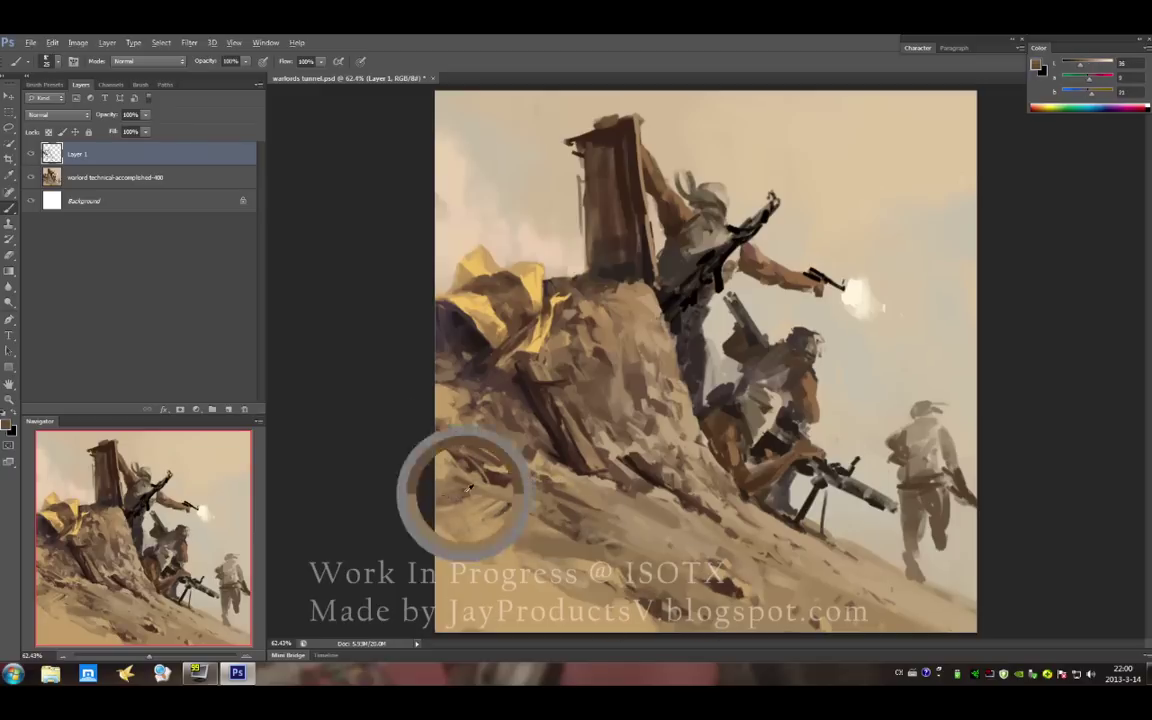
key("bracketleft")
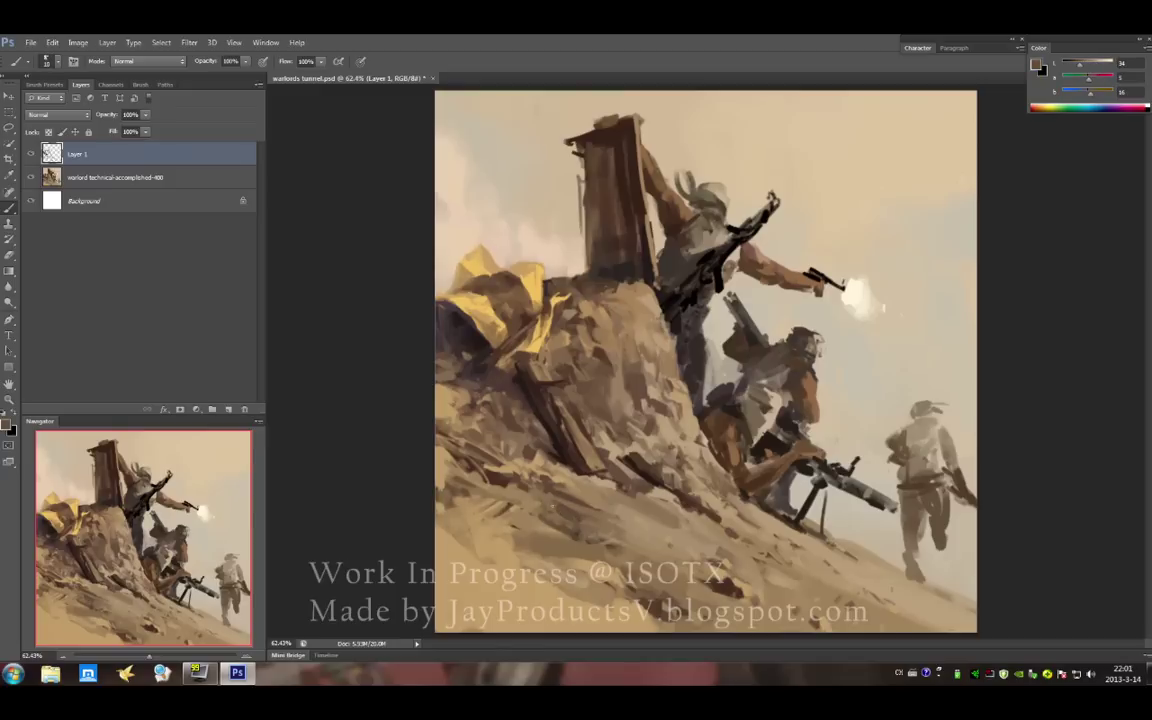
left_click_drag(472, 446, 606, 490)
left_click(578, 478, "alt")
left_click(598, 470, "alt")
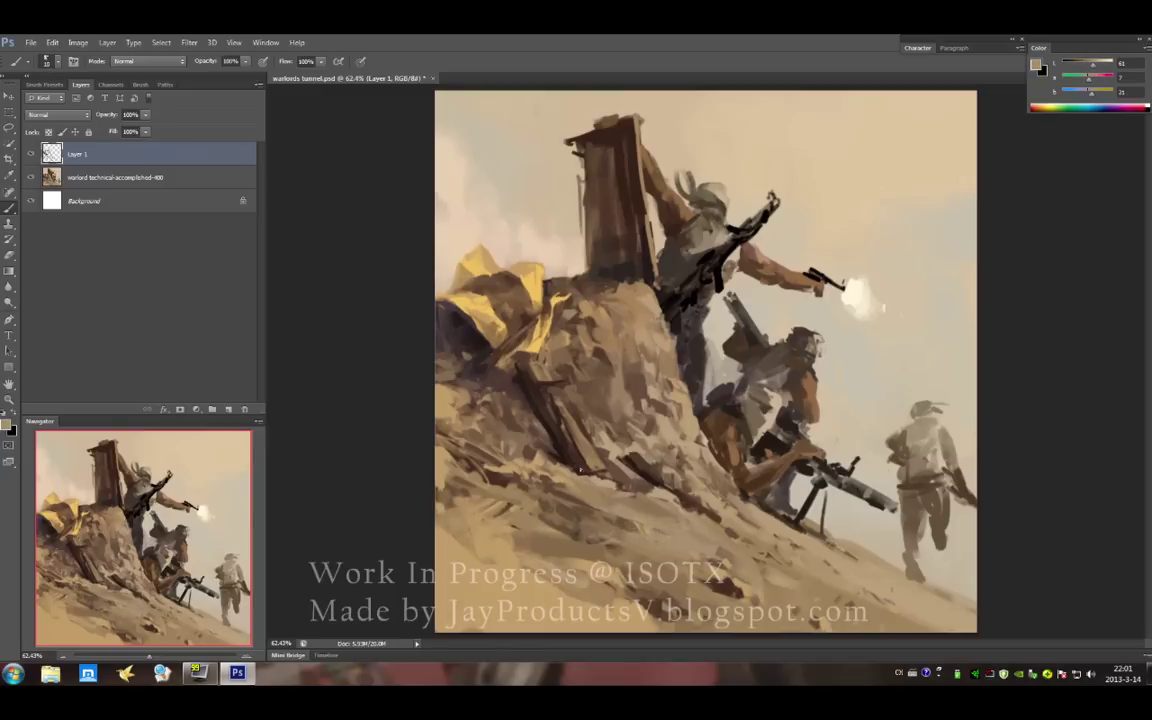
- Add faint sand-toned marks on the lower right of the slope
left_click(518, 428, "alt")
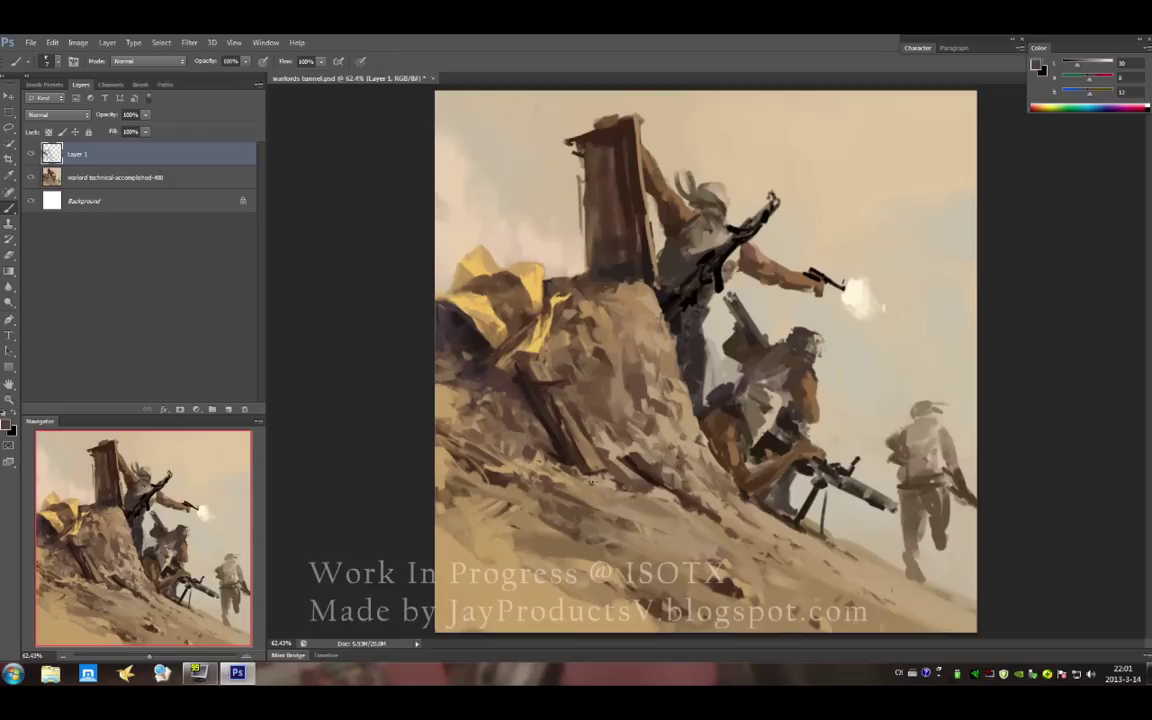
left_click(540, 442, "alt")
left_click(537, 428, "alt")
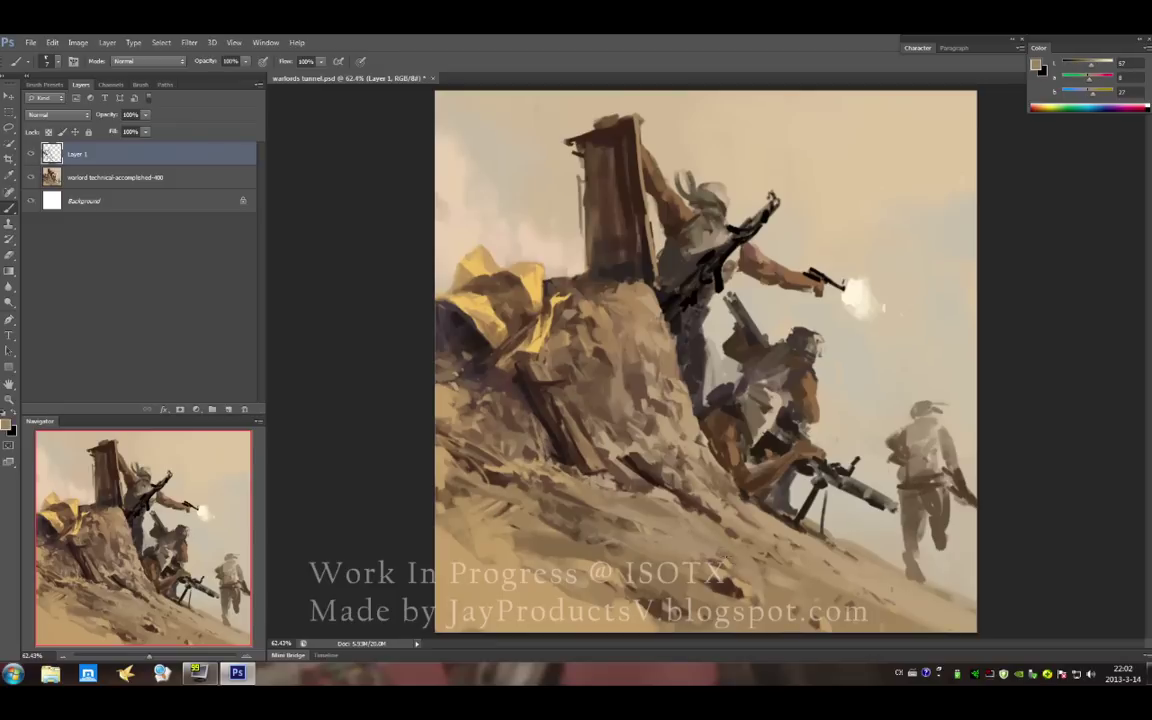
left_click_drag(727, 532, 796, 589)
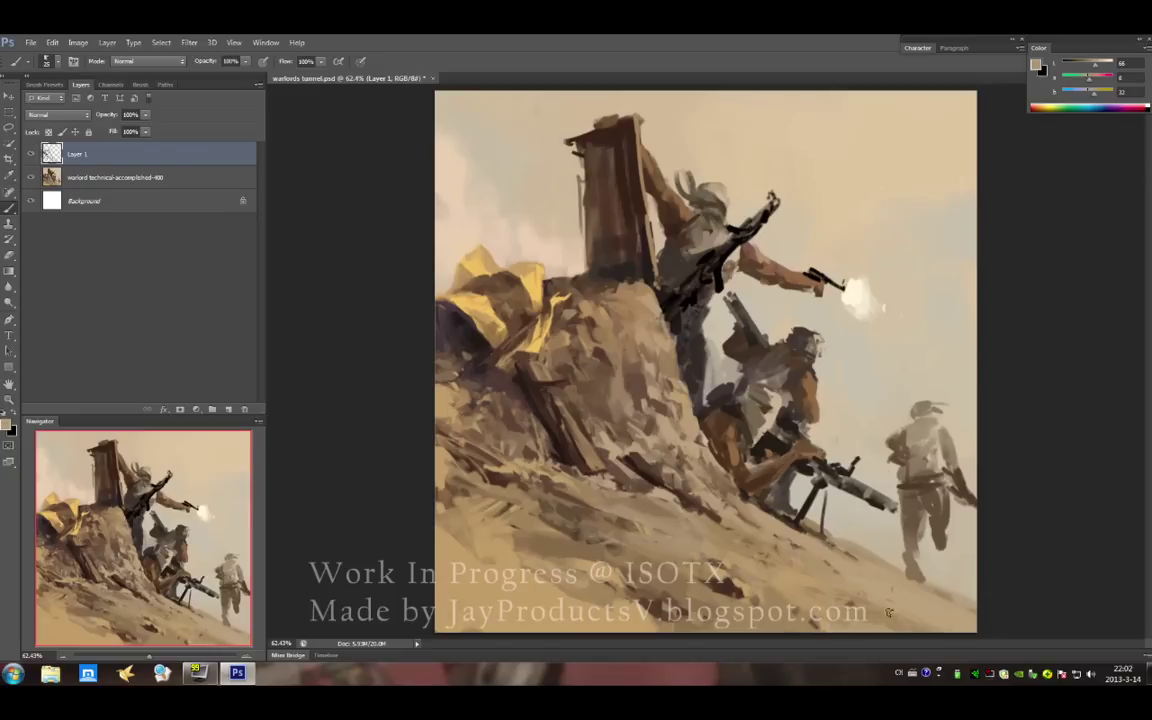
left_click(785, 545, "alt")
- Paint small sand-coloured strokes across the lower sand
left_click(604, 552, "alt")
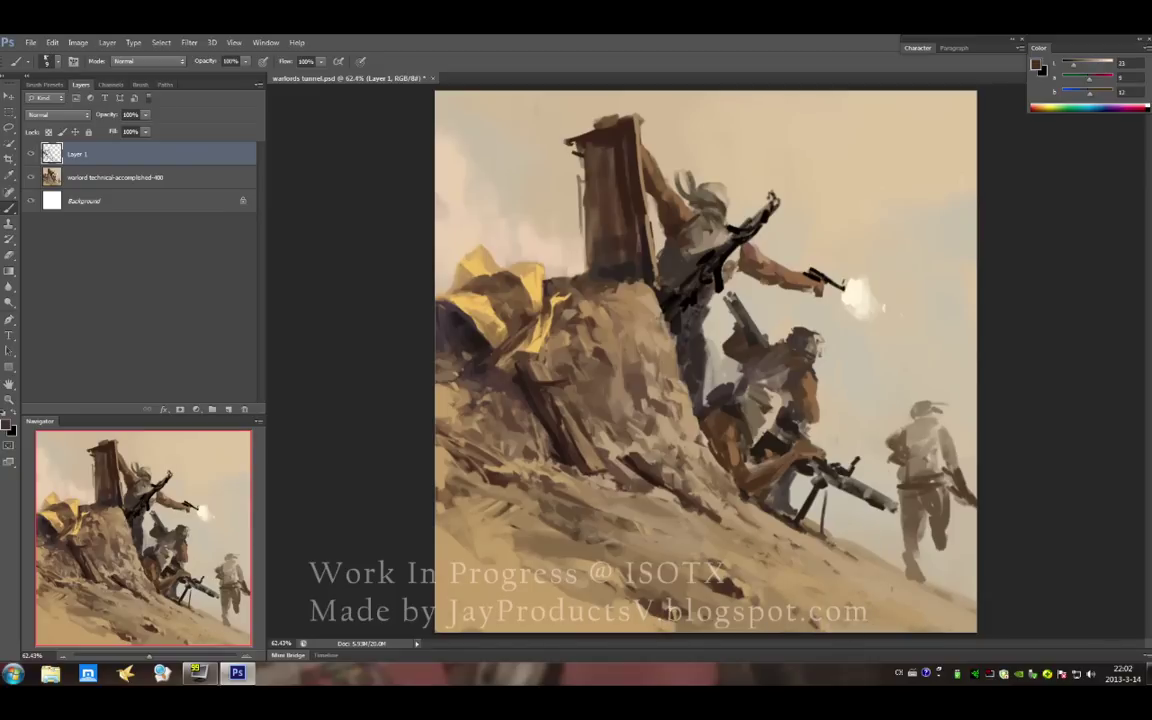
mouse_move(612, 562)
left_mouse_down()
mouse_move(729, 550)
mouse_move(717, 555)
mouse_move(734, 567)
left_mouse_up()
left_click(550, 543, "alt")
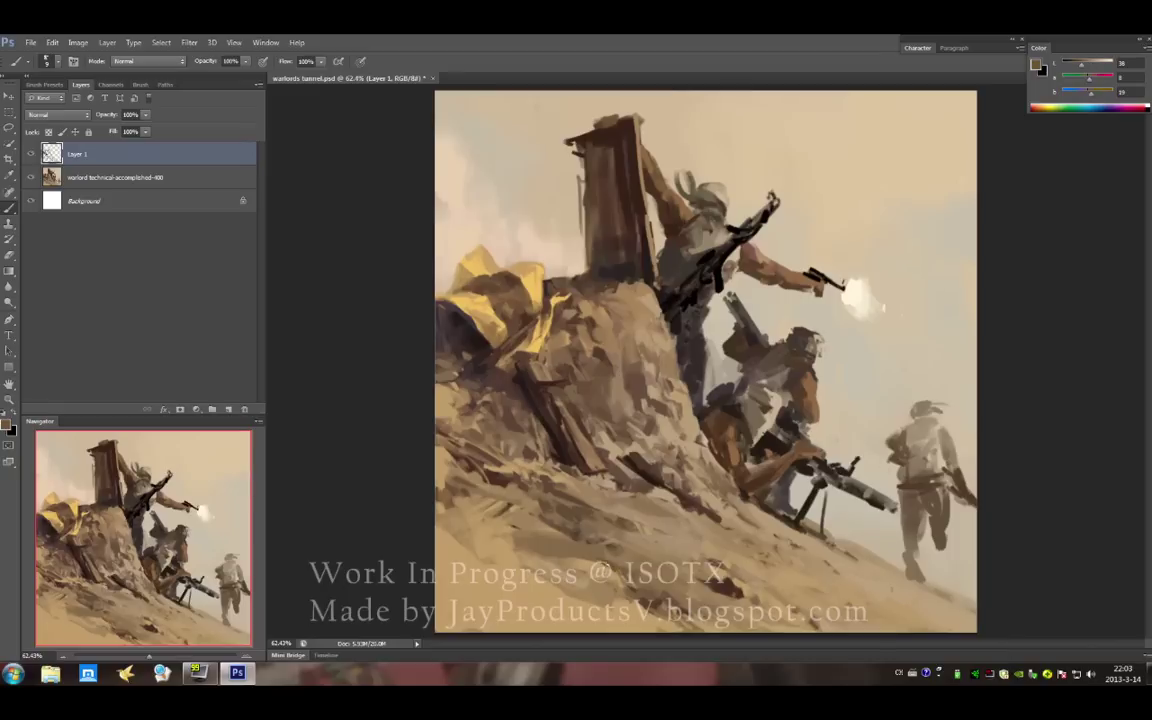
left_click(530, 520, "alt")
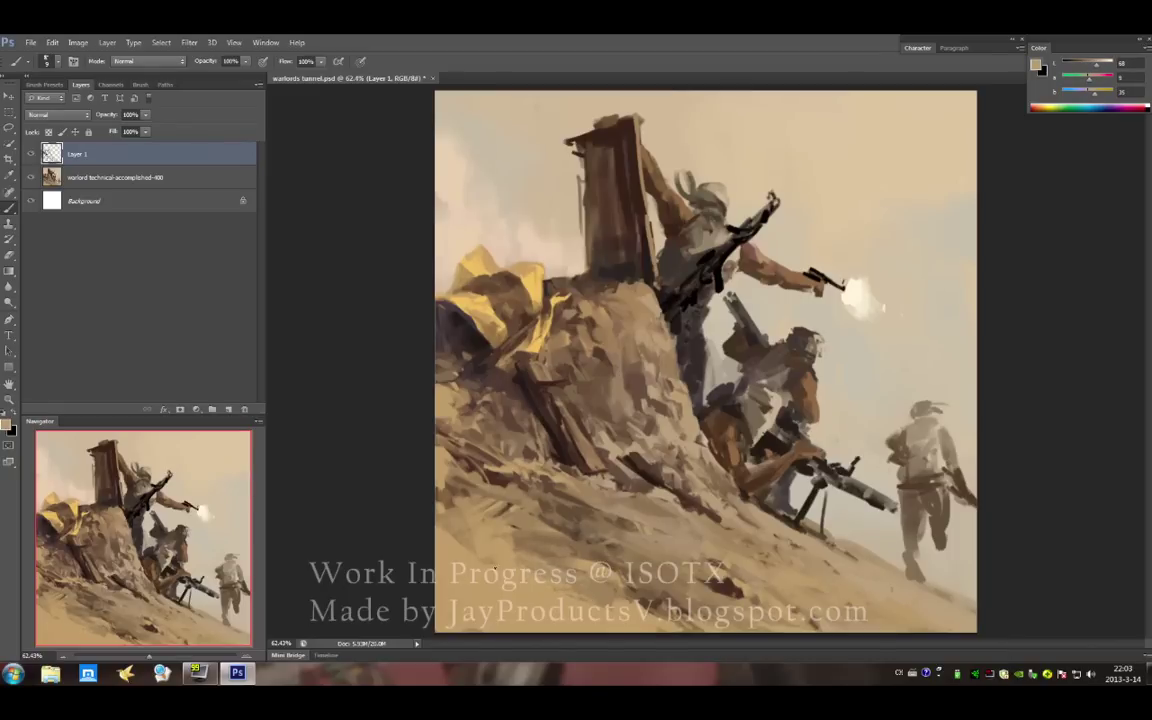
left_click(836, 302, "alt")
- Paint white markings on the yellow flag and darken its left edge
left_click(500, 289, "alt")
left_click(462, 262, "alt")
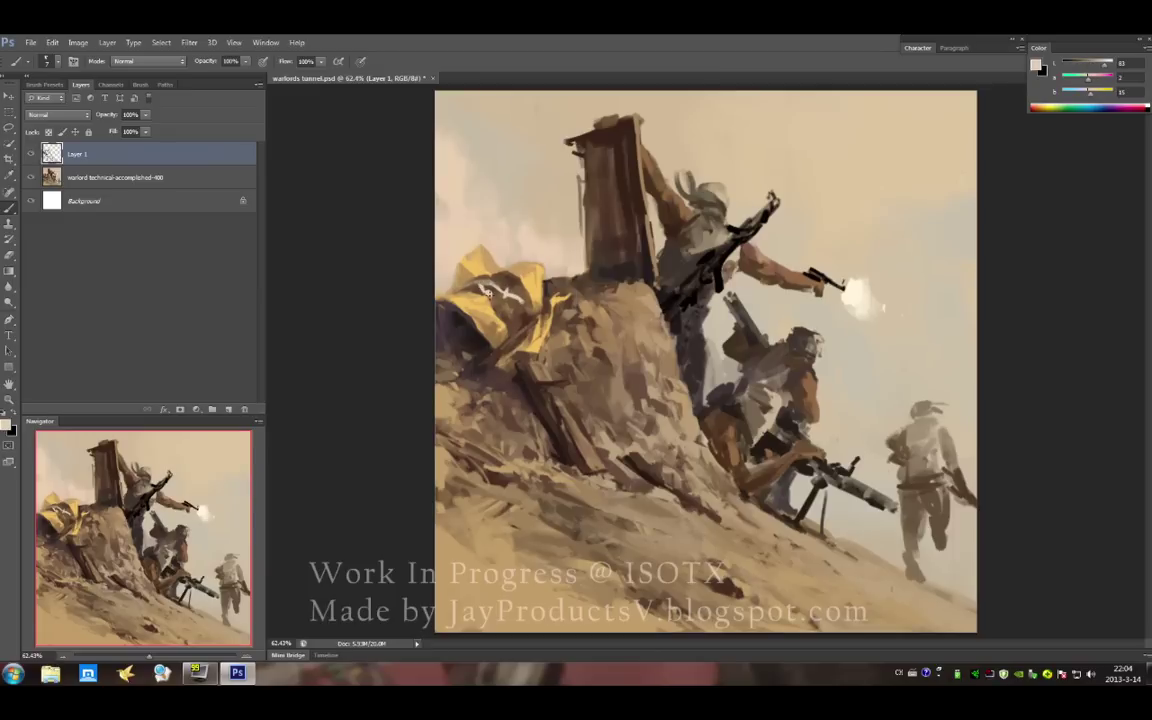
left_click(487, 292, "alt")
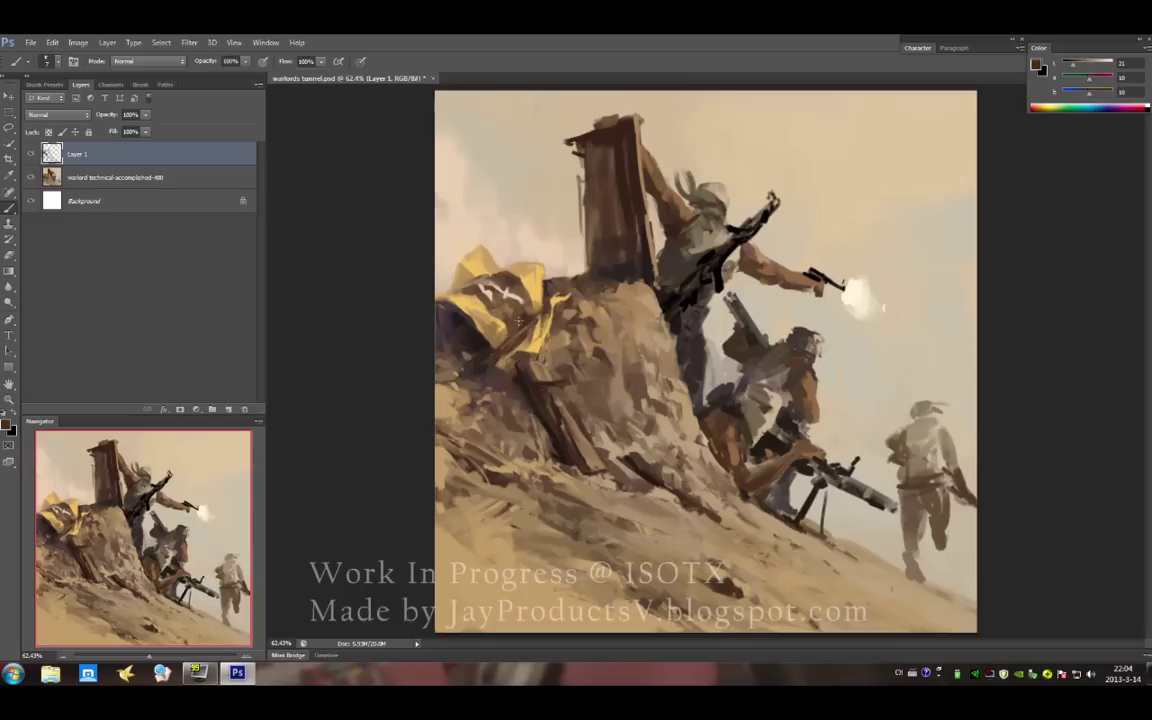
left_click(460, 280, "alt")
mouse_move(460, 280)
left_mouse_down()
mouse_move(530, 297)
mouse_move(534, 313)
left_mouse_up()
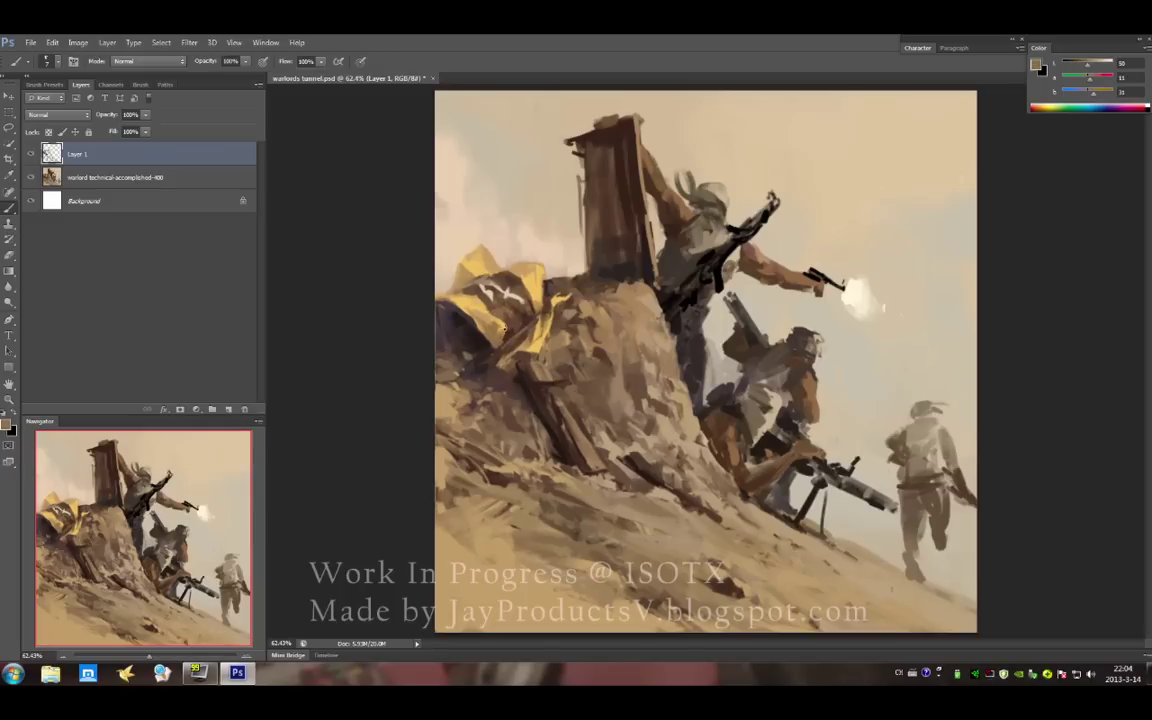
left_click(534, 313, "alt")
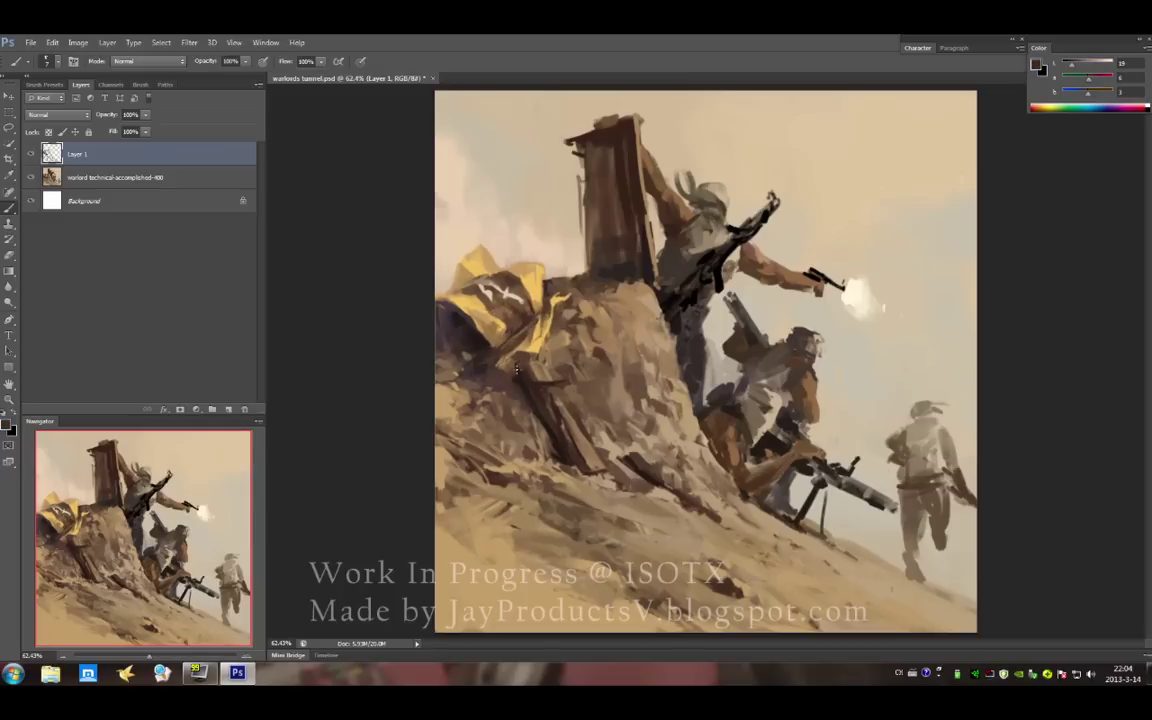
left_click_drag(517, 370, 521, 355)
left_click(611, 189, "alt")
- Darken the wooden door with brown plank strokes
mouse_move(611, 189)
left_mouse_down()
mouse_move(622, 170)
mouse_move(592, 240)
left_mouse_up()
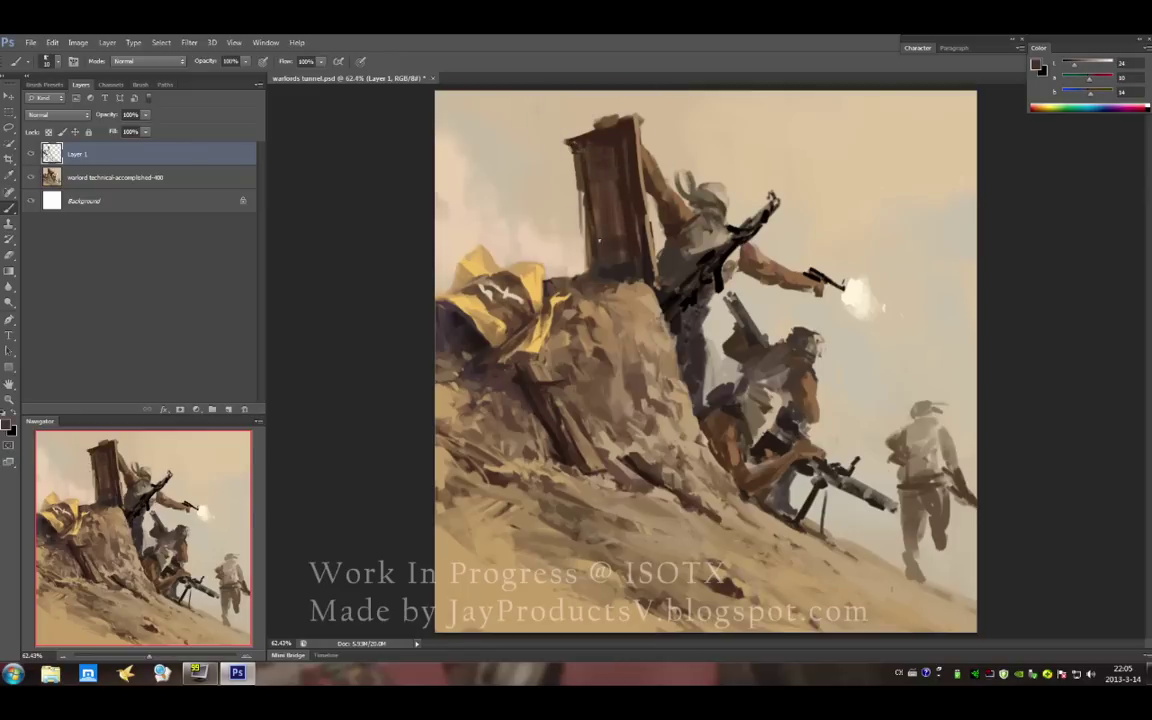
left_click(593, 251, "alt")
left_click(597, 198, "alt")
left_click(605, 185, "alt")
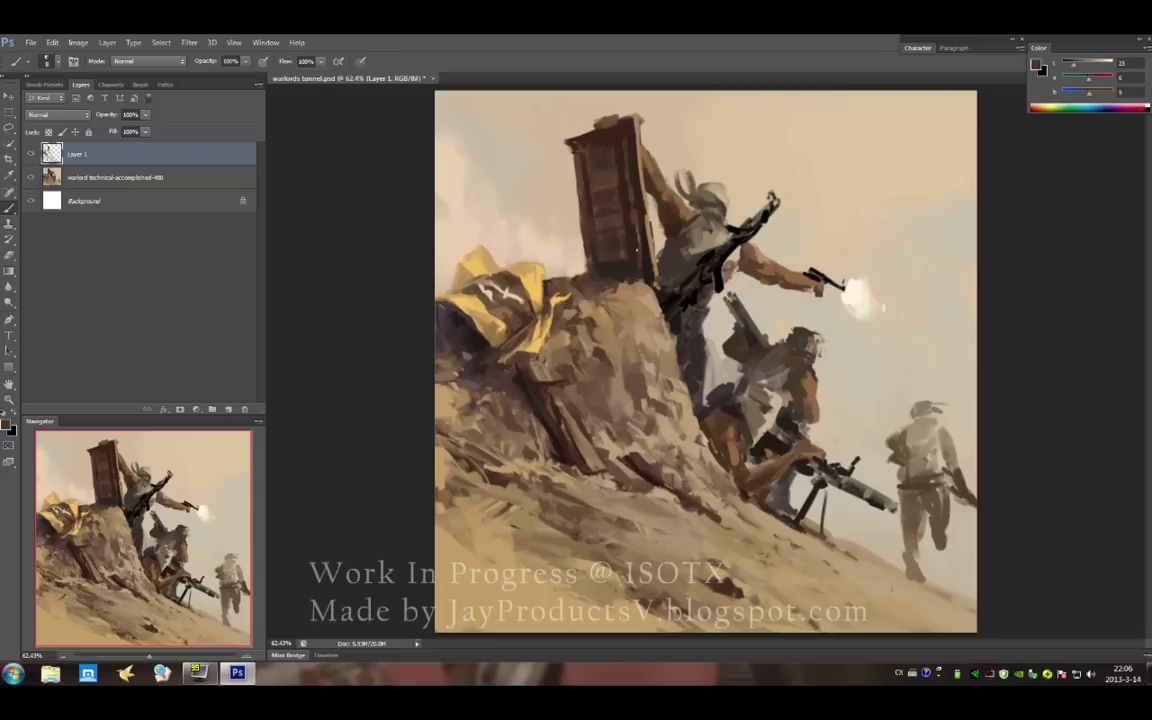
left_click(628, 205, "alt")
left_click(555, 232, "alt")
- Refine the tower top and paint a crisp dark stroke down the door's left edge
left_click(535, 110, "alt")
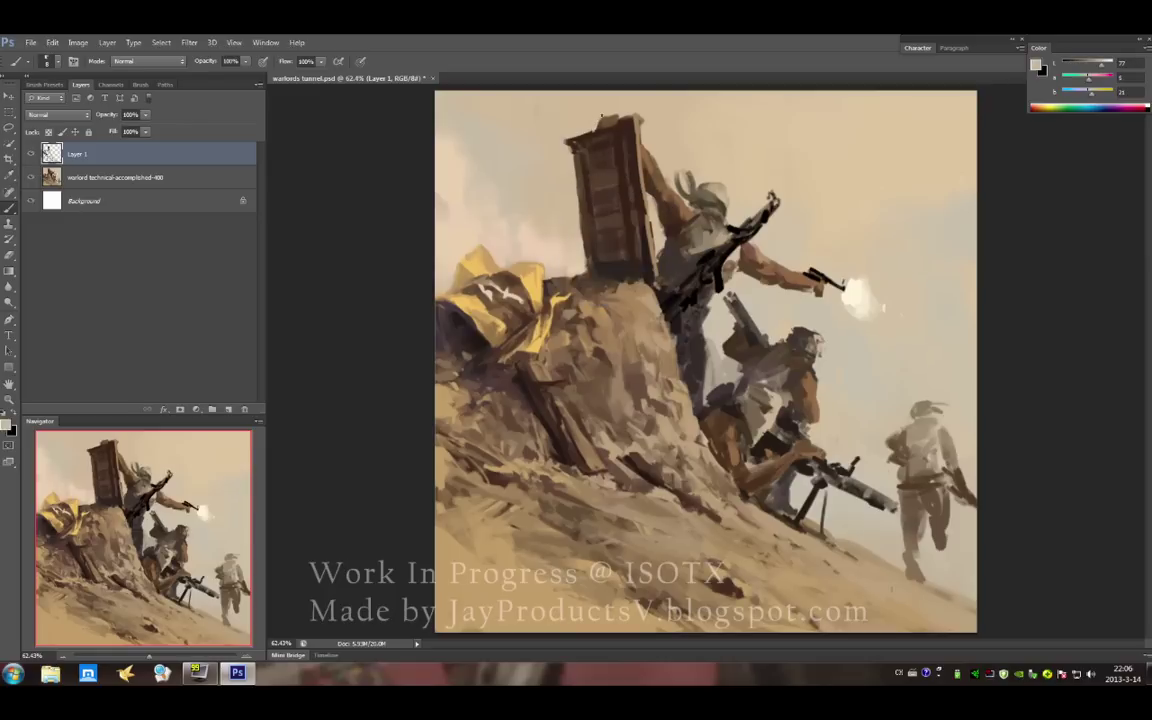
left_click(592, 126, "alt")
left_click(564, 133, "alt")
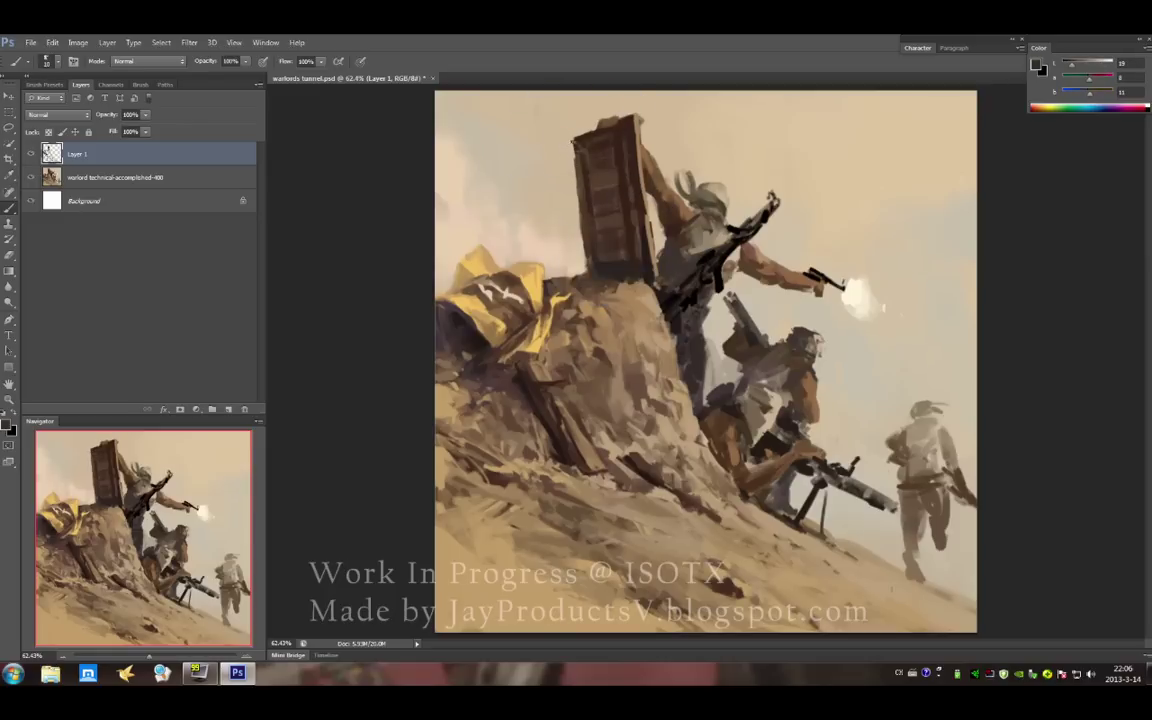
left_click_drag(574, 138, 578, 162)
left_click(621, 141, "alt")
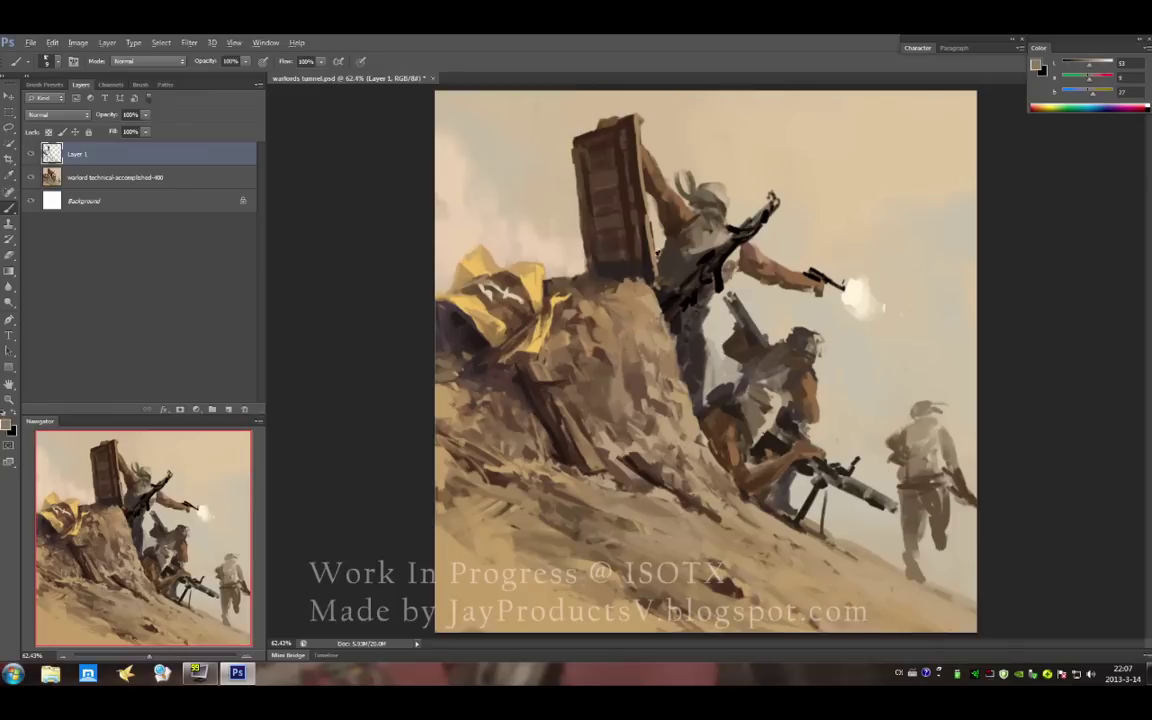
left_click(592, 126, "alt")
left_click_drag(570, 110, 585, 245)
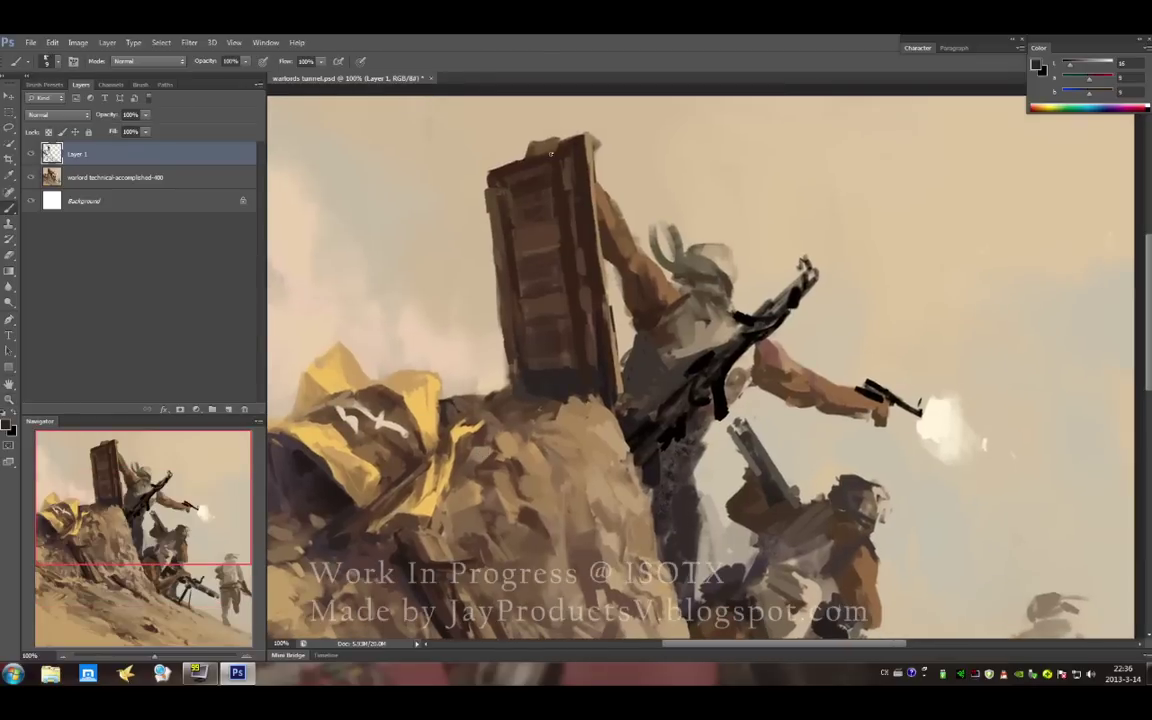
left_click(545, 155, "alt")
left_click_drag(488, 130, 483, 148)
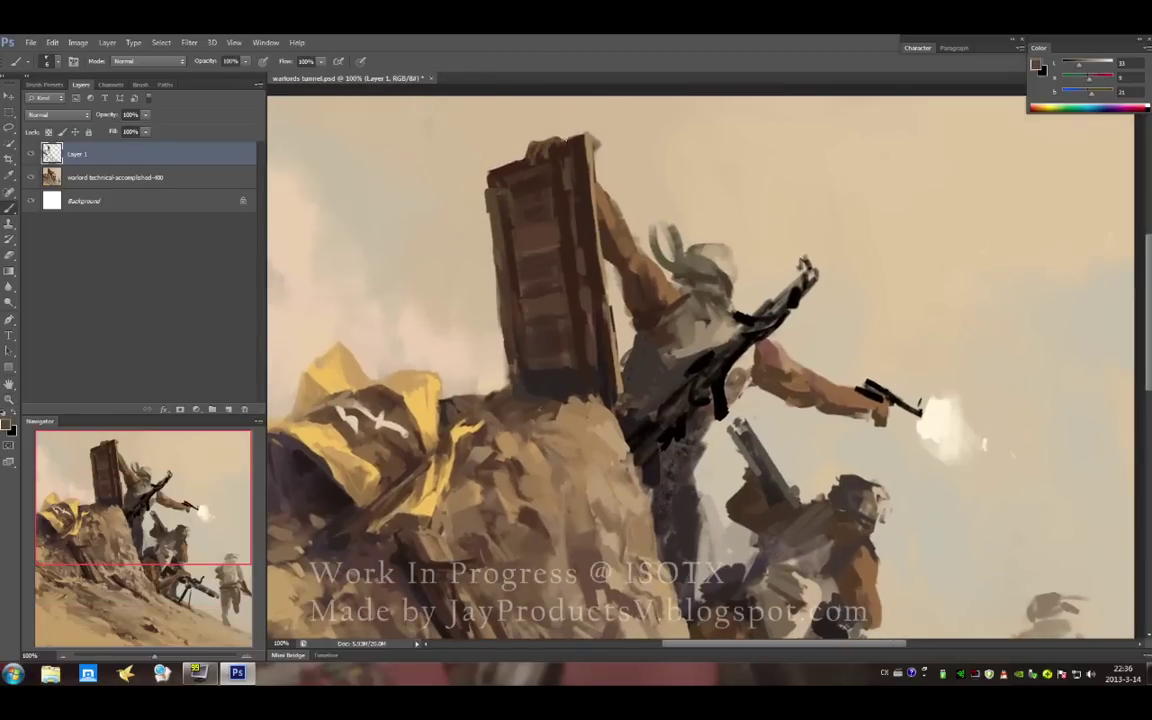
left_click(600, 160, "alt")
left_click_drag(537, 120, 533, 156)
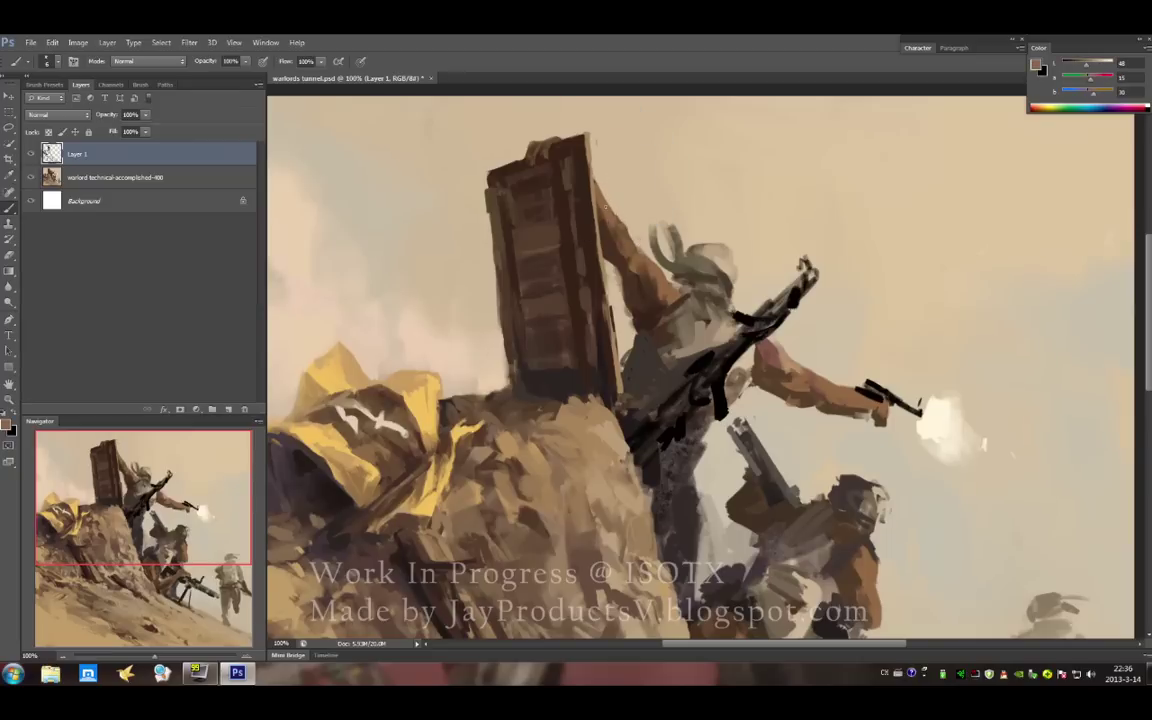
left_click(602, 212, "alt")
left_click(583, 244, "alt")
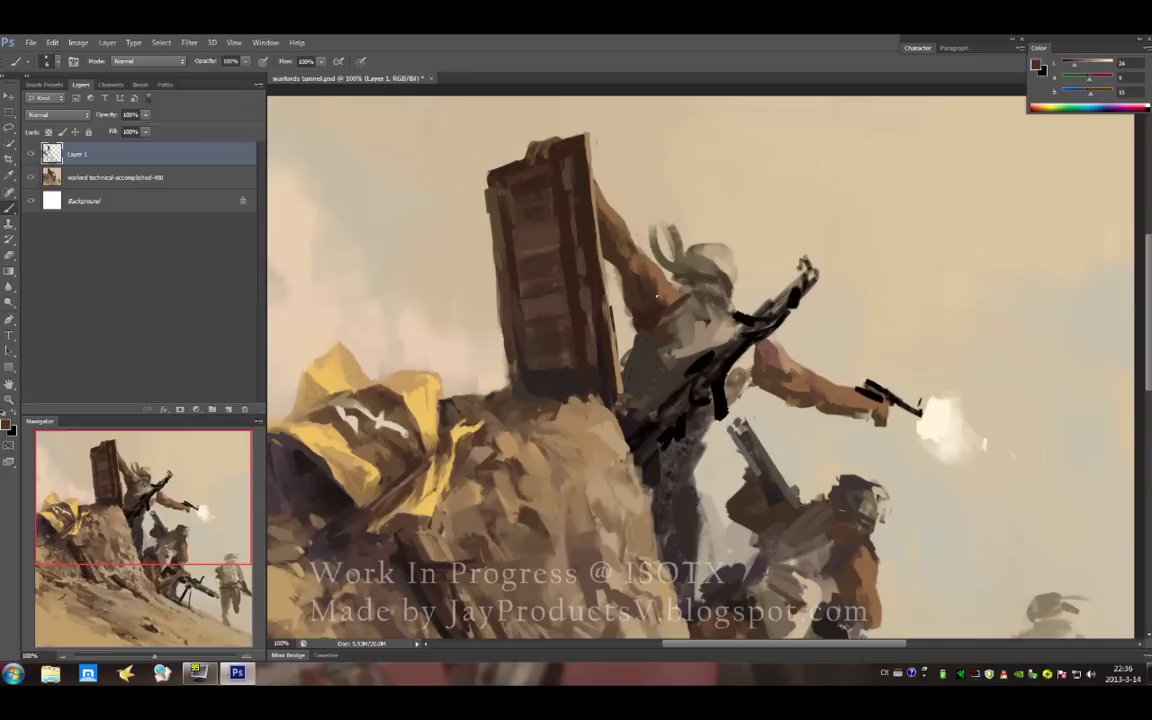
left_click(676, 284, "alt")
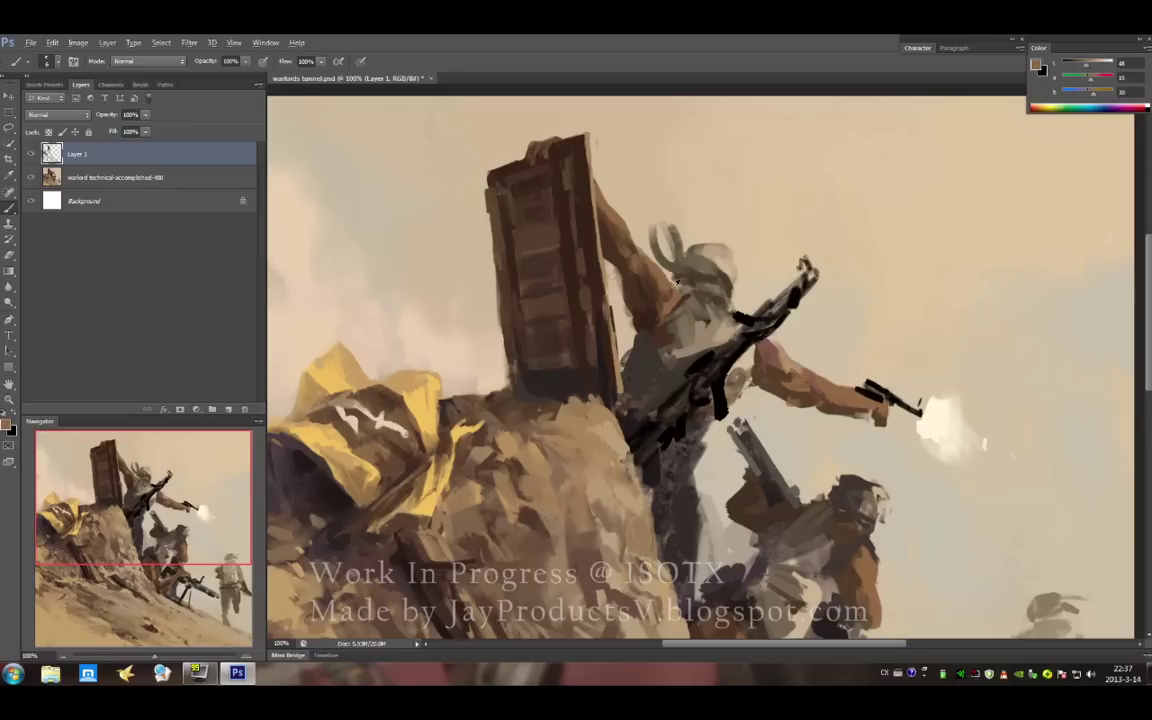
left_click(656, 295, "alt")
left_click(617, 279, "alt")
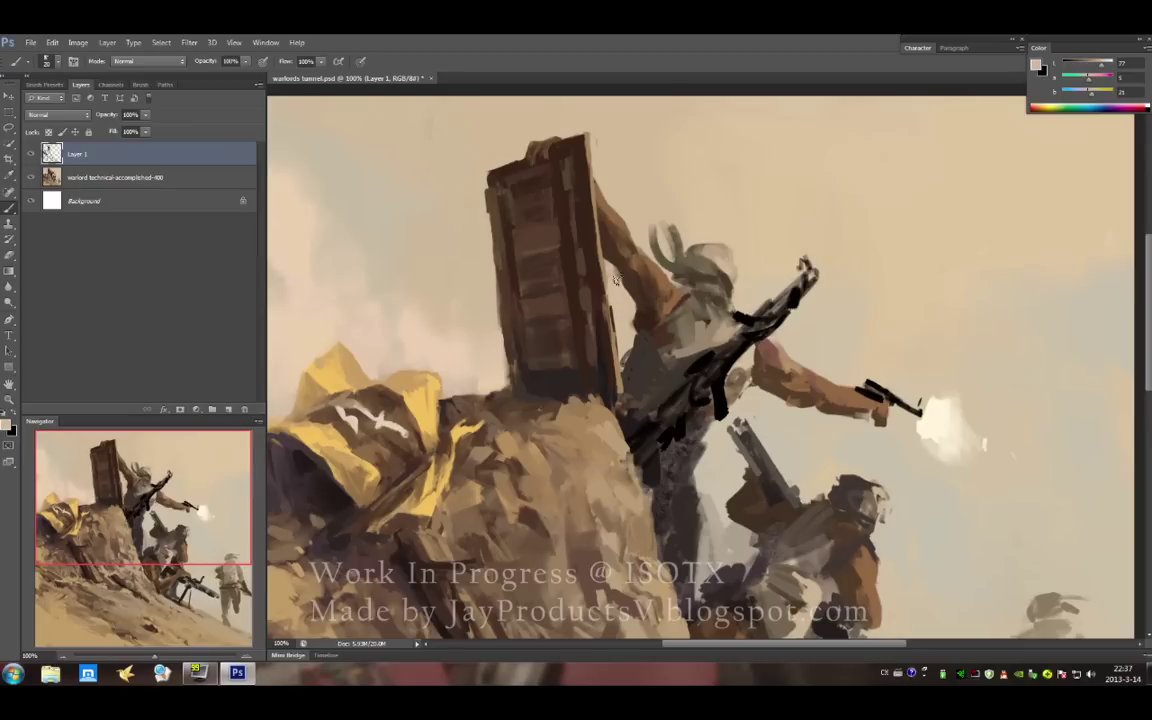
left_click(606, 256, "alt")
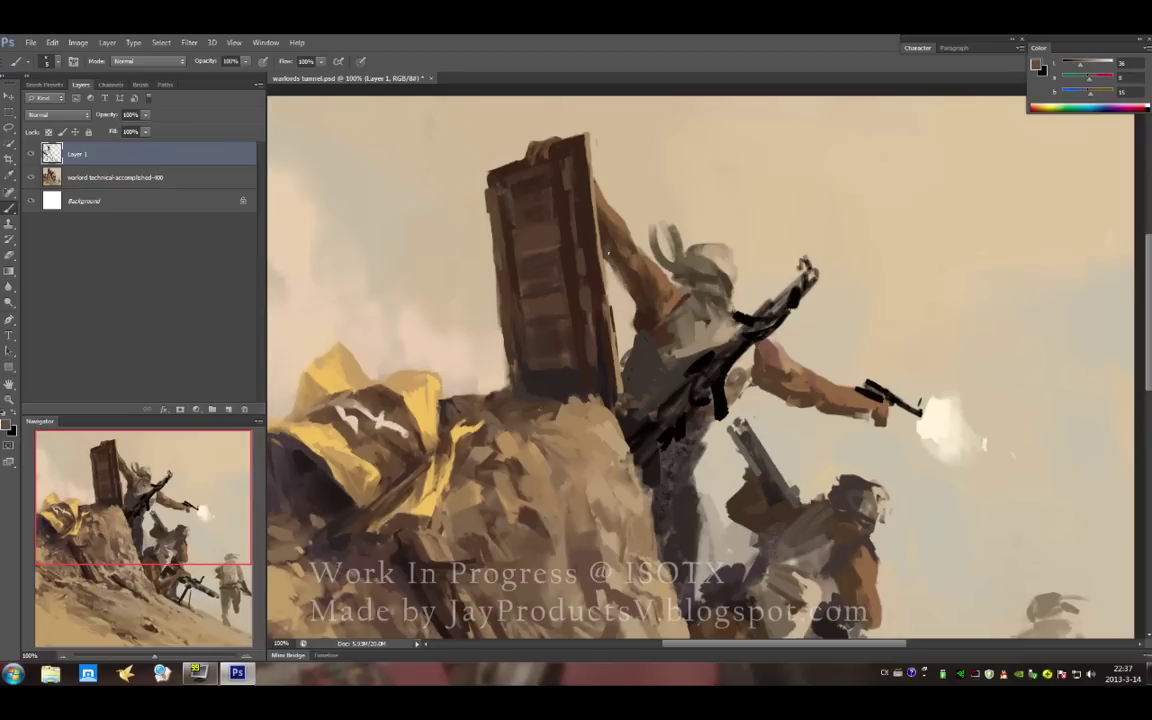
left_click(612, 254, "alt")
left_click(573, 294, "alt")
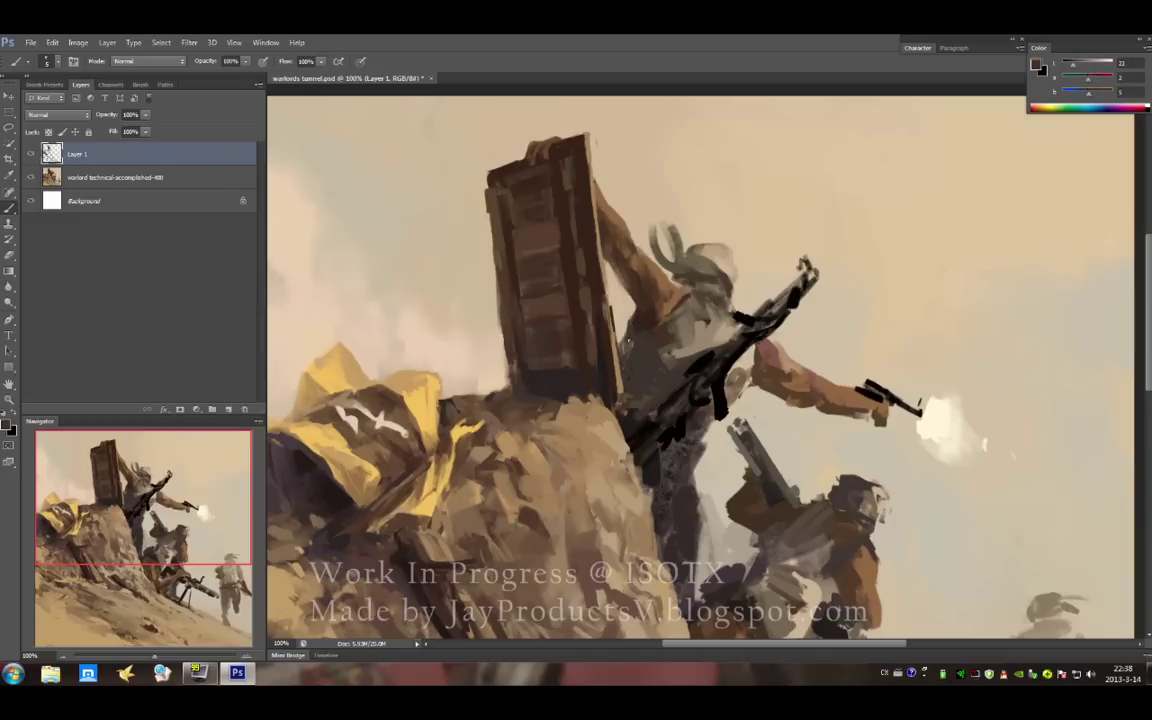
left_click(622, 352, "alt")
left_click(573, 305, "alt")
left_click(612, 316, "alt")
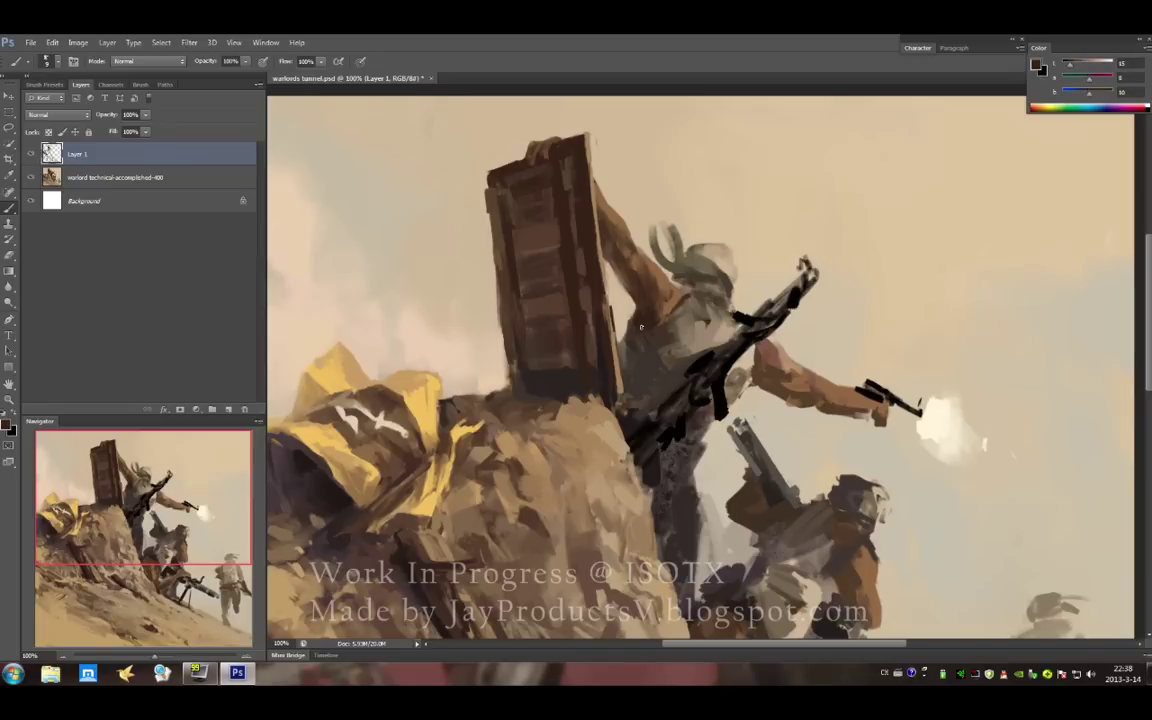
left_click(673, 288, "alt")
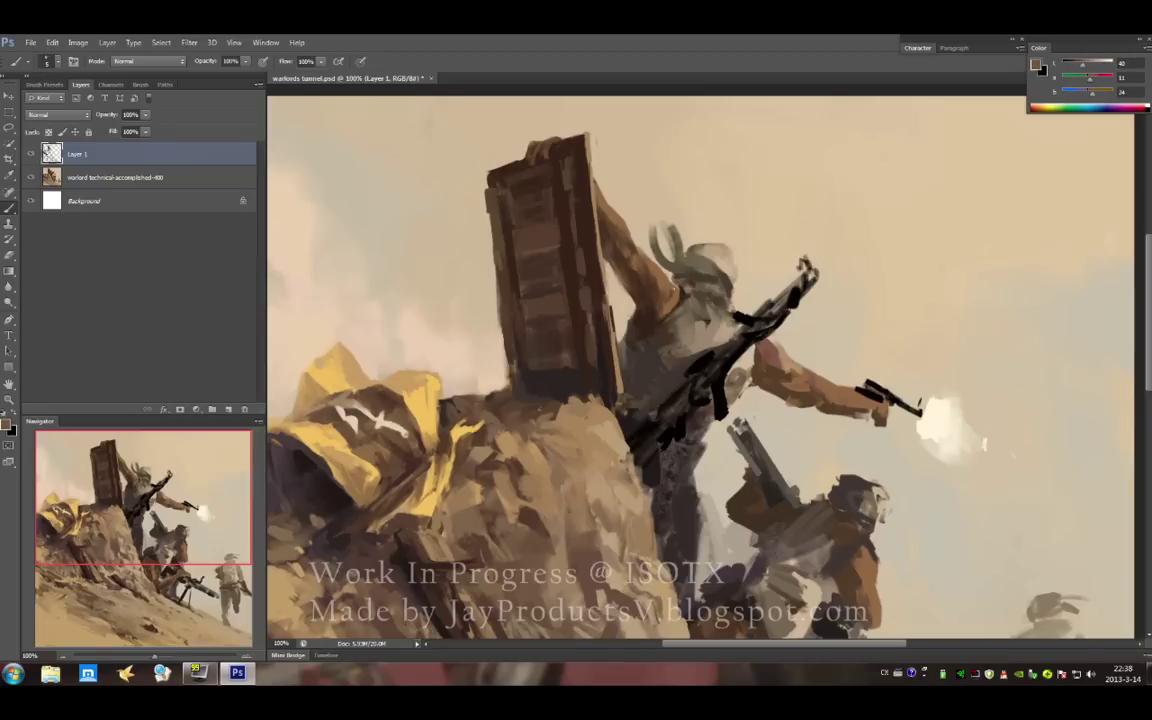
left_click(605, 256, "alt")
left_click(671, 283, "alt")
- Repaint the rifleman's headwrap and trailing ties with light grey and small dark strokes
mouse_move(676, 264)
left_mouse_down()
mouse_move(650, 229)
mouse_move(660, 250)
left_mouse_up()
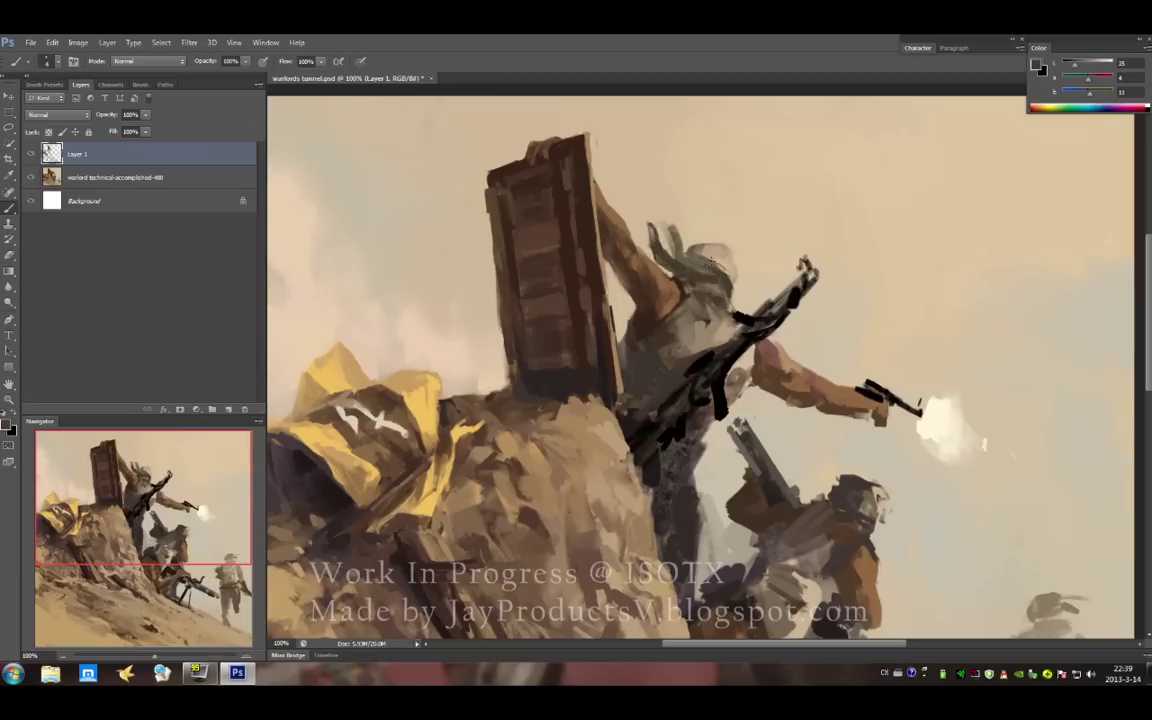
left_click(725, 258, "alt")
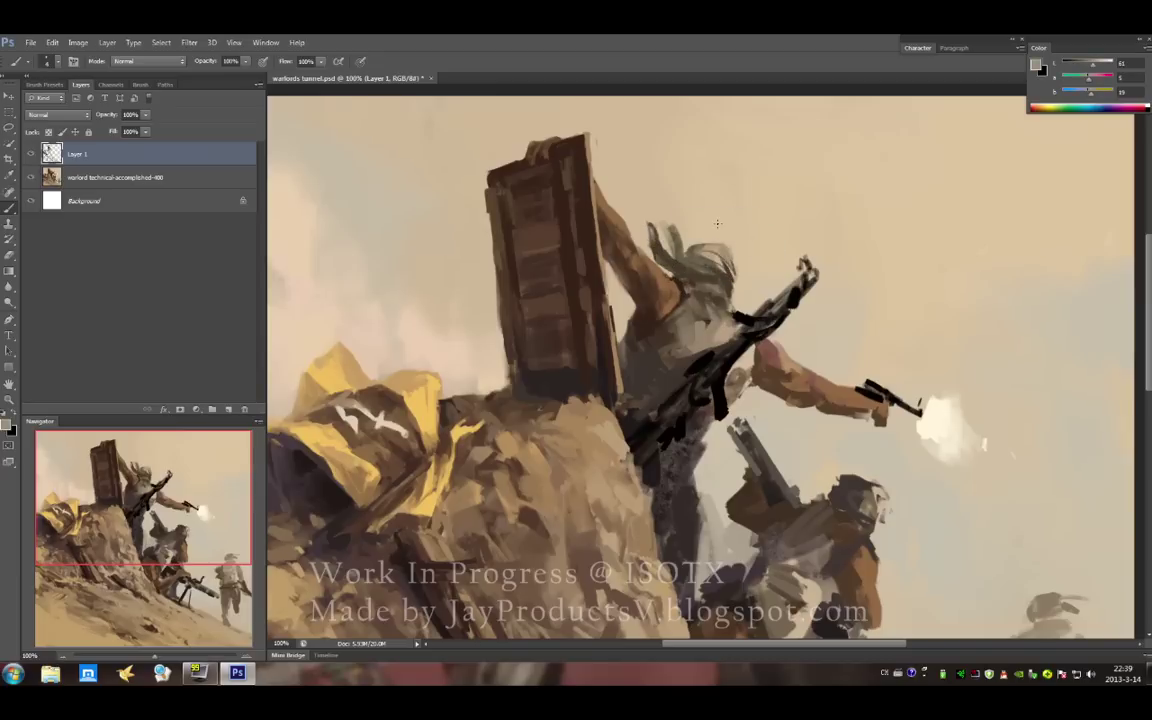
left_click(635, 225, "alt")
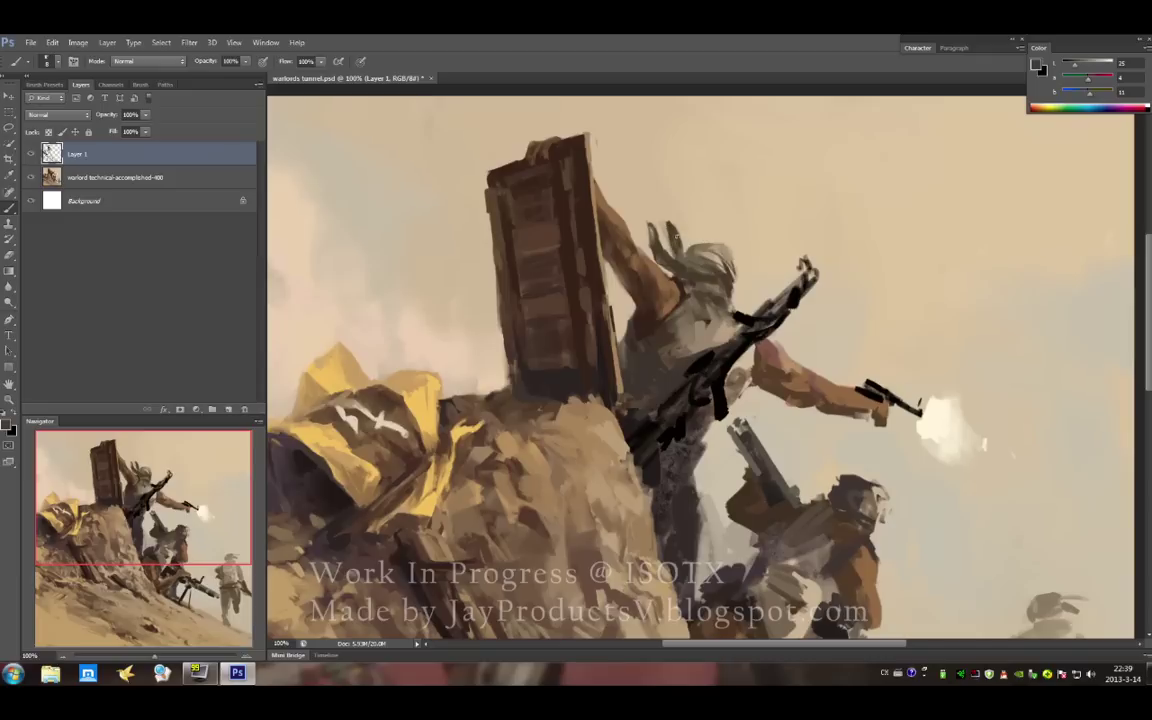
left_click_drag(606, 205, 678, 243)
left_click(606, 220, "alt")
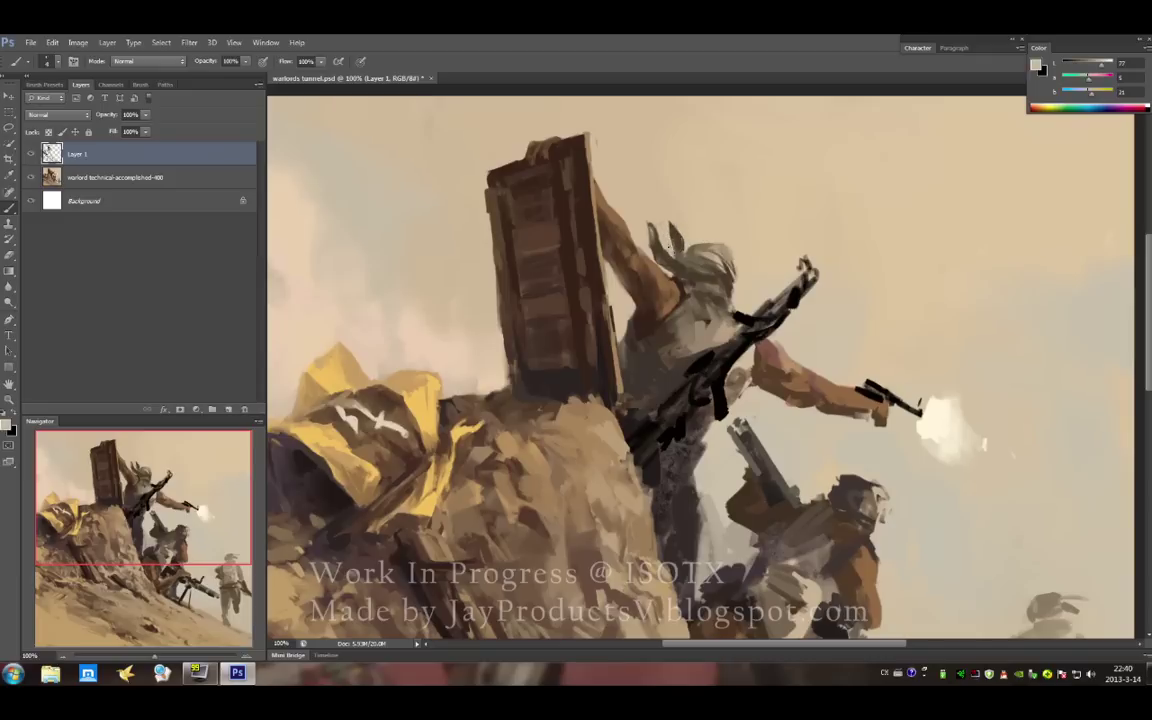
key("bracketright")
- Shade the rifleman's face beneath the pale headwrap with darker tones
left_click(637, 230, "alt")
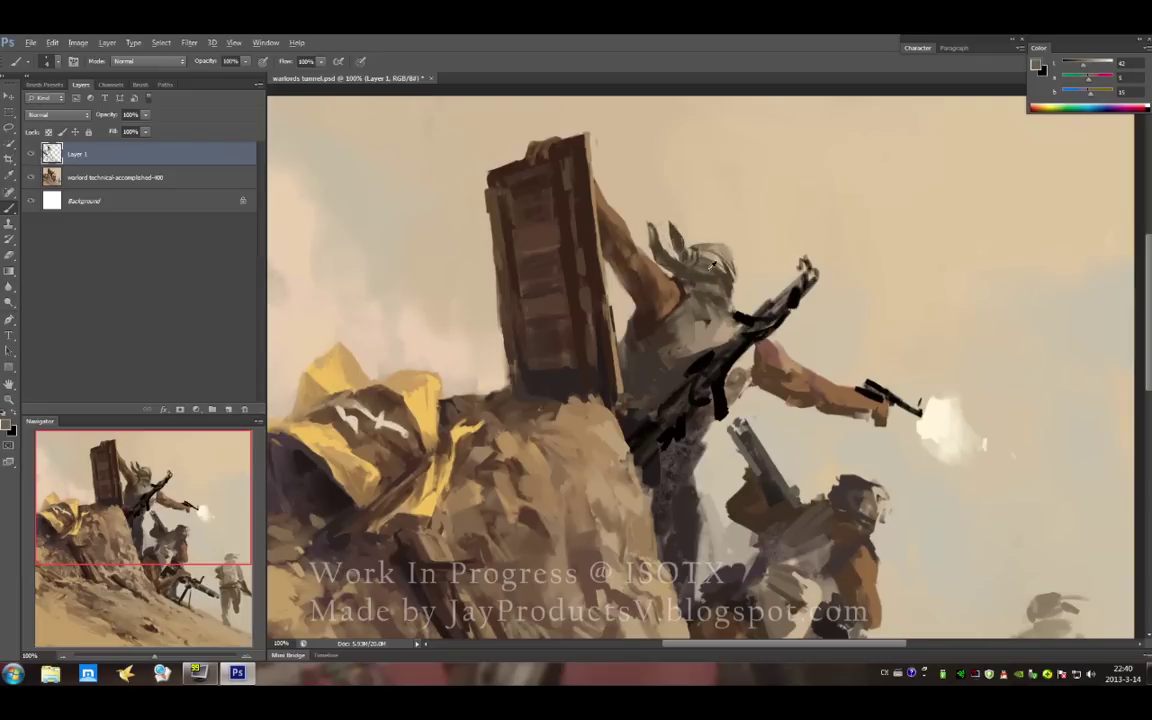
left_click(630, 250, "alt")
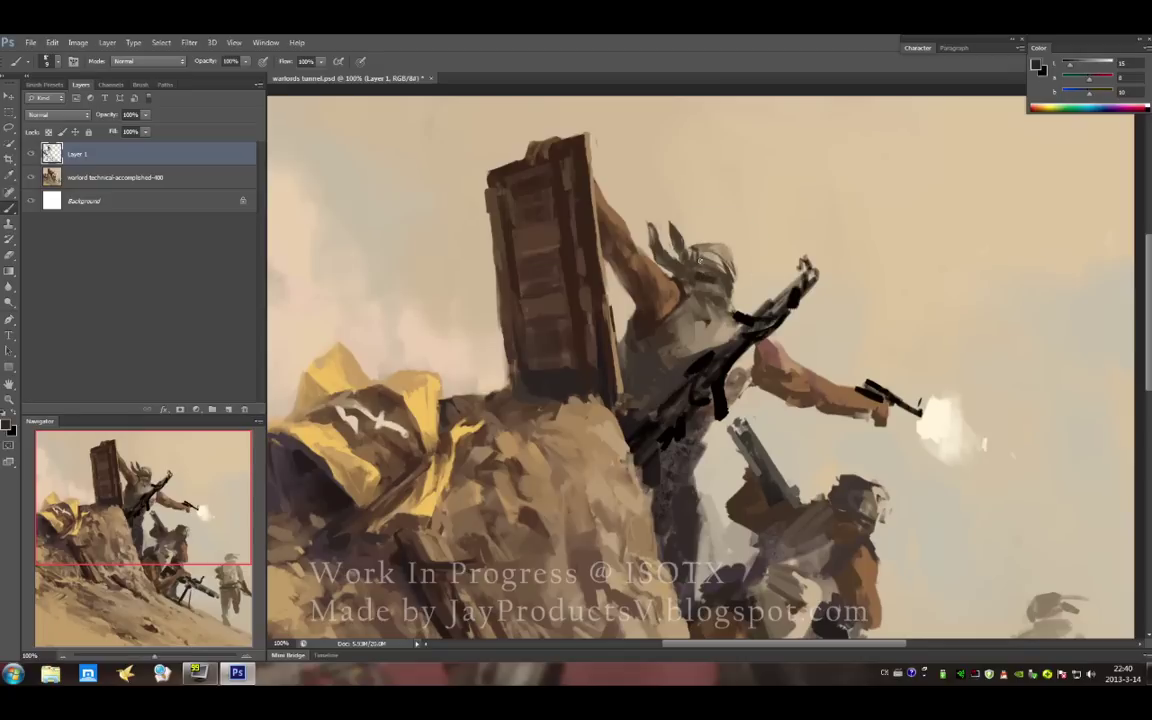
left_click(664, 287, "alt")
left_click(642, 266, "alt")
left_click(646, 258, "alt")
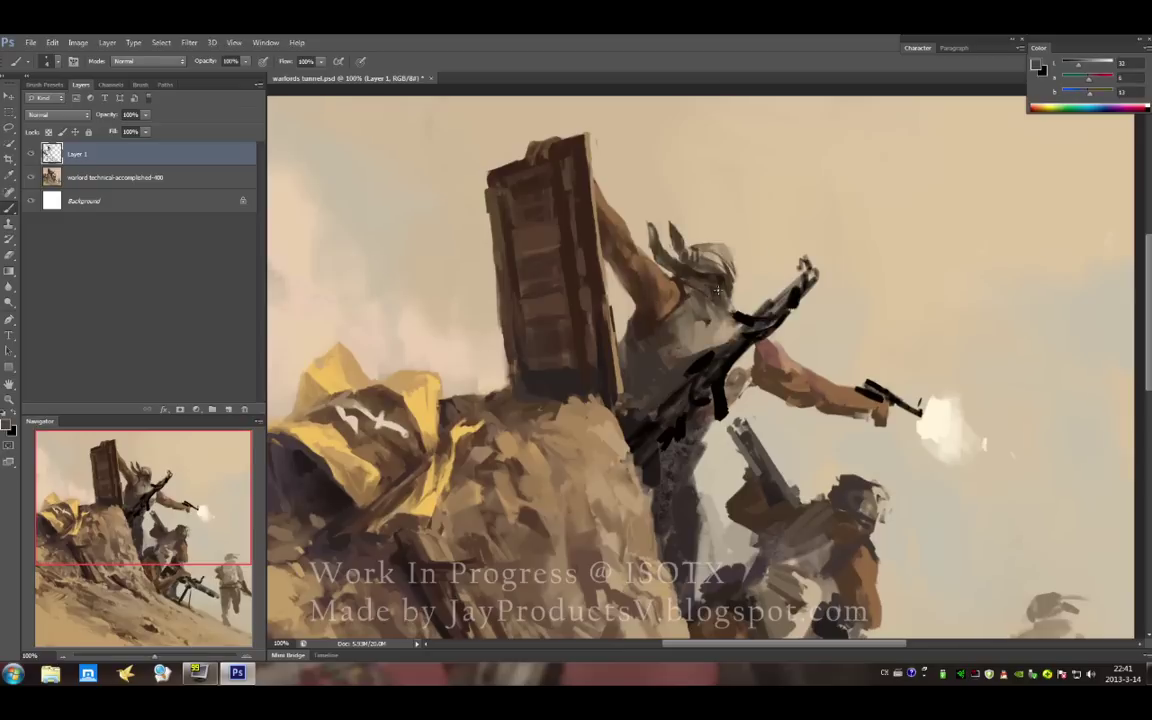
left_click(633, 285, "alt")
- Add beige and dark brown shading along the rifleman's neck and shoulder
left_click(630, 311, "alt")
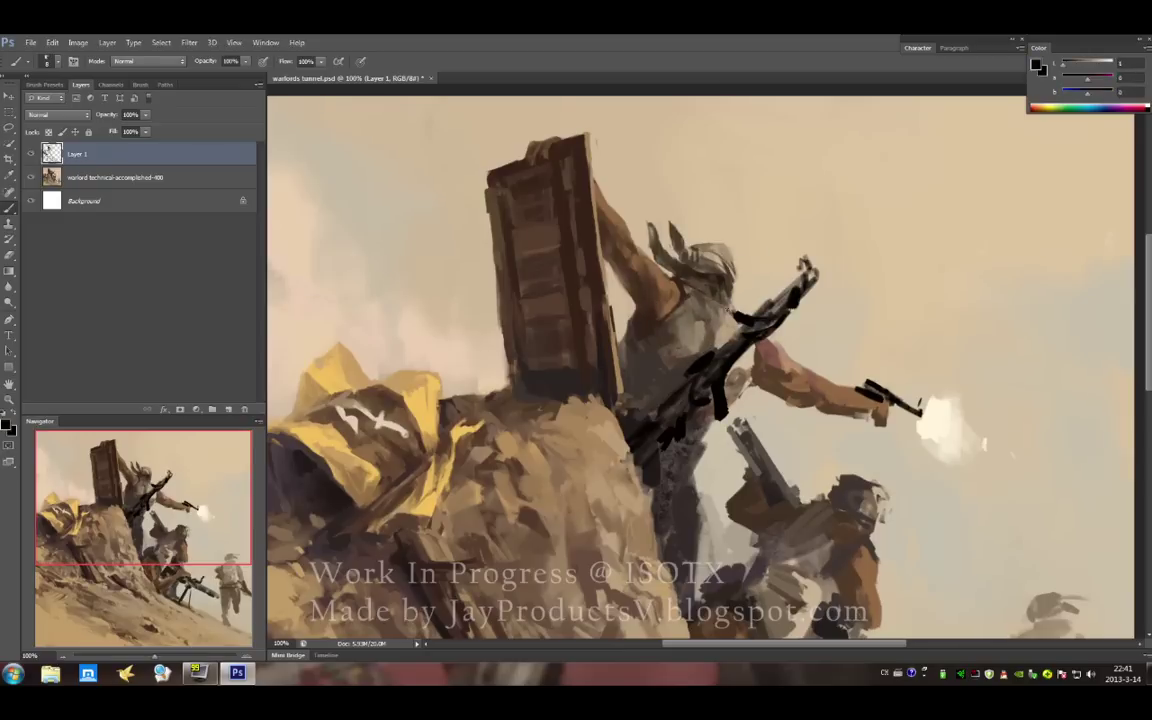
left_click(655, 290, "alt")
left_click(622, 316, "alt")
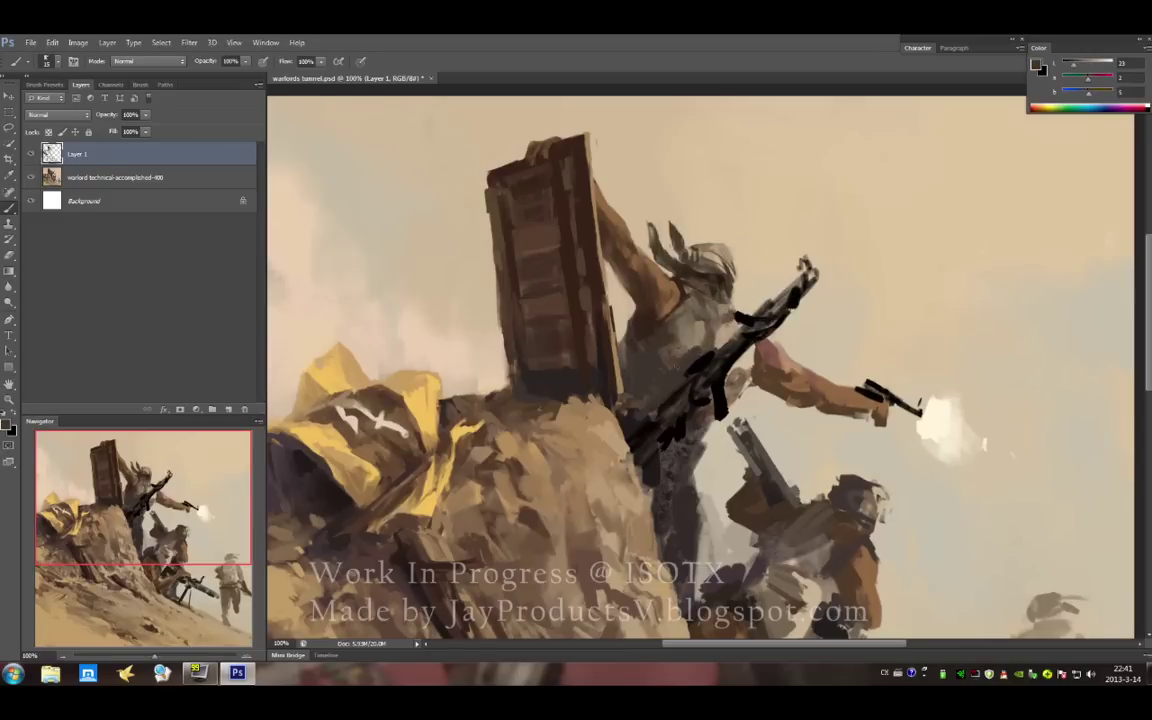
left_click(623, 308, "alt")
left_click(720, 275, "alt")
- Sample beige and brown tones and dab a light highlight on the rifleman's chest
left_click(650, 236, "alt")
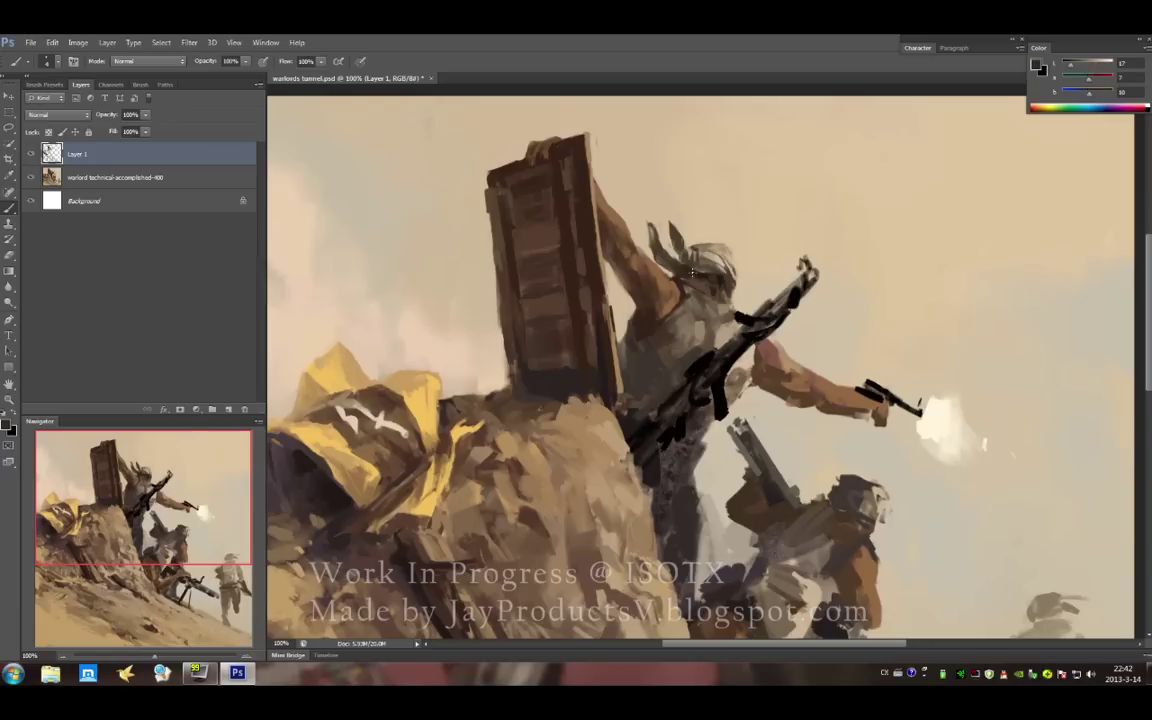
left_click(631, 295, "alt")
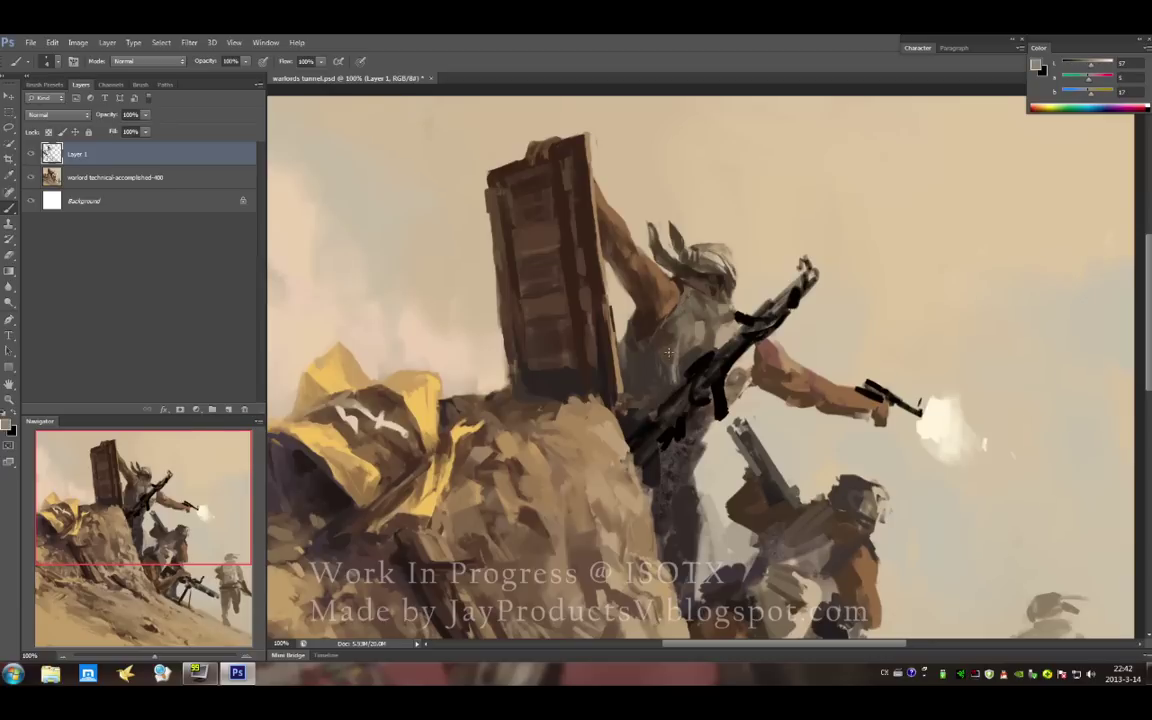
left_click(664, 393, "alt")
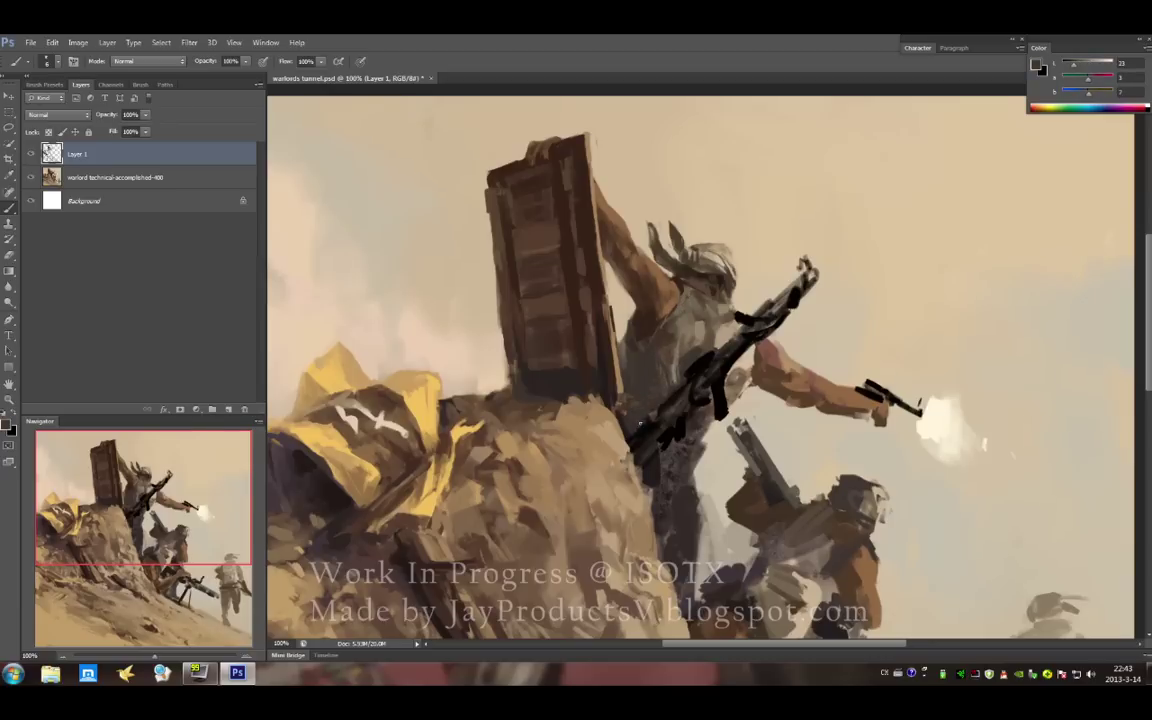
left_click(598, 366, "alt")
left_click(628, 236, "alt")
left_click(617, 342, "alt")
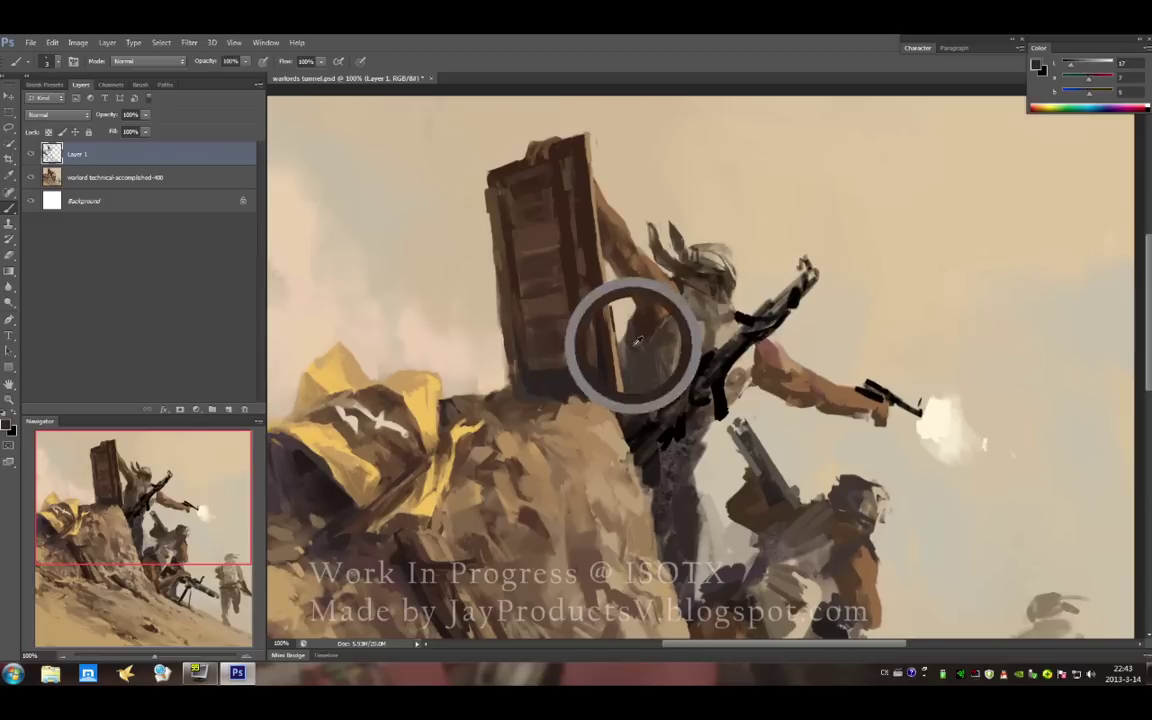
left_click(668, 330, "alt")
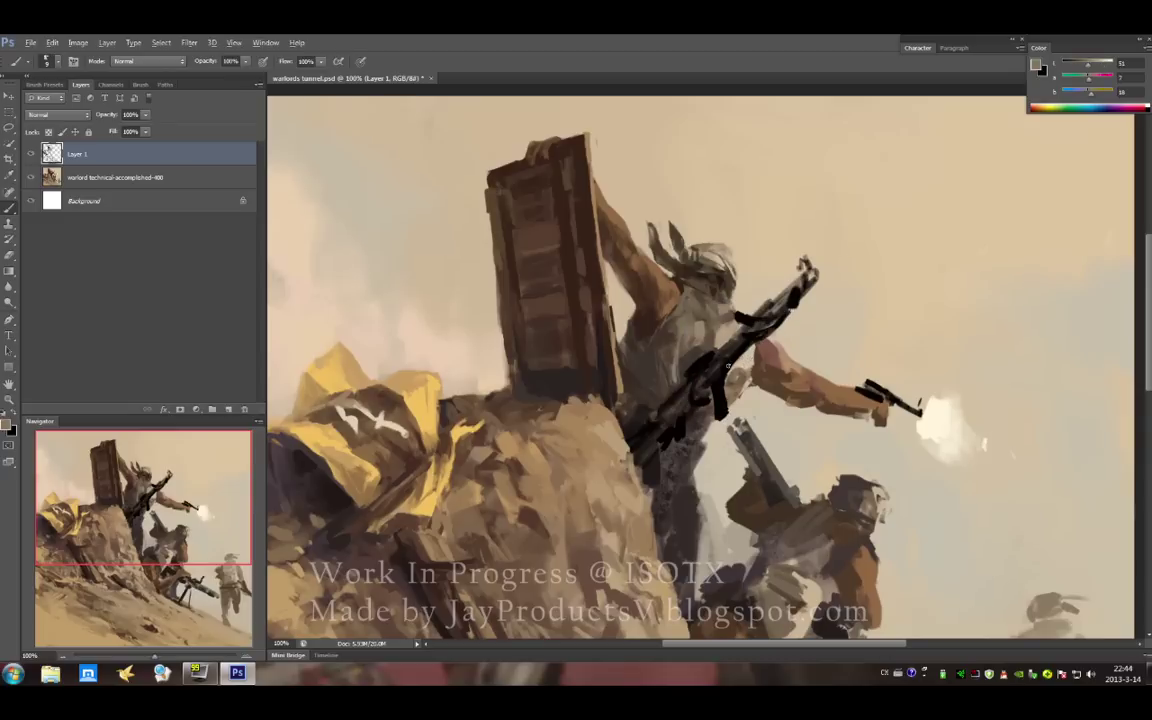
left_click(670, 328, "alt")
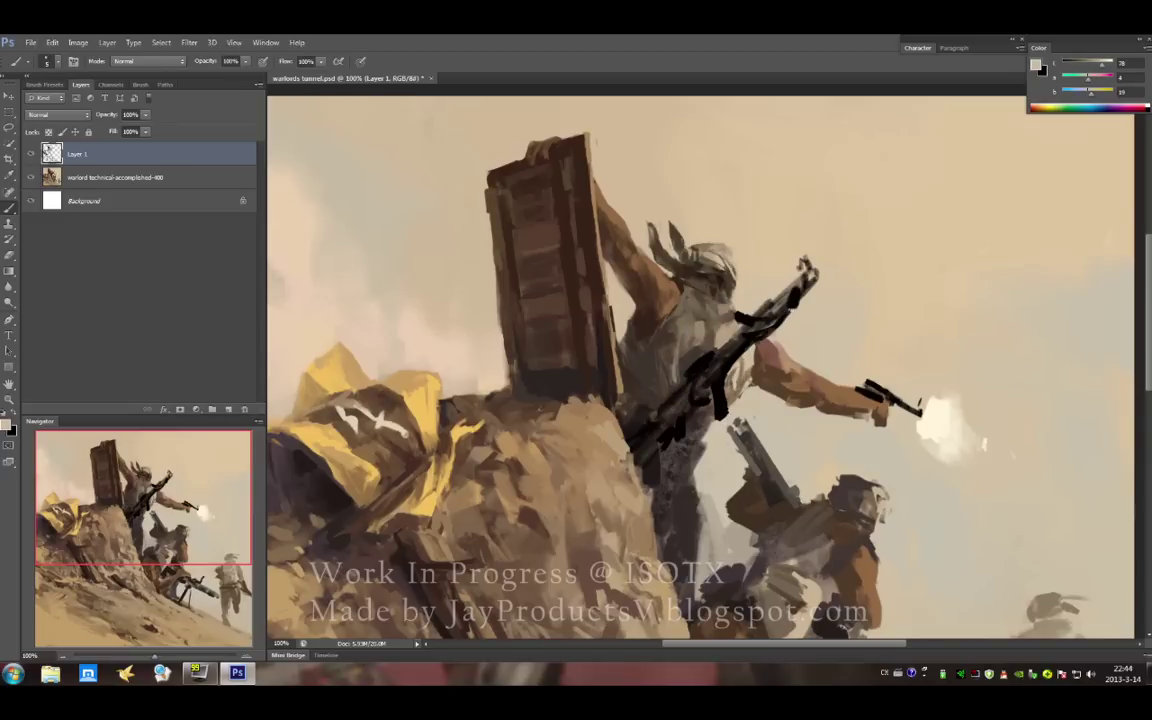
- Pick up dark browns, near-black and reddish-brown skin tones from around the torso
left_click(614, 280, "alt")
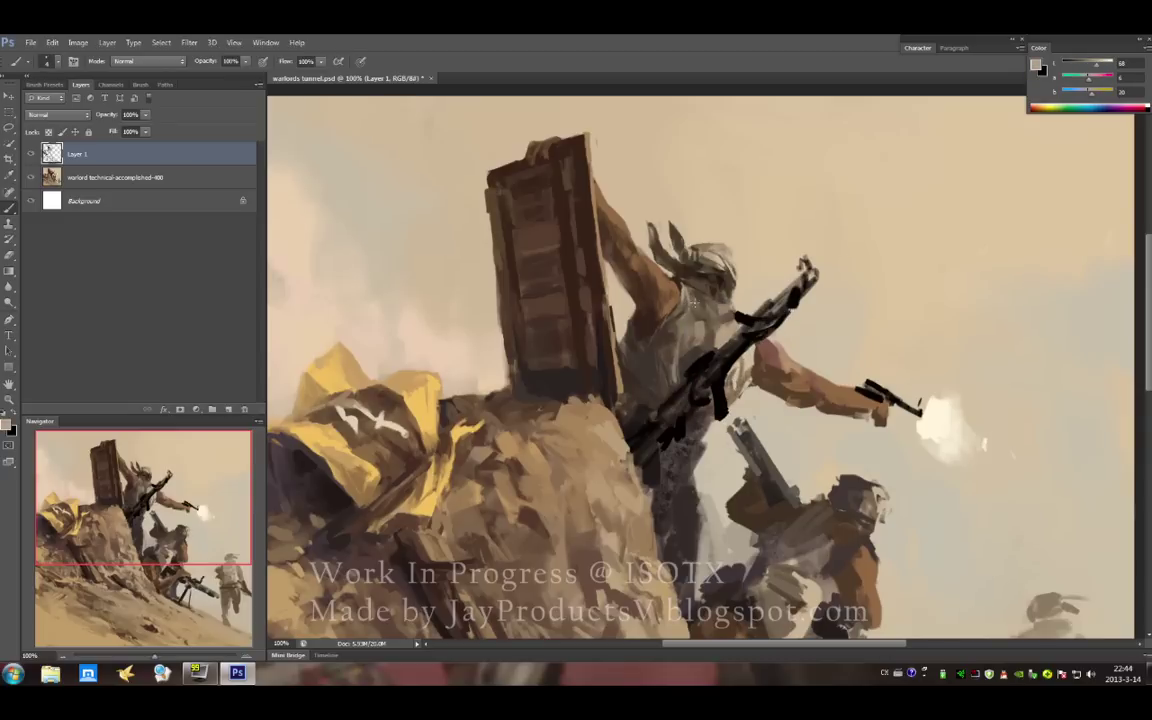
left_click(665, 329, "alt")
left_click(585, 253, "alt")
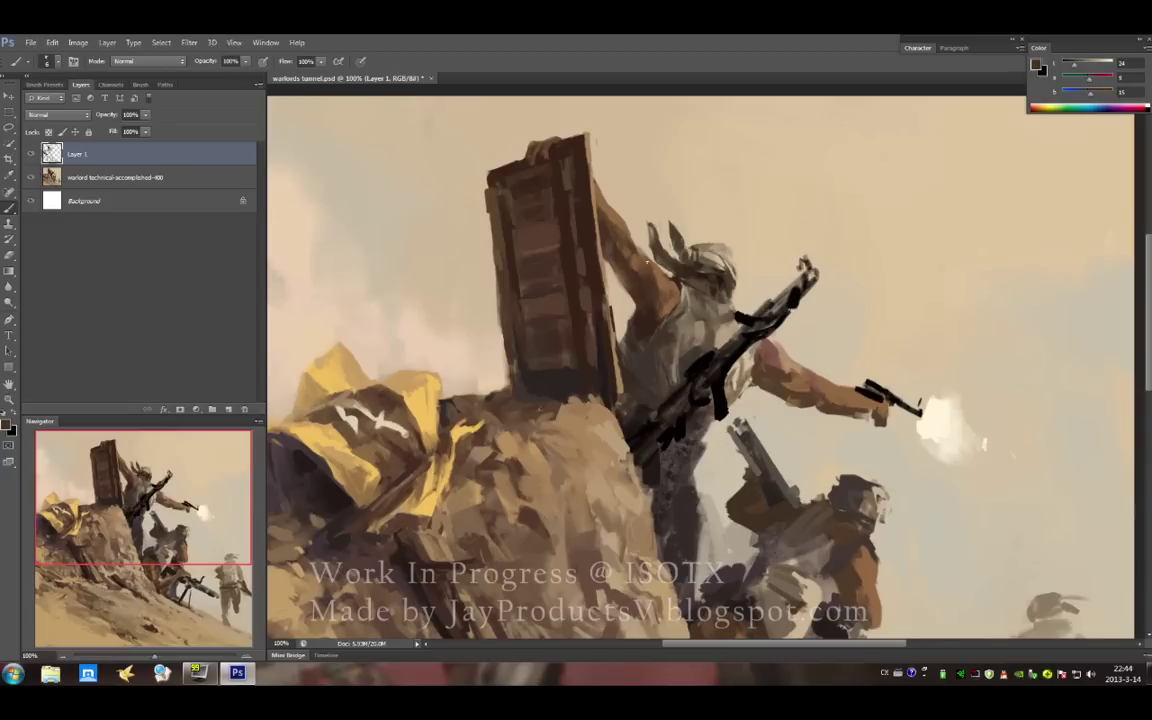
left_click(621, 222, "alt")
left_click(587, 128, "alt")
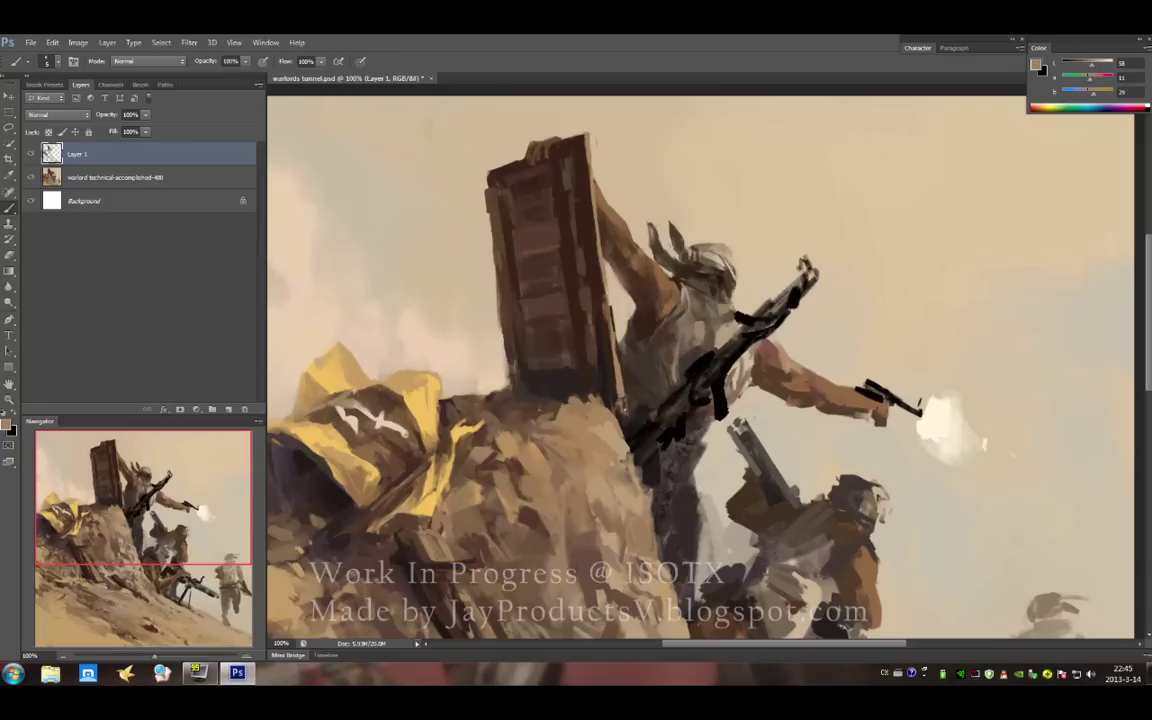
left_click(658, 410, "alt")
left_click(652, 354, "alt")
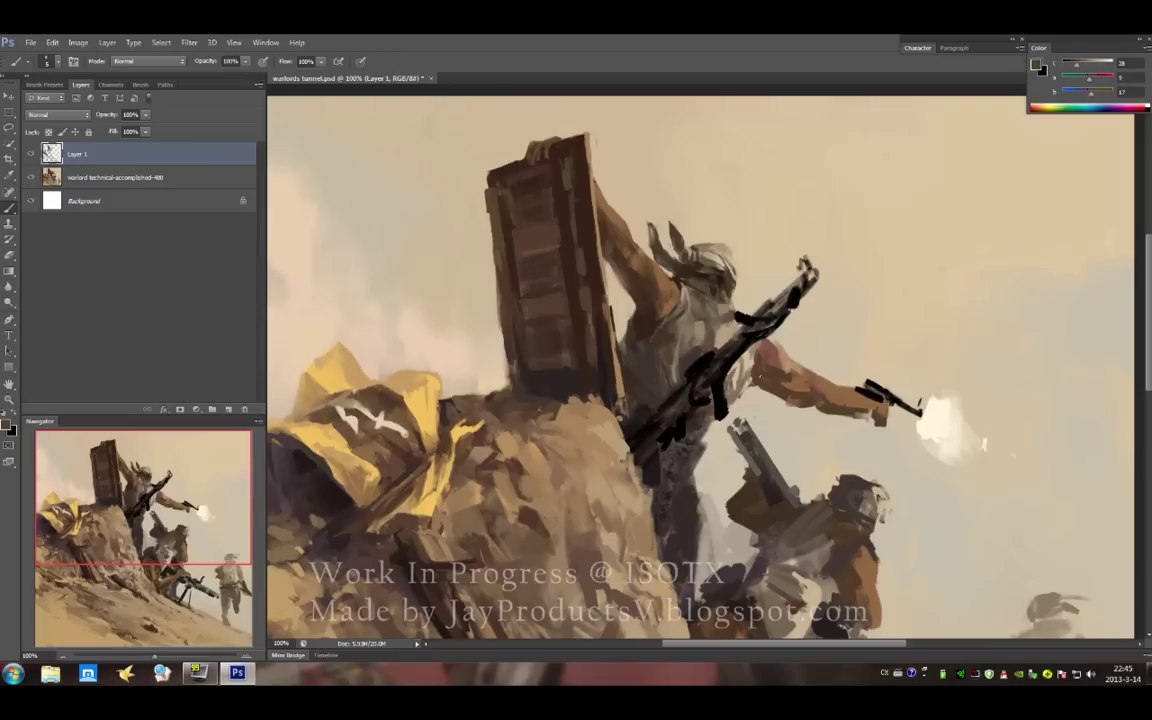
left_click(790, 373, "alt")
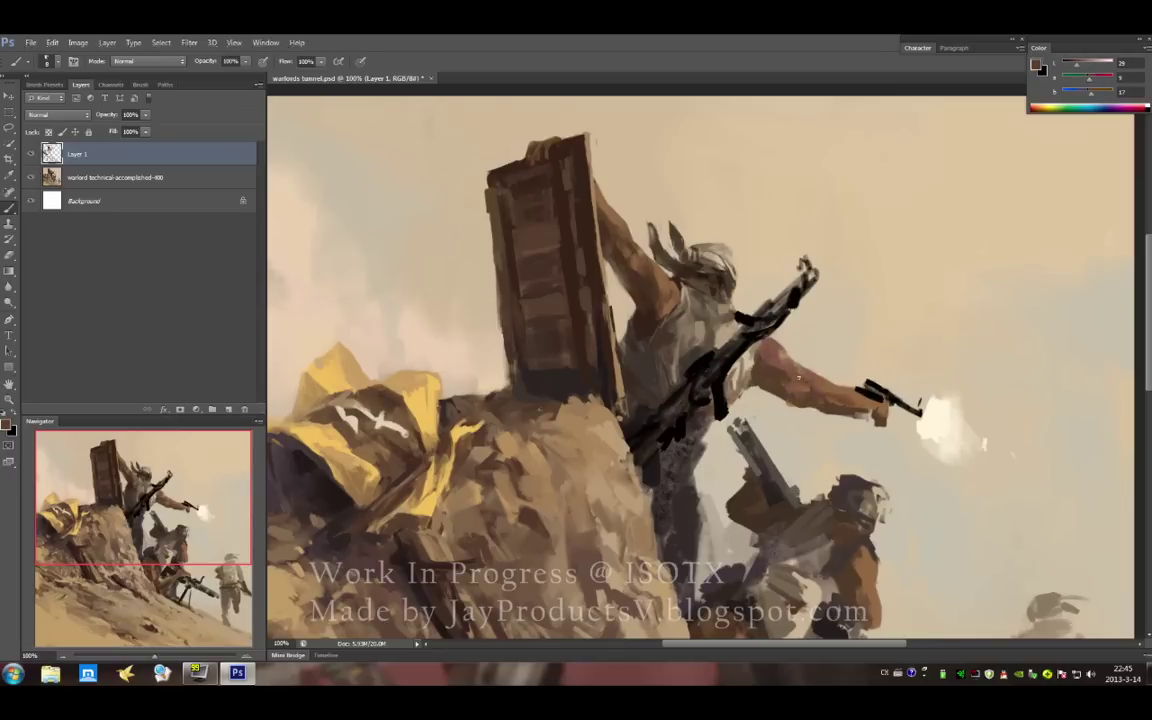
- Paint light skin strokes on the bandaged wrist and darken the forearm shading
left_click(756, 358, "alt")
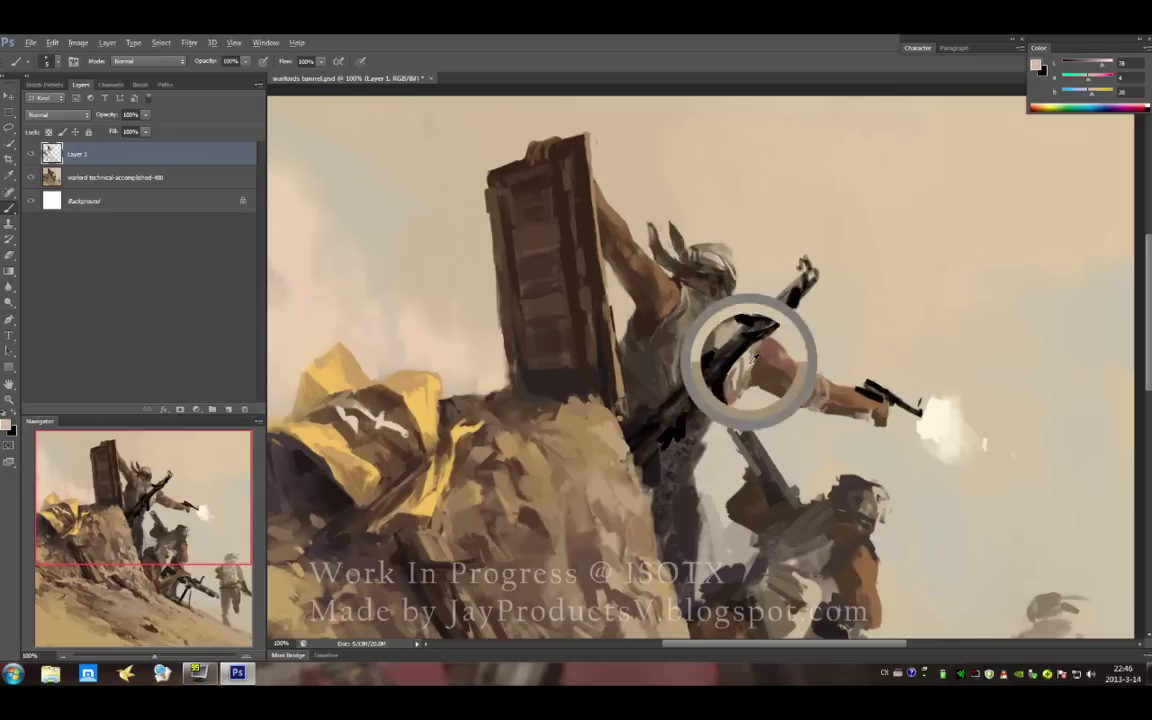
left_click(748, 350, "alt")
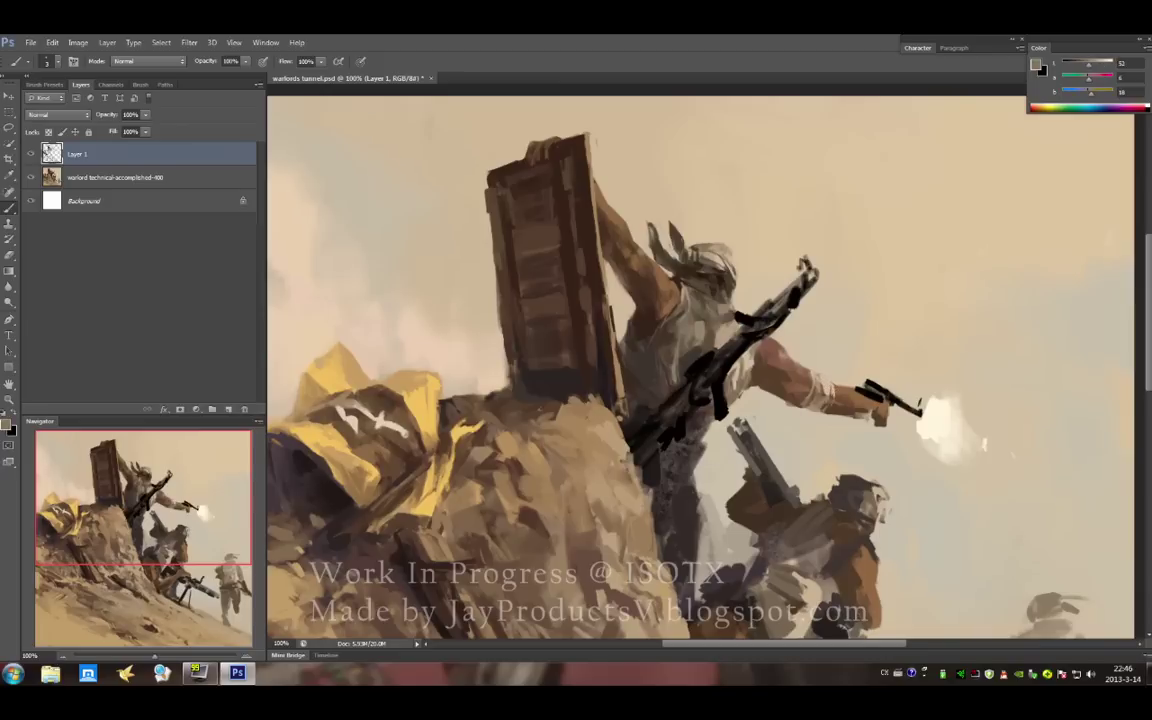
left_click_drag(829, 396, 831, 406)
left_click(805, 400, "alt")
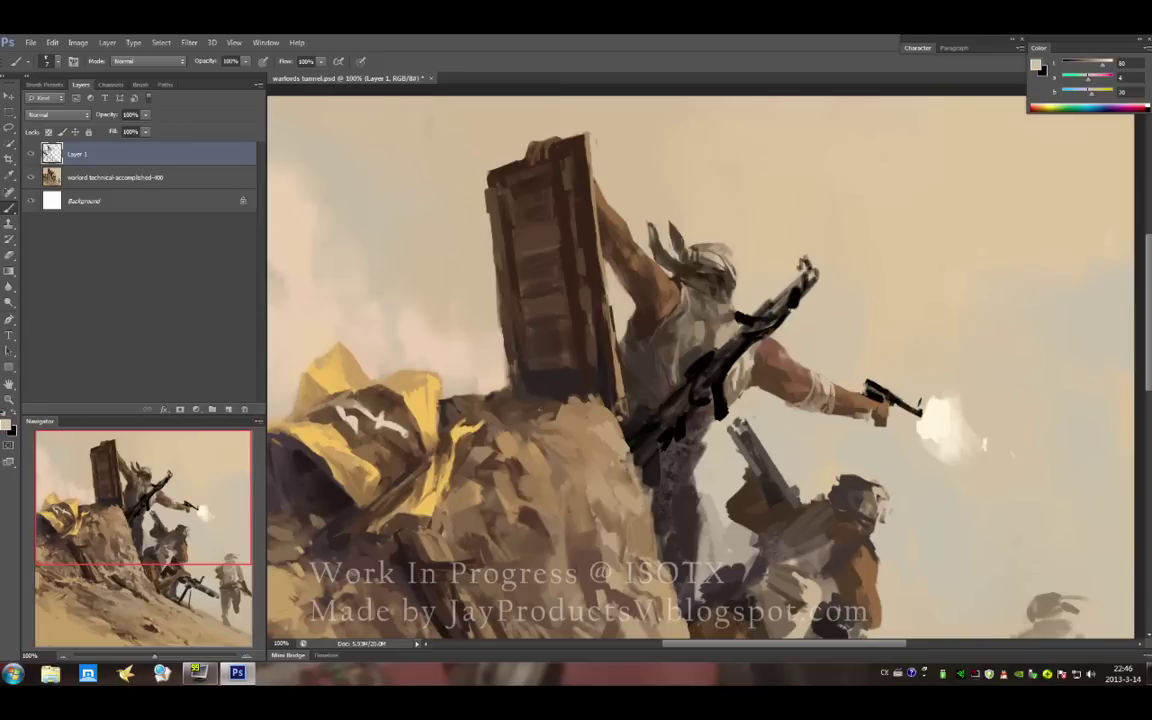
left_click(862, 400, "alt")
left_click(785, 366, "alt")
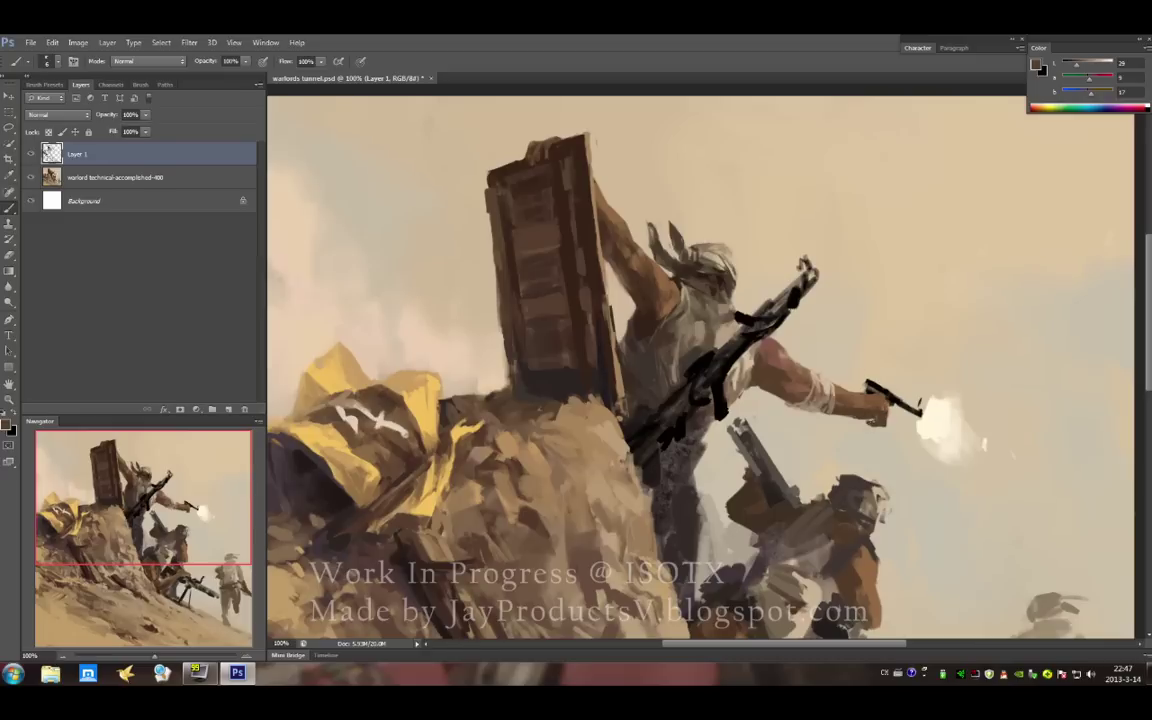
- Add small dark brown marks along the outstretched forearm
left_click(786, 349, "alt")
left_click(800, 362, "alt")
left_click_drag(770, 379, 790, 378)
left_click(773, 350, "alt")
left_click(780, 378, "alt")
- Sample browns, shadow tones and near-black from the pistol hand to refine it
left_click(868, 385, "alt")
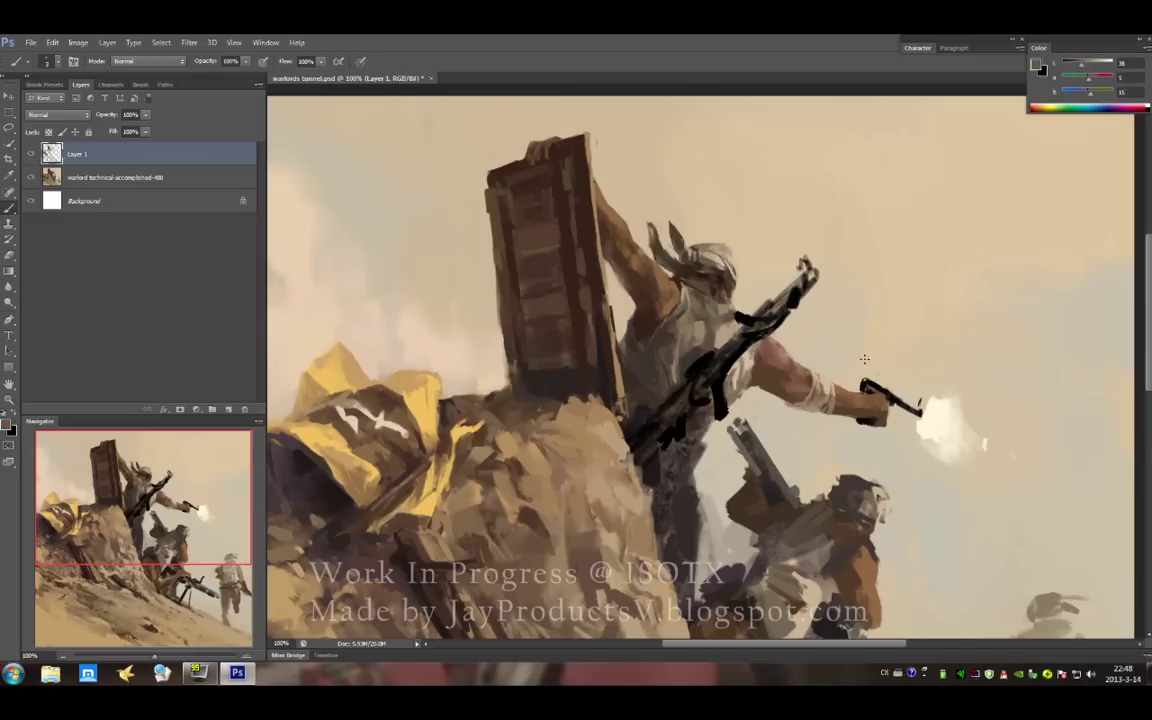
left_click(868, 386, "alt")
left_click(874, 386, "alt")
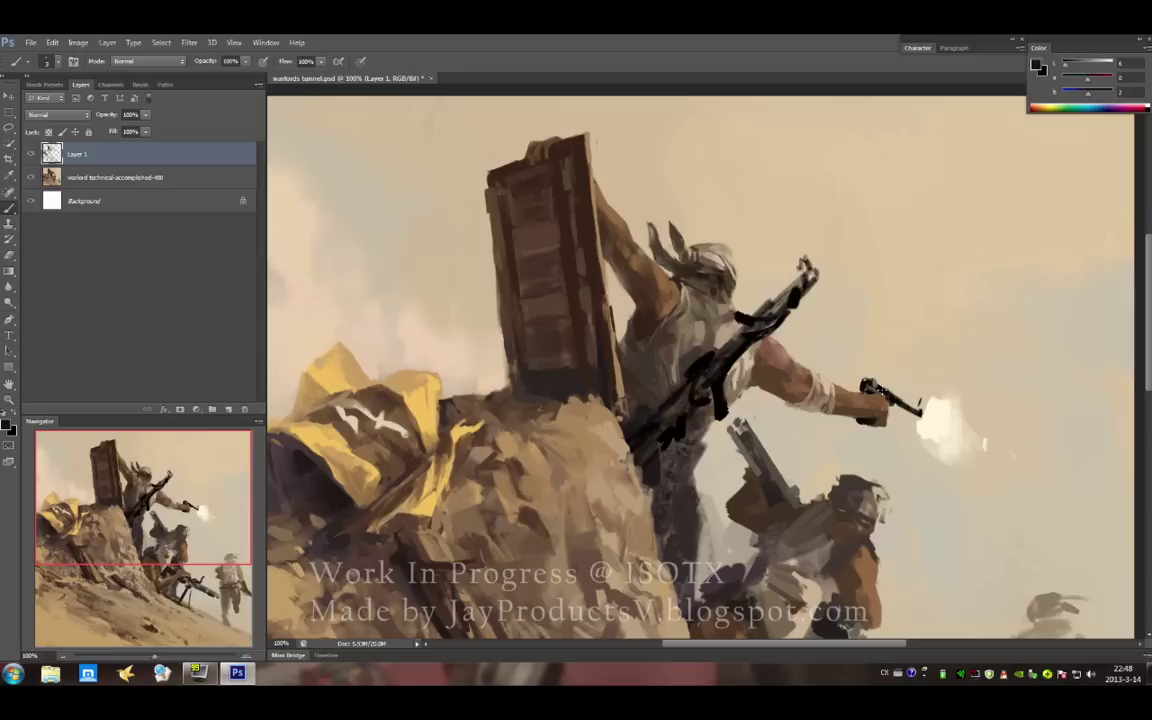
left_click(884, 401, "alt")
left_click(866, 403, "alt")
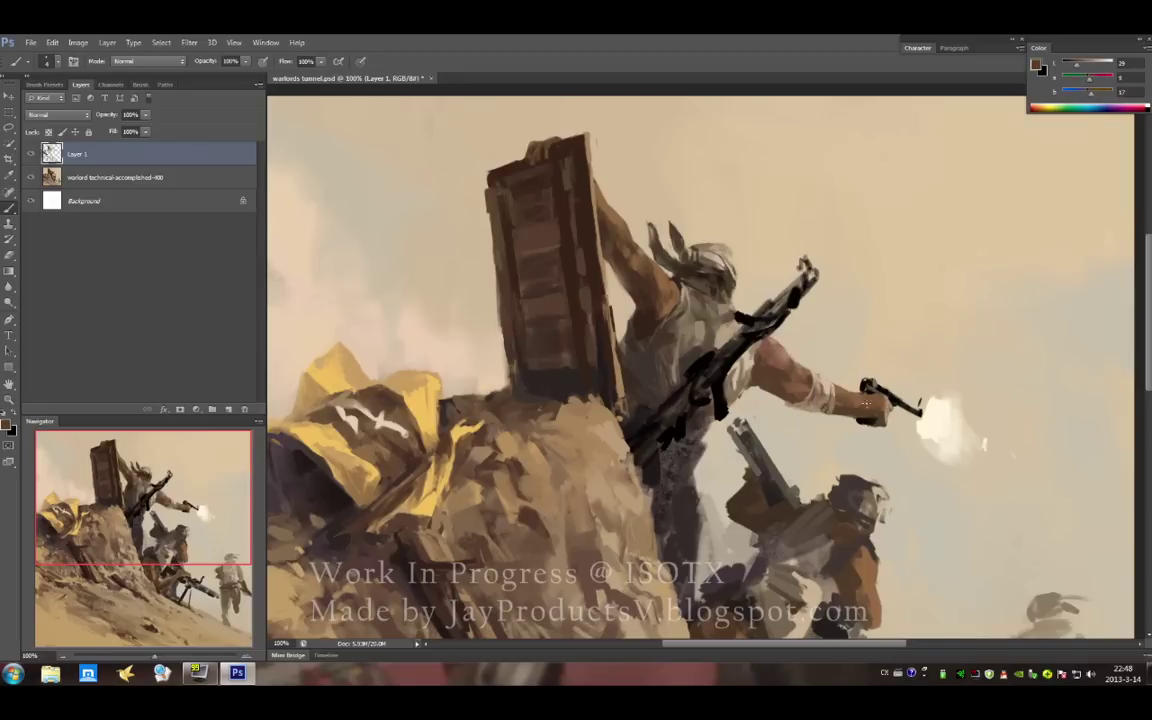
left_click(869, 409, "alt")
left_click(880, 381, "alt")
left_click(872, 388, "alt")
left_click(901, 396, "alt")
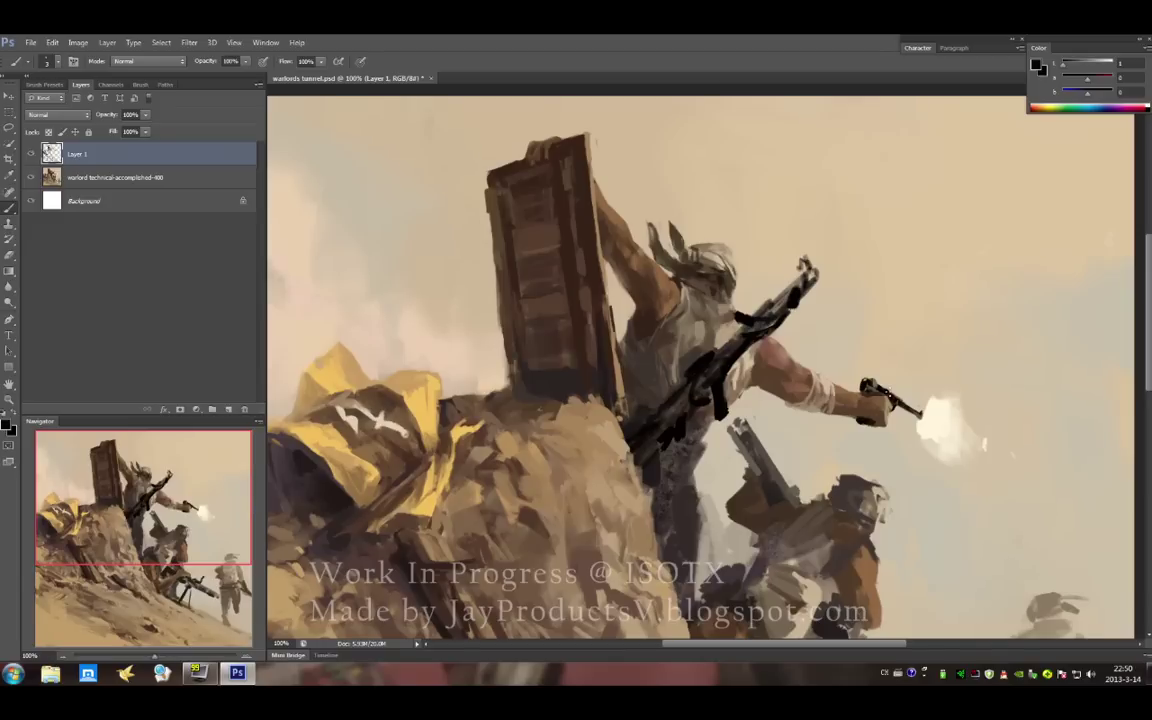
- Darken the rifleman's legs with near-black strokes using a larger brush
left_click(734, 345, "alt")
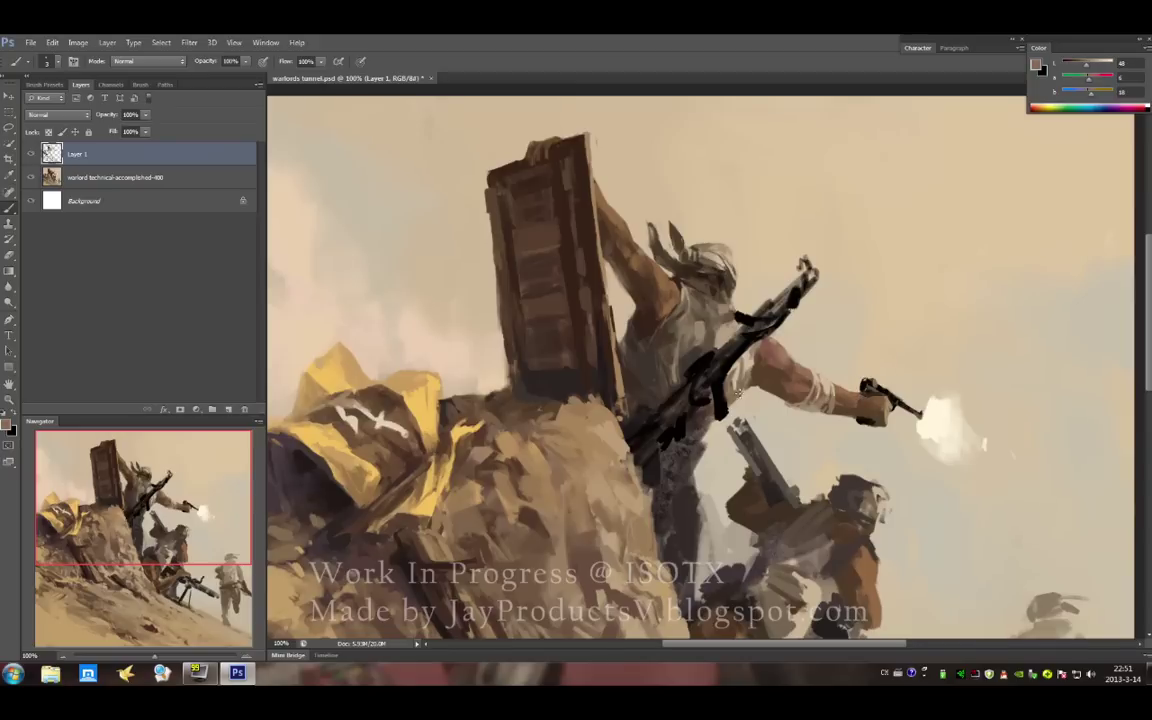
left_click(660, 355, "alt")
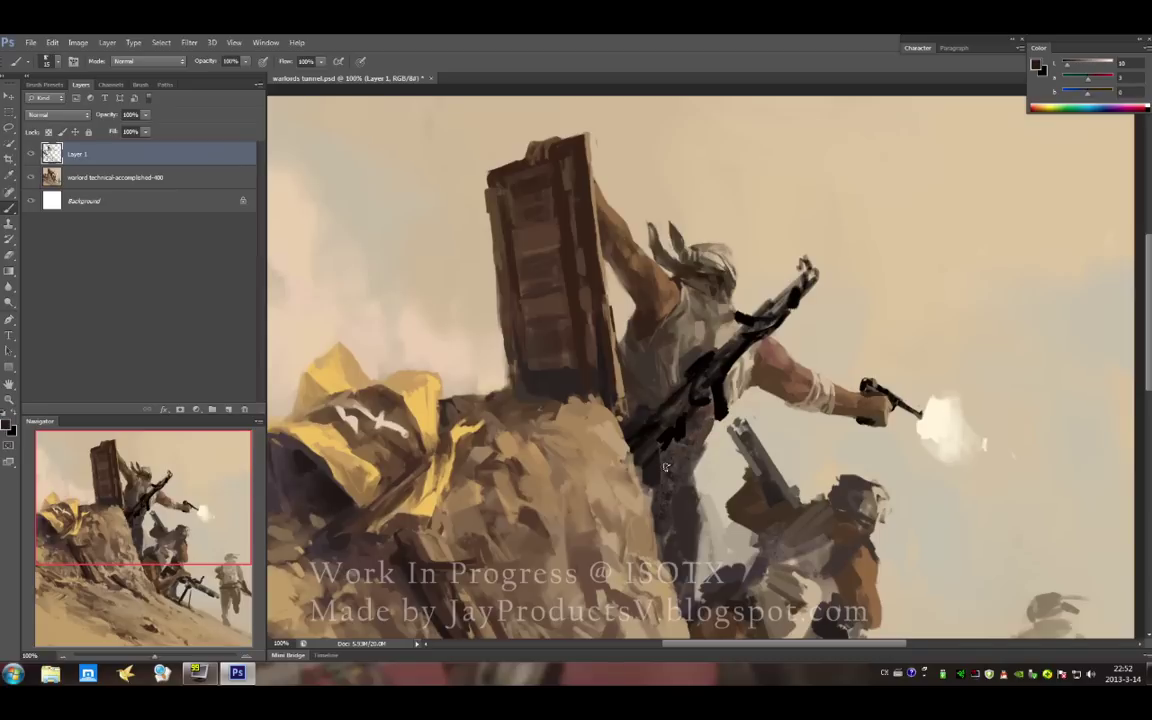
mouse_move(664, 467)
left_mouse_down()
mouse_move(670, 568)
mouse_move(622, 515)
mouse_move(627, 494)
left_mouse_up()
- Paint reddish-brown wood over the black rifle stock
left_click_drag(708, 490, 588, 410)
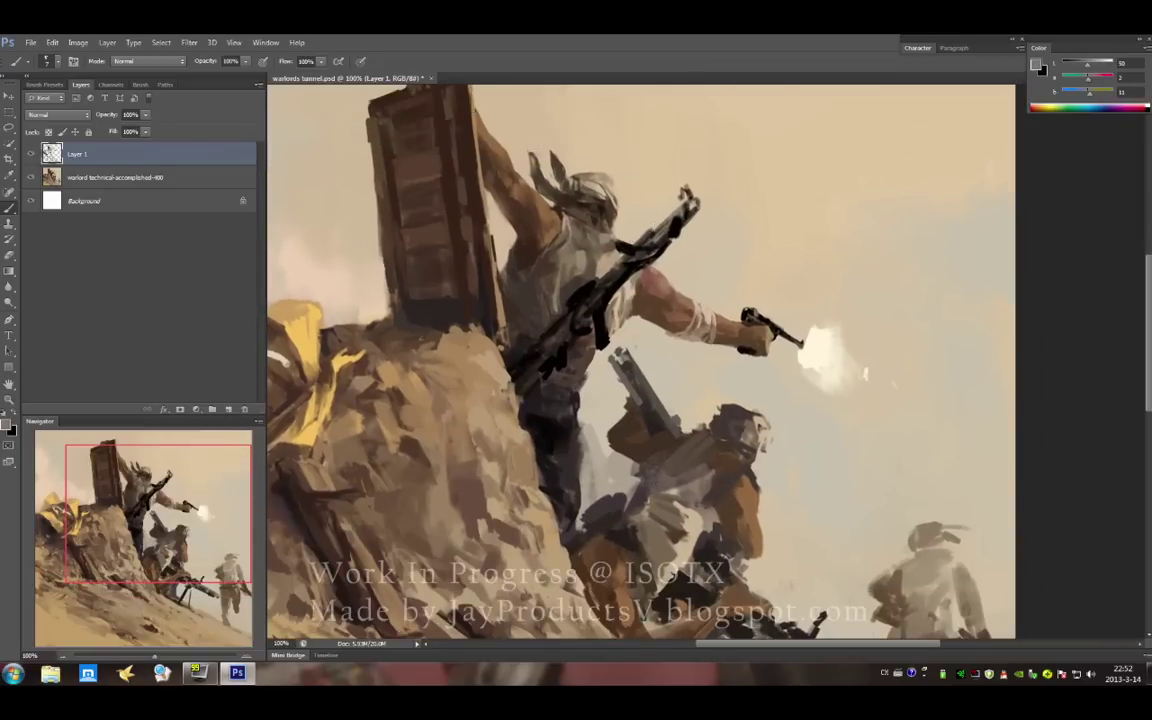
left_click(614, 305, "alt")
left_click(576, 290, "alt")
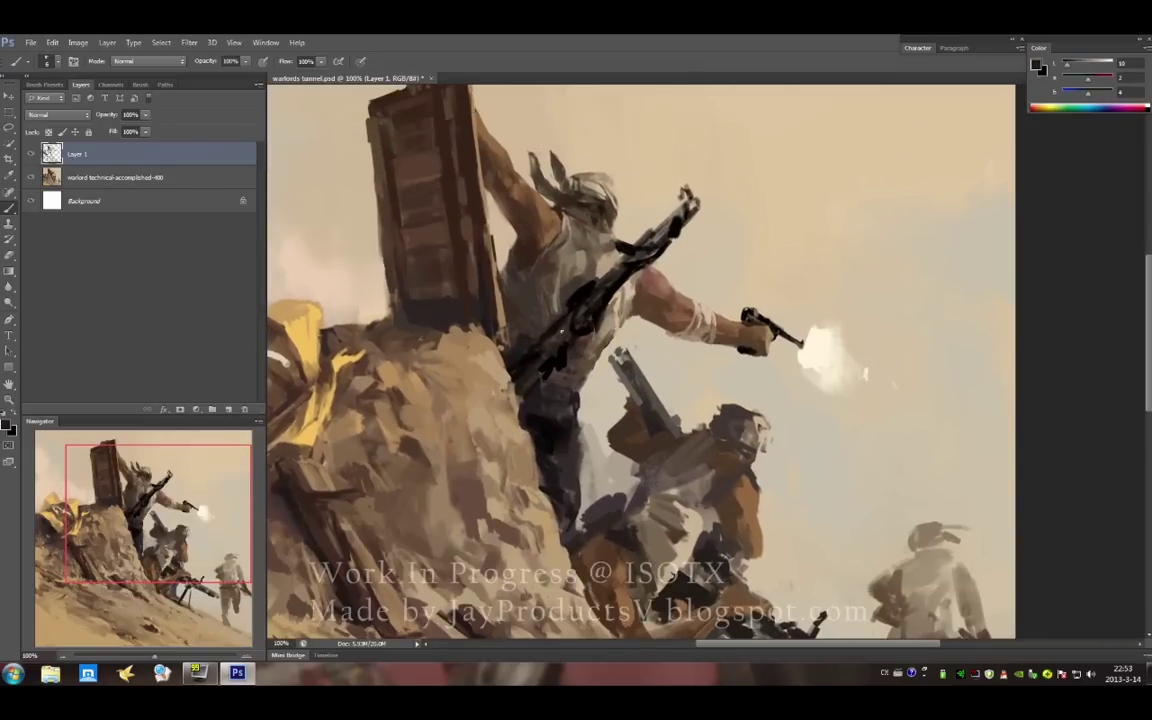
left_click(536, 254, "alt")
left_click_drag(575, 310, 624, 268)
- Darken the rifle stock and torso, then trim the rifle tip with sky beige
left_click(598, 284, "alt")
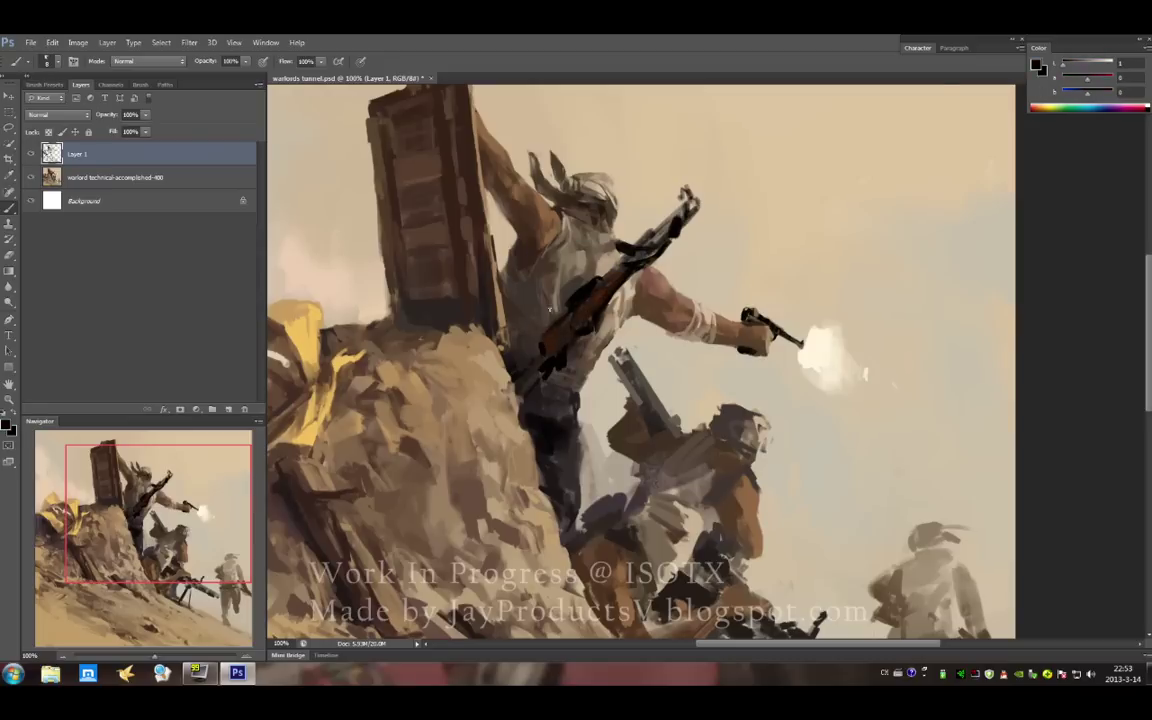
left_click(488, 313, "alt")
left_click_drag(533, 357, 590, 282)
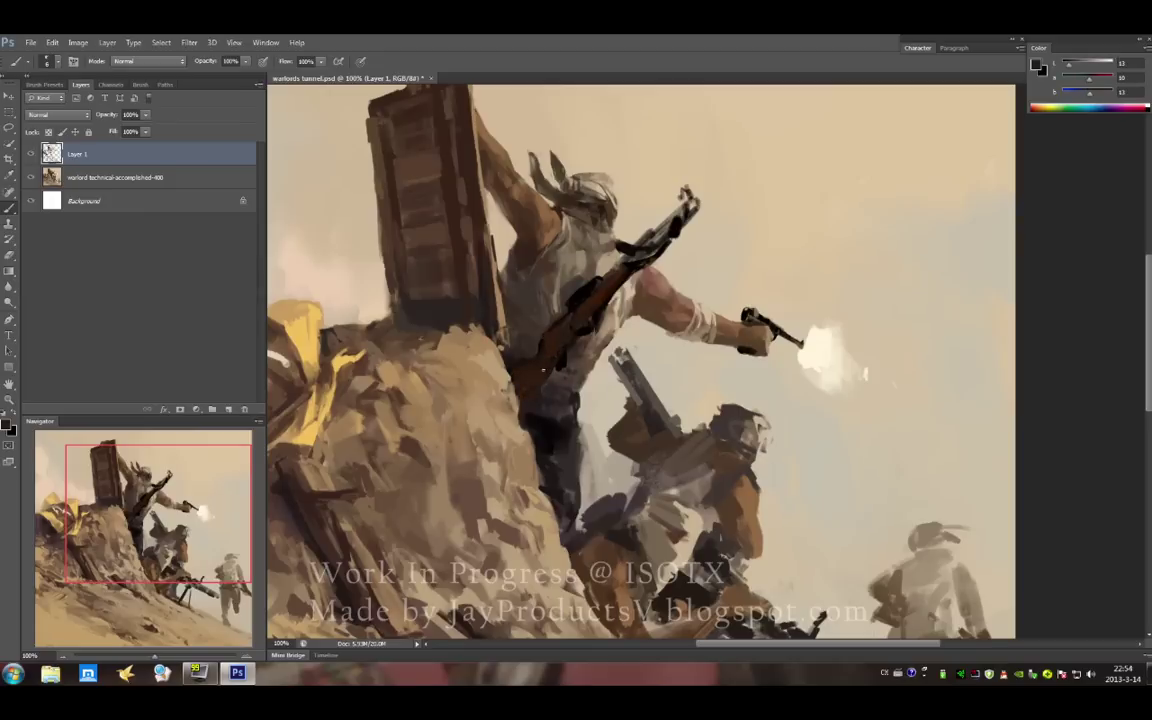
left_click(666, 242, "alt")
mouse_move(666, 242)
left_mouse_down()
mouse_move(669, 195)
mouse_move(666, 213)
left_mouse_up()
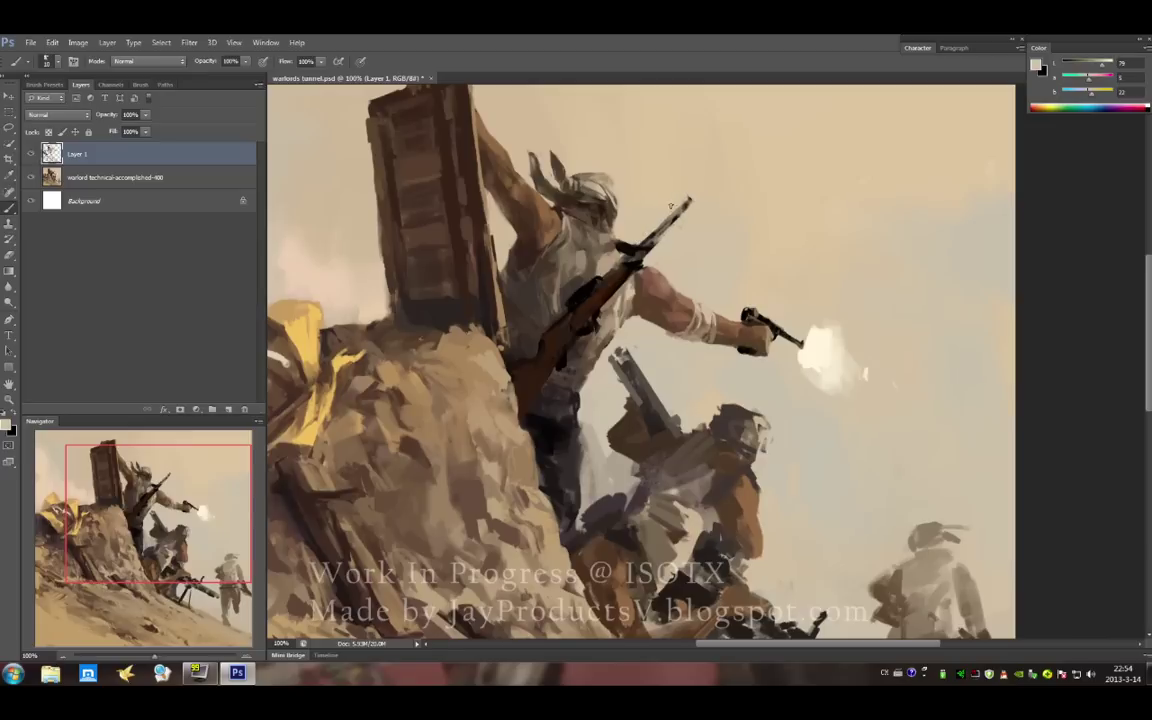
- Add light and dark marks on the stock and extend the near-black barrel tip
left_click(574, 283, "alt")
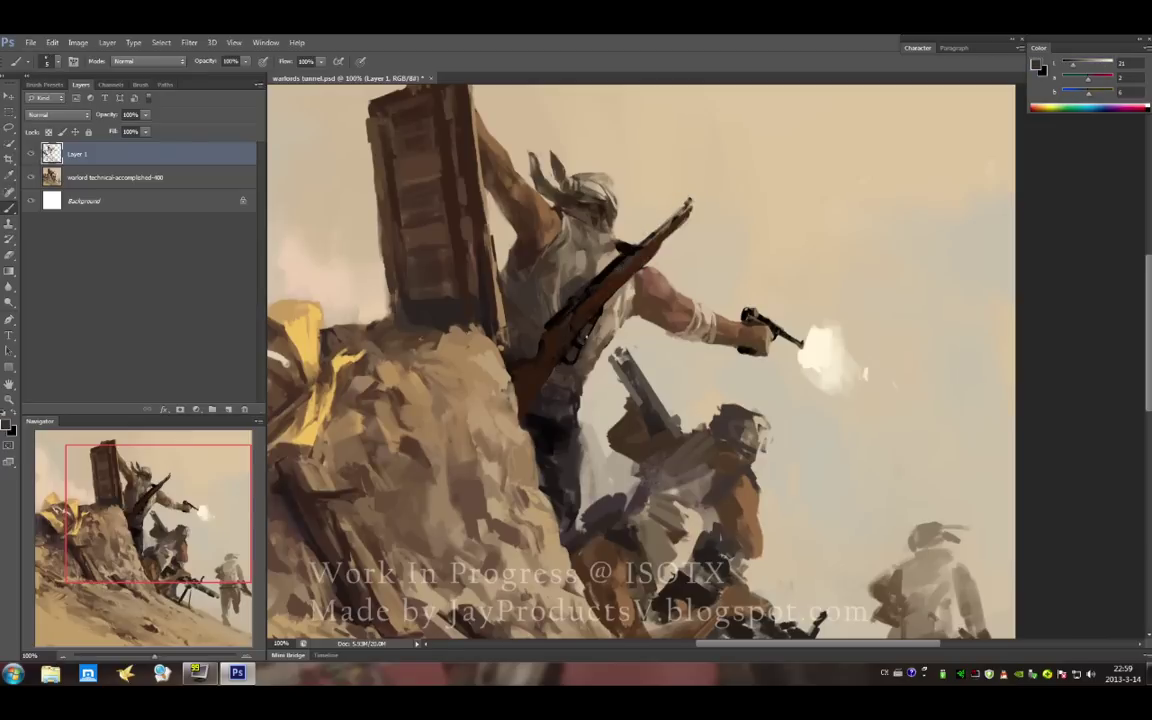
left_click_drag(571, 317, 596, 315)
left_click(609, 278, "alt")
left_click(590, 205, "alt")
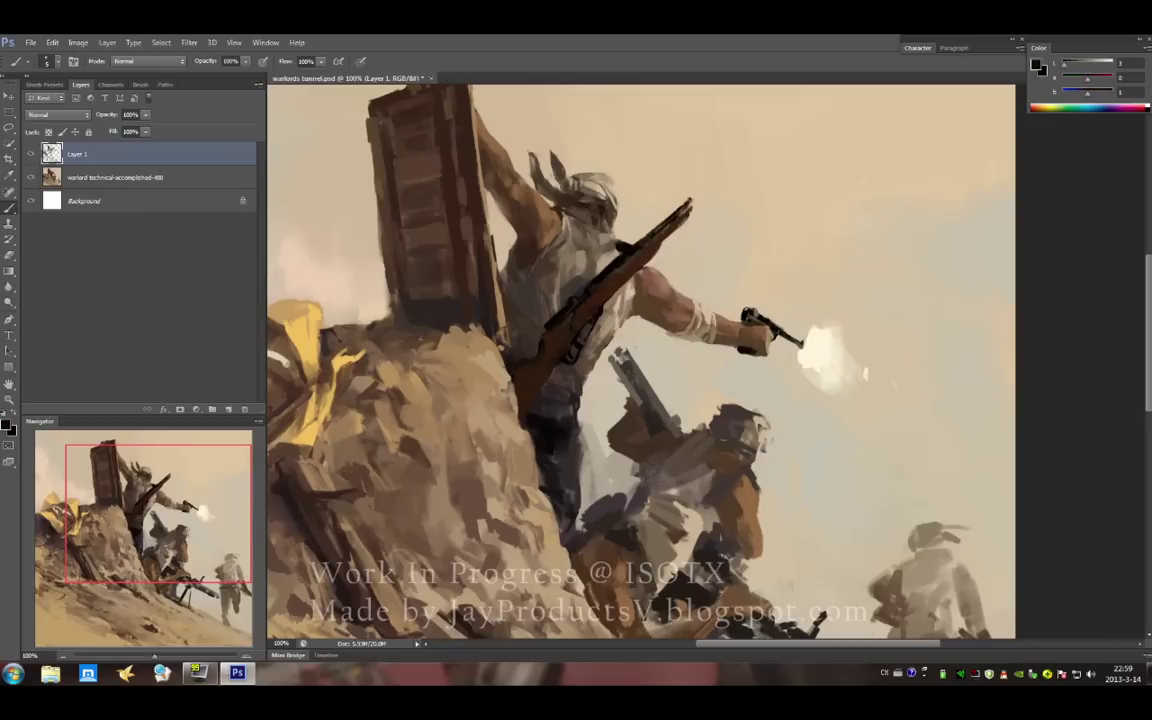
left_click_drag(695, 198, 707, 187)
- Resample browns and near-black, then darken the fighter's upper arm
left_click(555, 343, "alt")
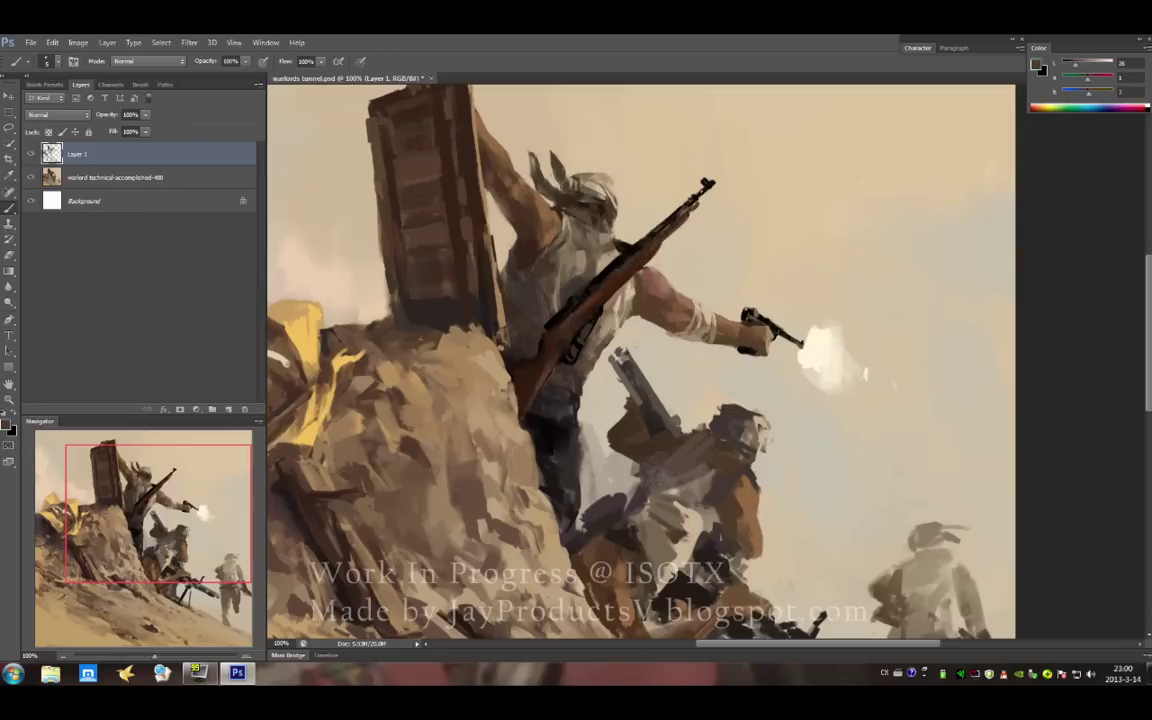
left_click(628, 182, "alt")
left_click(605, 252, "alt")
left_click(570, 300, "alt")
left_click(645, 255, "alt")
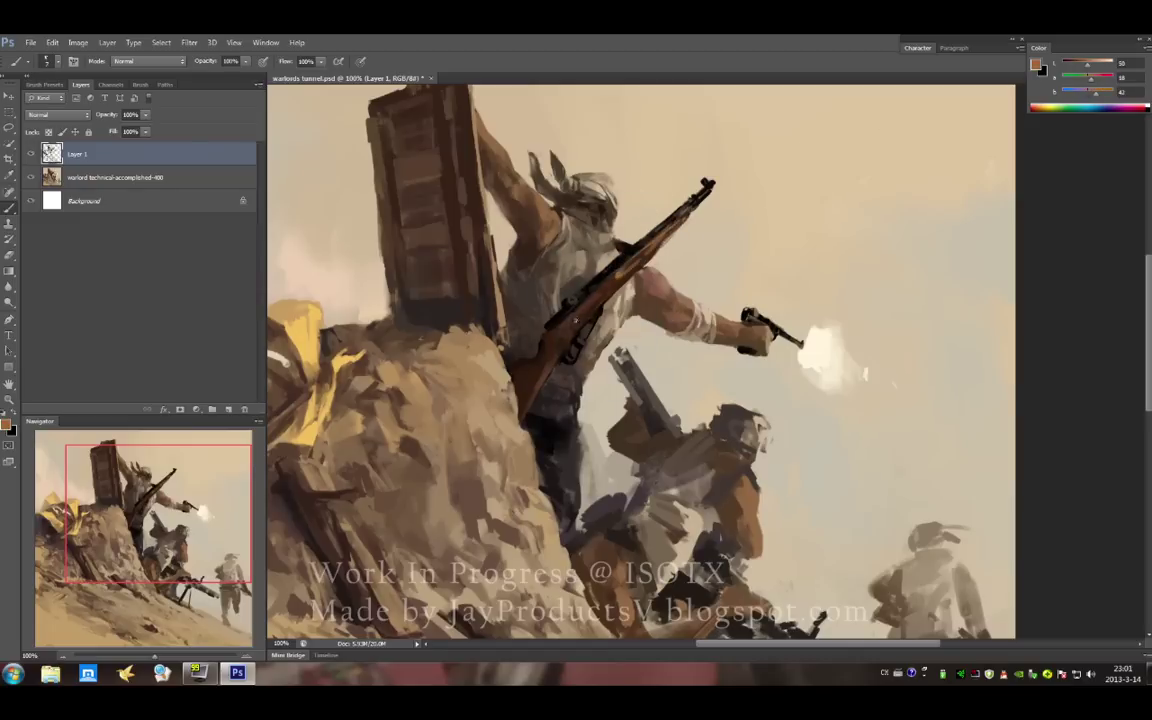
left_click(605, 283, "alt")
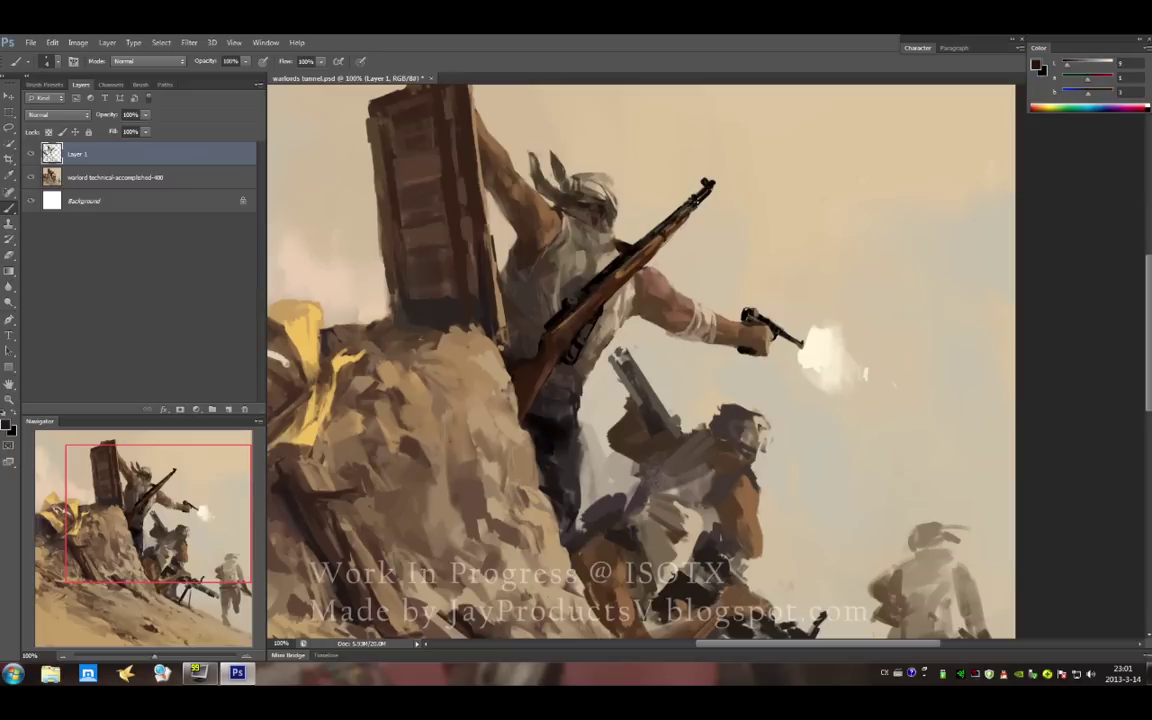
left_click(470, 326, "alt")
left_click(471, 229, "alt")
left_click_drag(590, 284, 682, 326)
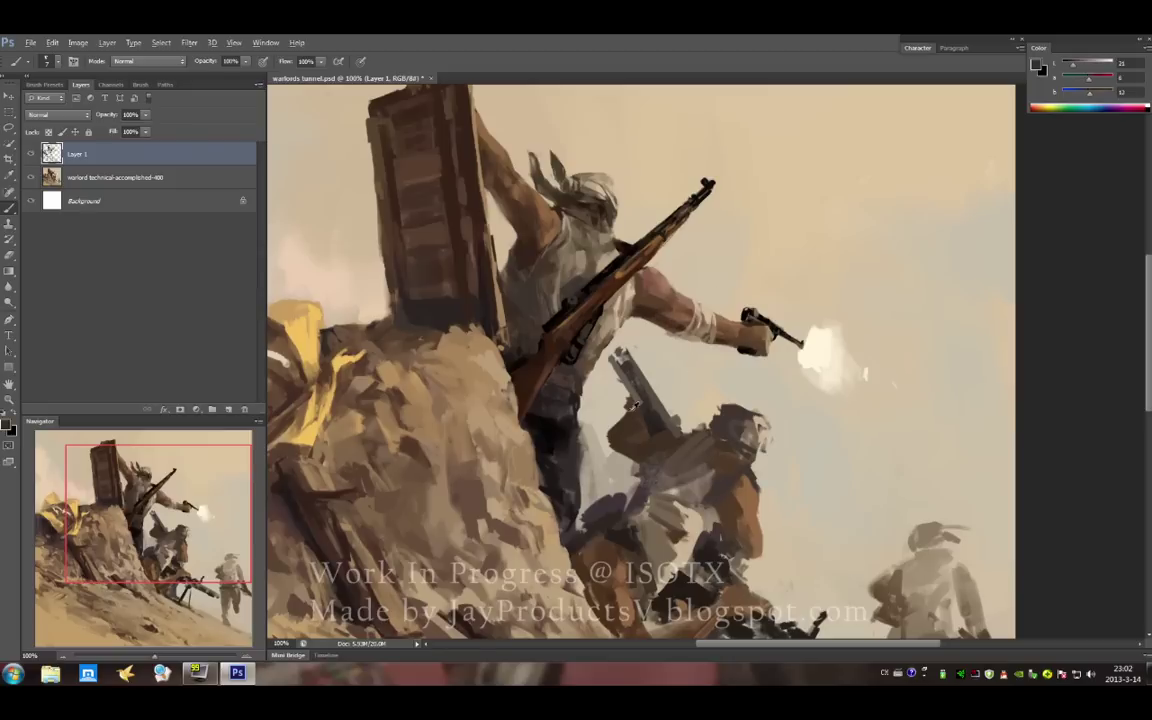
- Deepen the gunner's torso shadows and define the raised gun with near-black strokes
left_click(562, 368, "alt")
left_click(567, 396, "alt")
left_click(641, 397, "alt")
left_click_drag(555, 330, 580, 368)
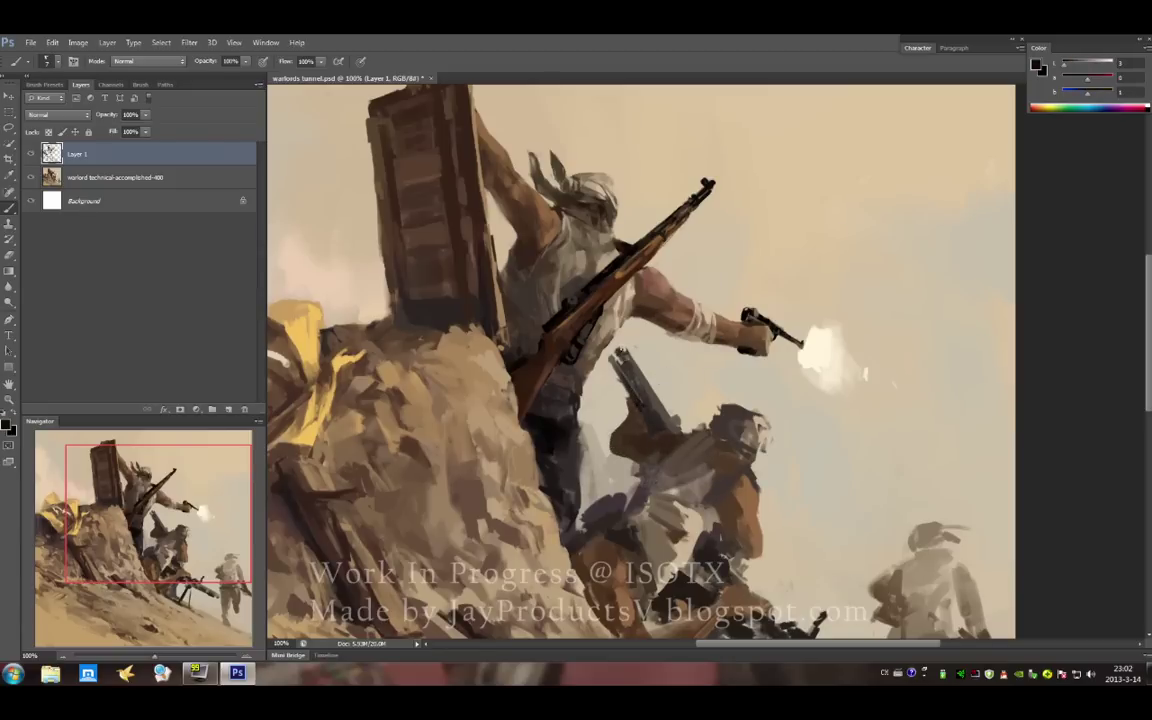
left_click_drag(555, 312, 595, 380)
mouse_move(568, 333)
left_mouse_down()
mouse_move(595, 383)
mouse_move(617, 390)
left_mouse_up()
- Paint dark shadow left of the kneeling gunner and lighten his shirt
left_click(550, 327, "alt")
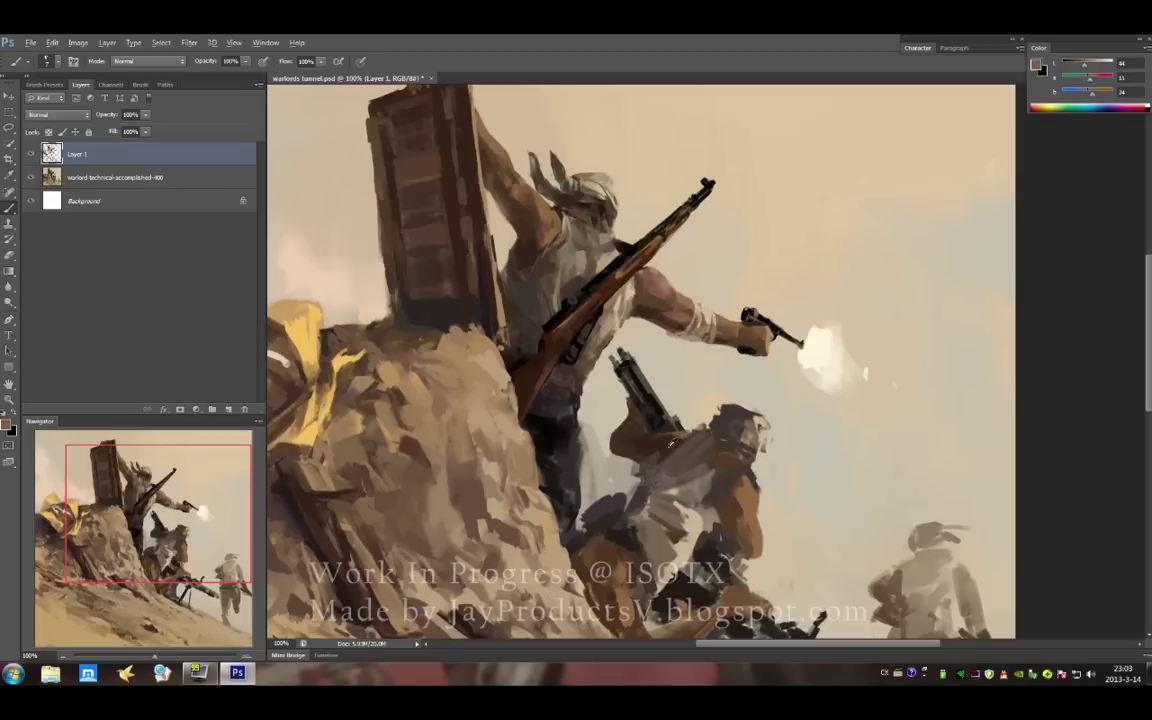
left_click(643, 473, "alt")
mouse_move(570, 446)
left_mouse_down()
mouse_move(543, 456)
mouse_move(582, 462)
left_mouse_up()
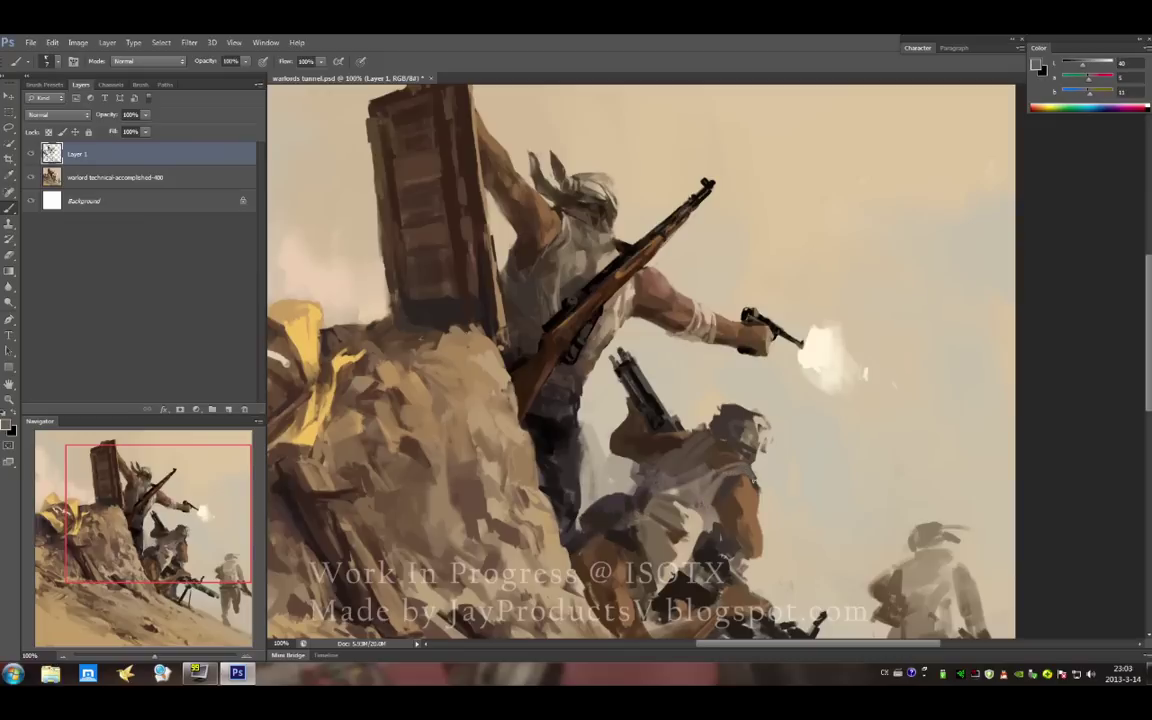
left_click(617, 467, "alt")
left_click_drag(660, 485, 675, 428)
- Sample mid and dark browns from the kneeling gunner's body
left_click(718, 467, "alt")
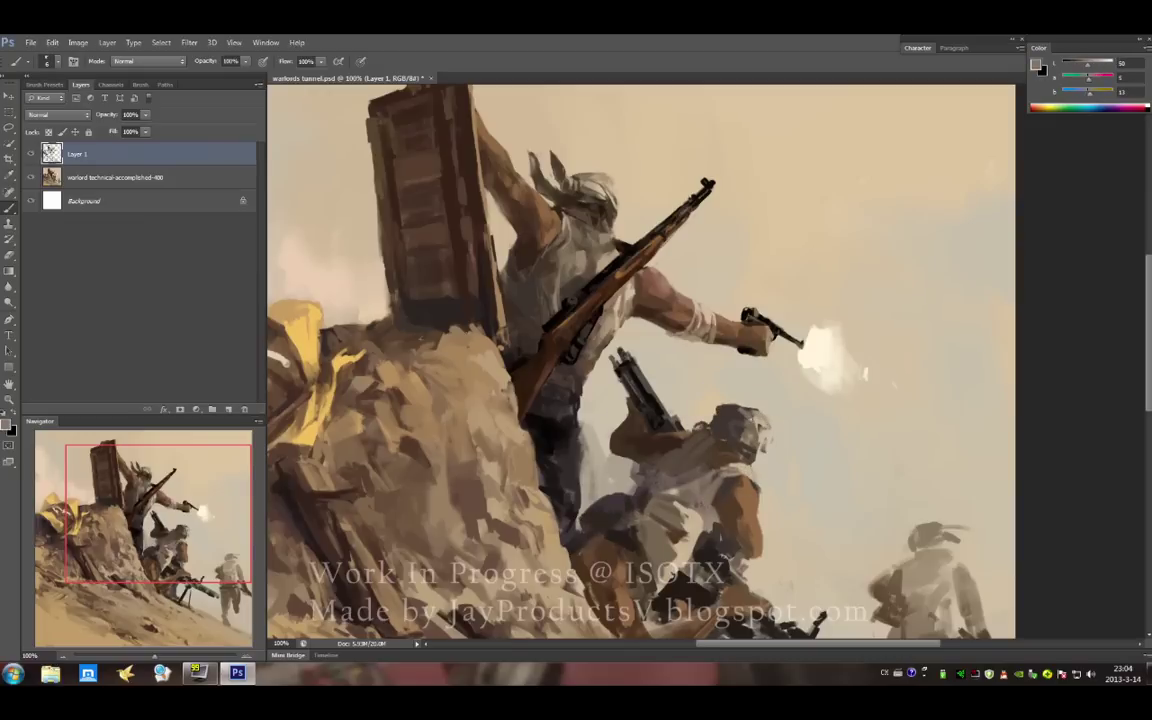
left_click(675, 410, "alt")
left_click(684, 401, "alt")
left_click(697, 369, "alt")
left_click(692, 398, "alt")
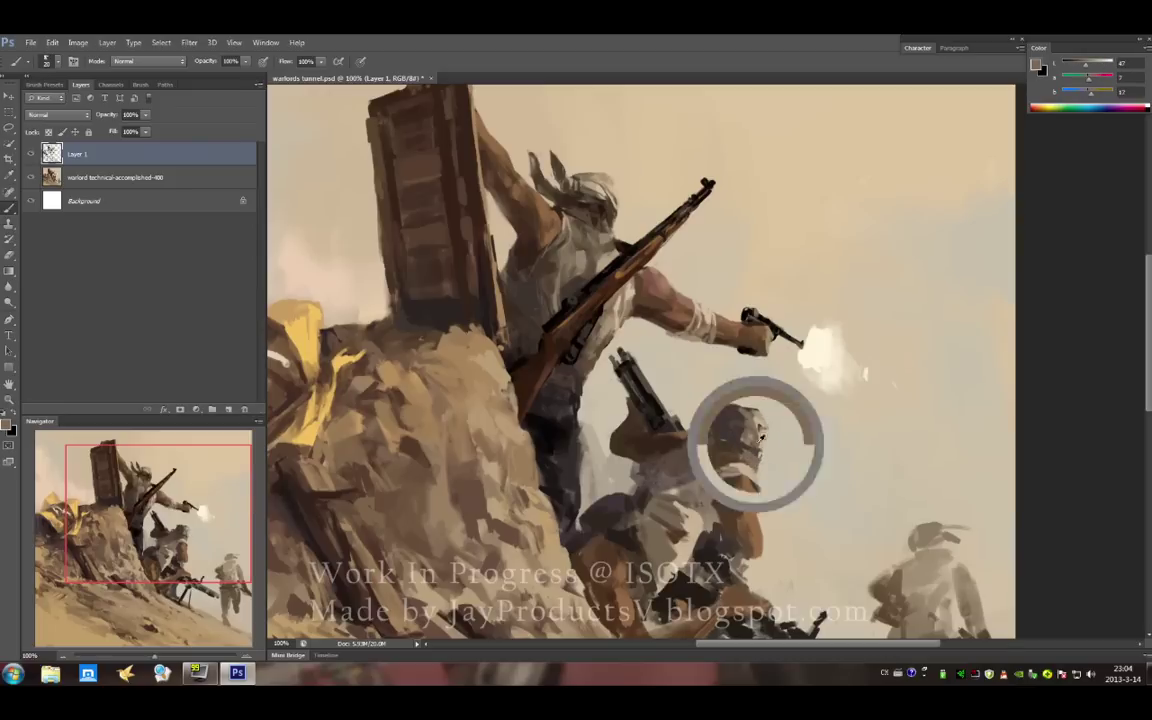
left_click(685, 391, "alt")
left_click(662, 392, "alt")
left_click(718, 425, "alt")
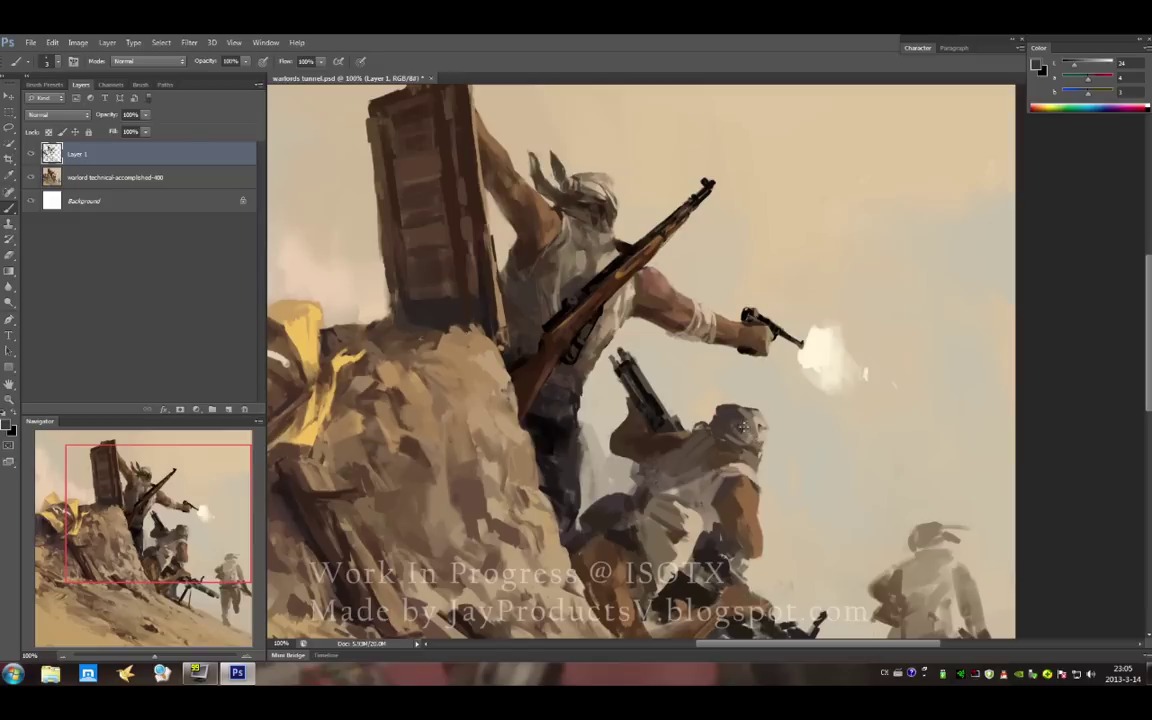
- Sample tan, mid brown and near-black tones around the gunner's hip
left_click(680, 395, "alt")
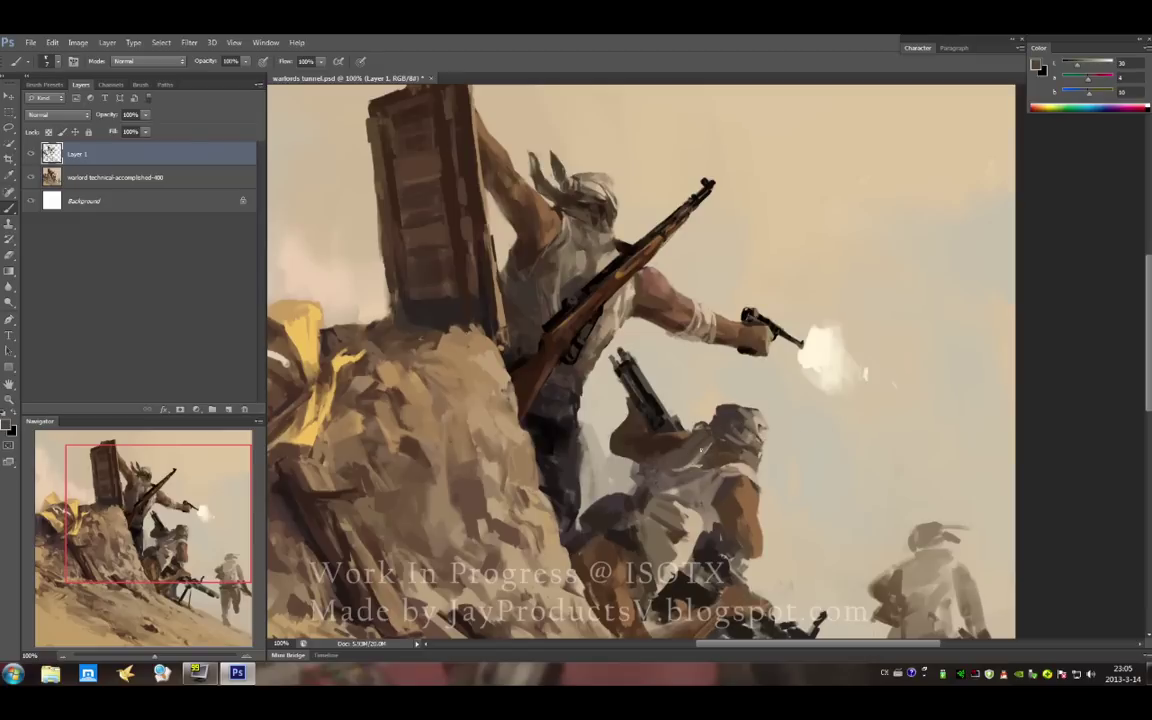
left_click(748, 516, "alt")
left_click(658, 468, "alt")
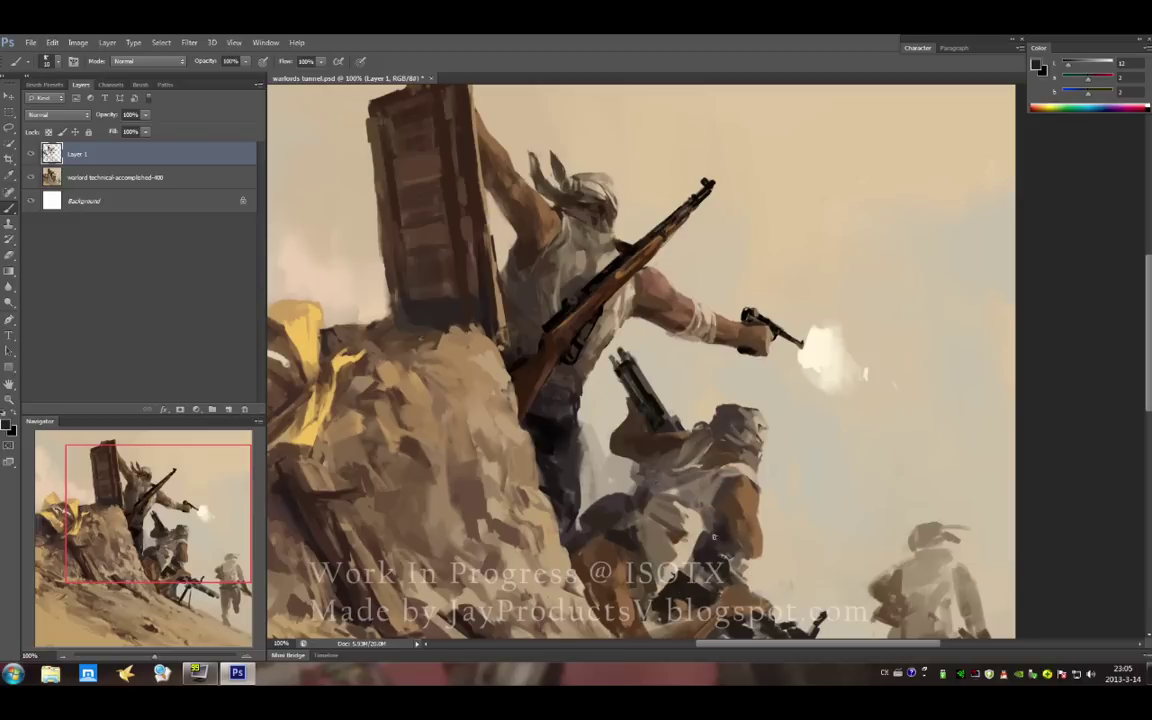
left_click(750, 539, "alt")
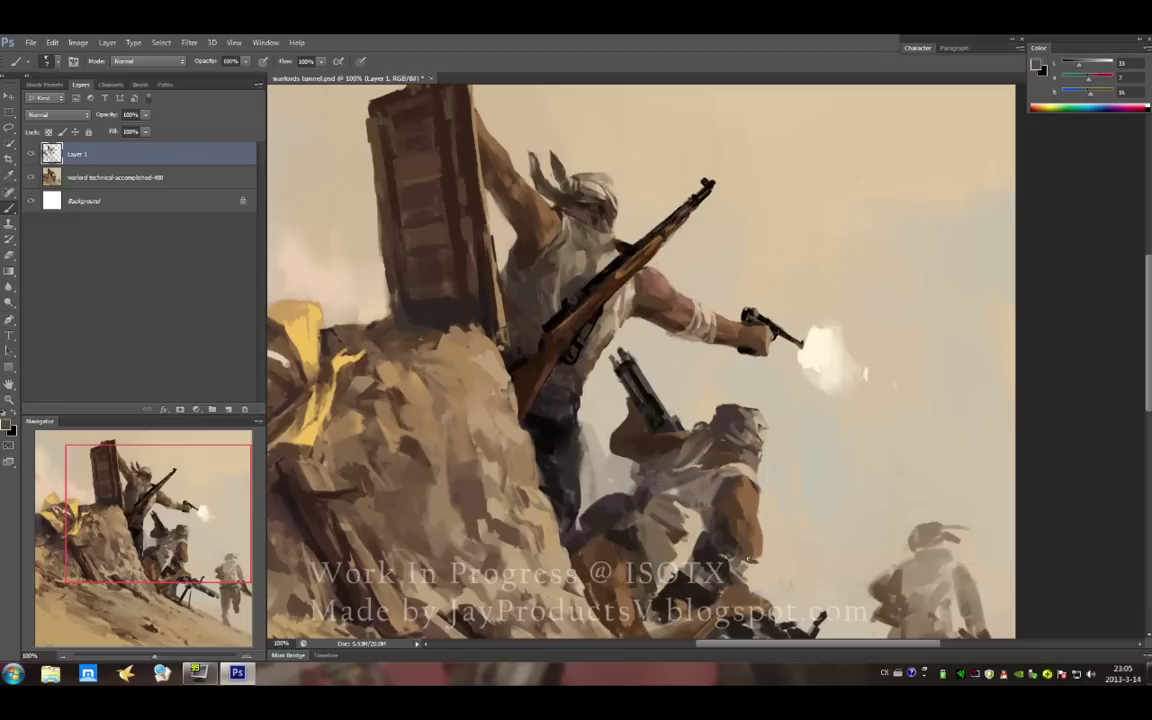
left_click(675, 473, "alt")
scroll(679, 440, "down", 3)
- Add thin dark strokes by the raised gun and deepen the shadow beside the figure
left_click(628, 245, "alt")
mouse_move(606, 240)
left_mouse_down()
mouse_move(606, 280)
mouse_move(612, 270)
left_mouse_up()
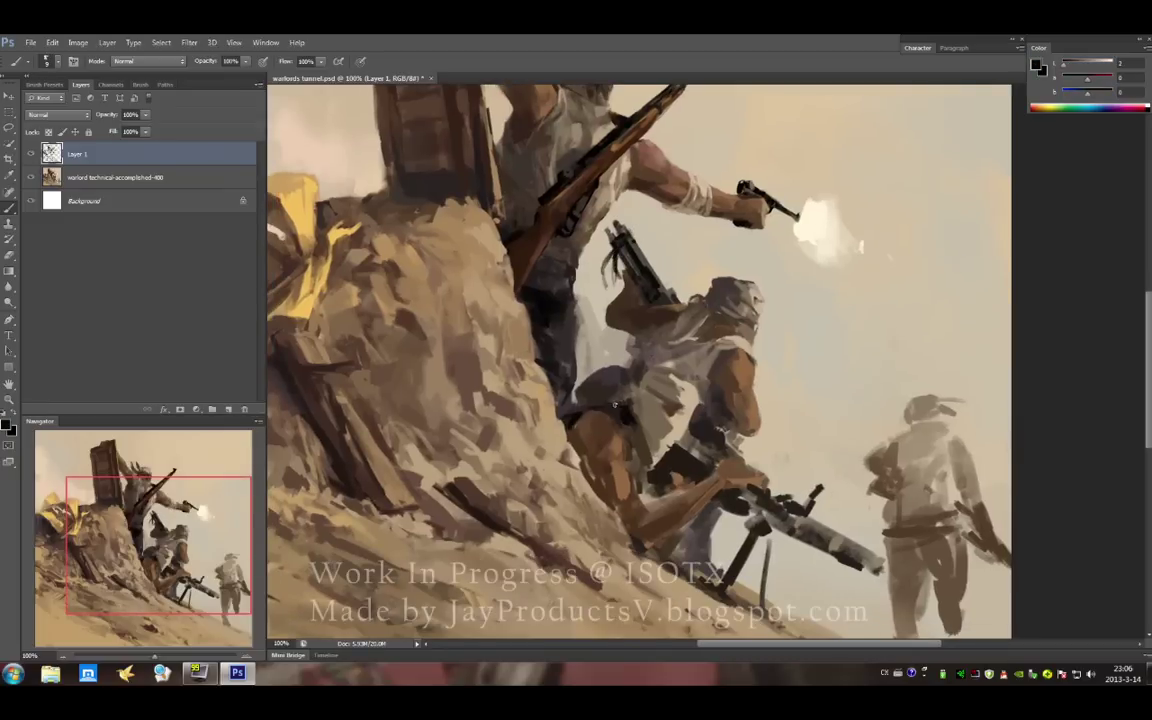
left_click_drag(558, 362, 574, 416)
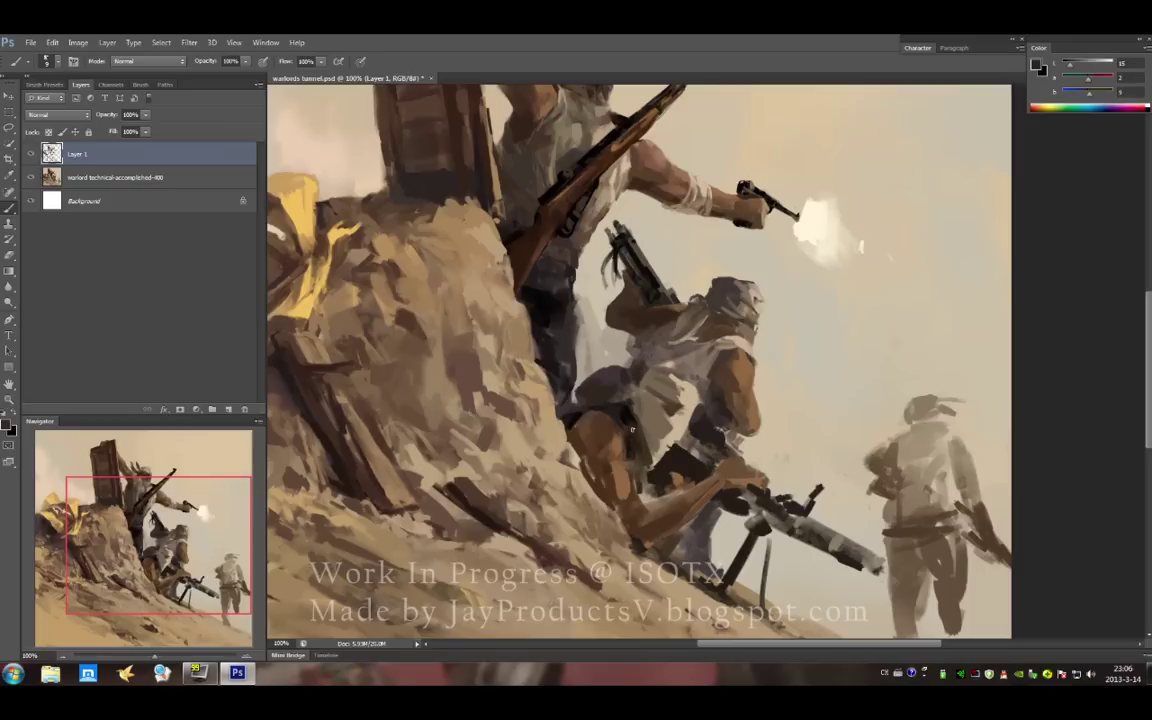
left_click(565, 378, "alt")
left_click_drag(528, 380, 530, 410)
- Paint dark brown marks on the crouching gunner's leg
left_click(594, 408, "alt")
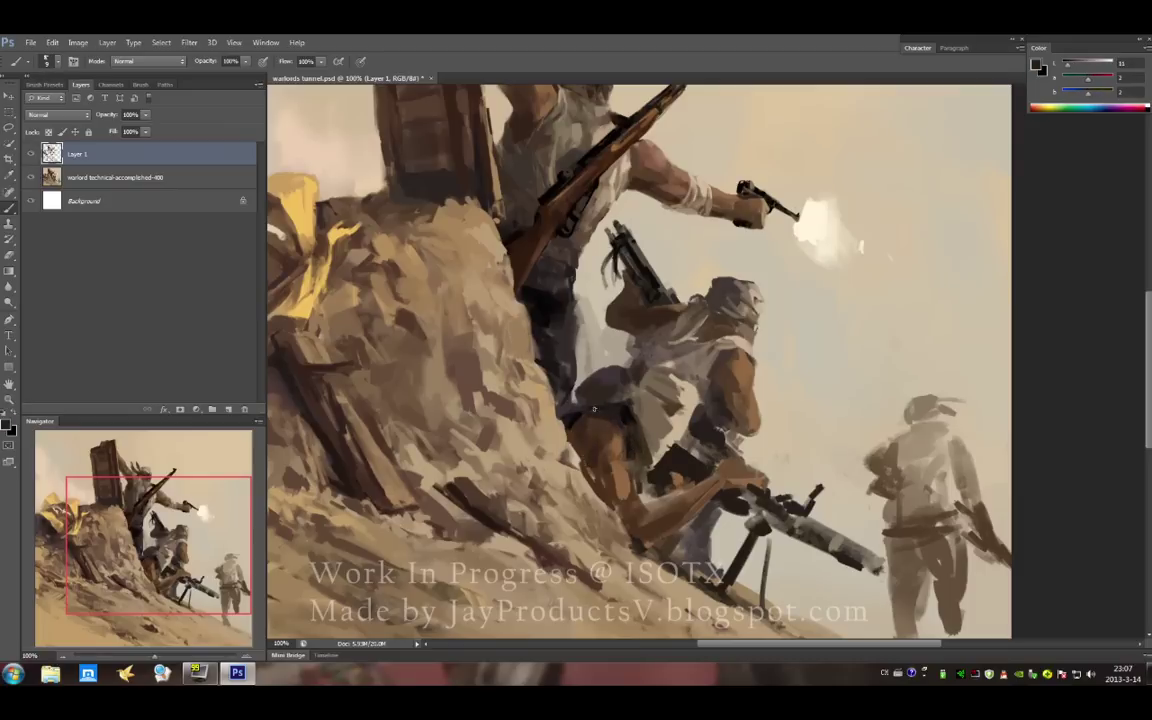
left_click(558, 400, "alt")
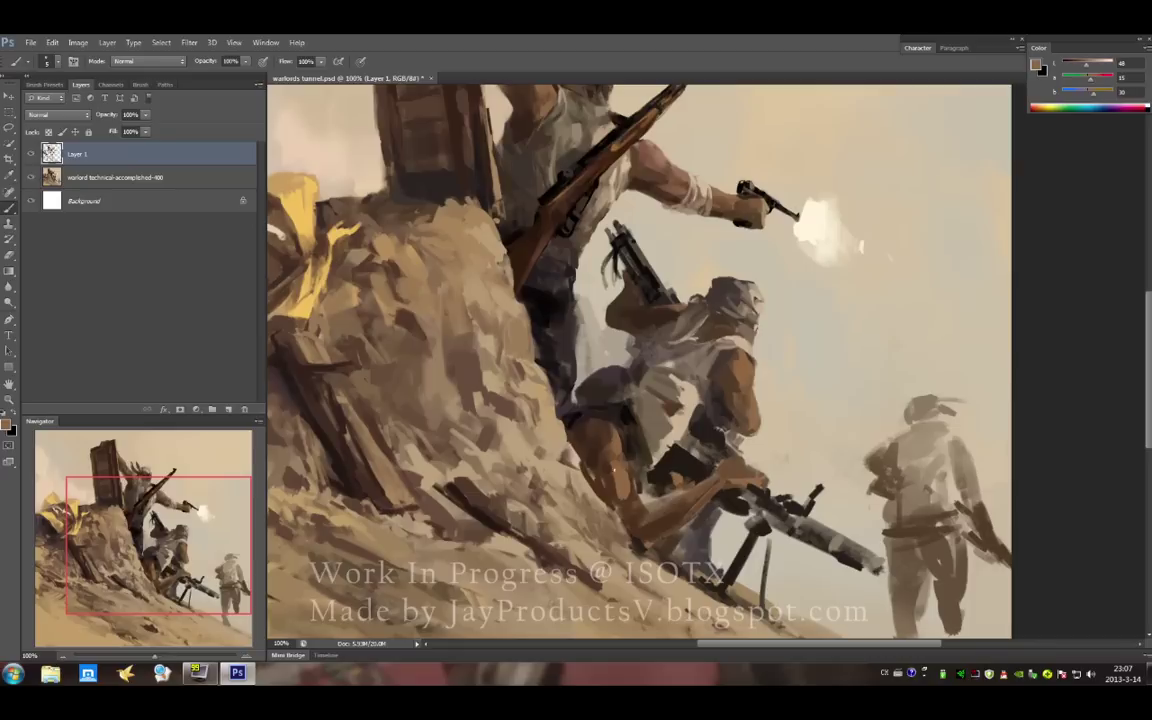
left_click(545, 430, "alt")
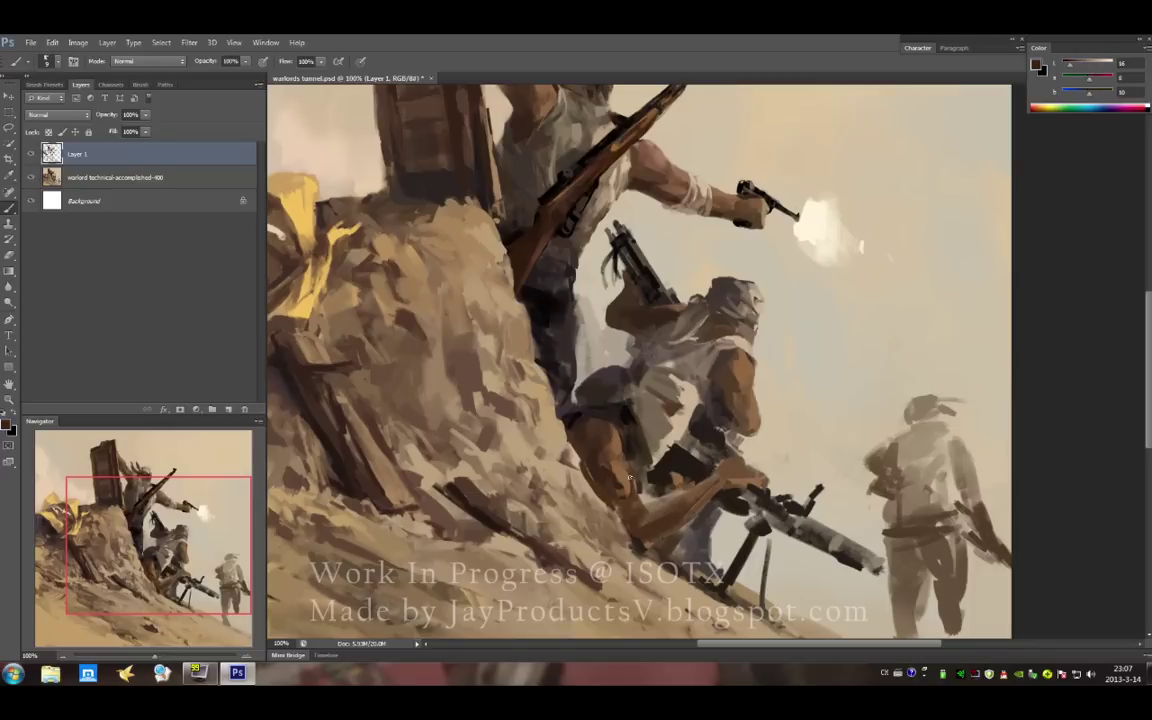
left_click(612, 468, "alt")
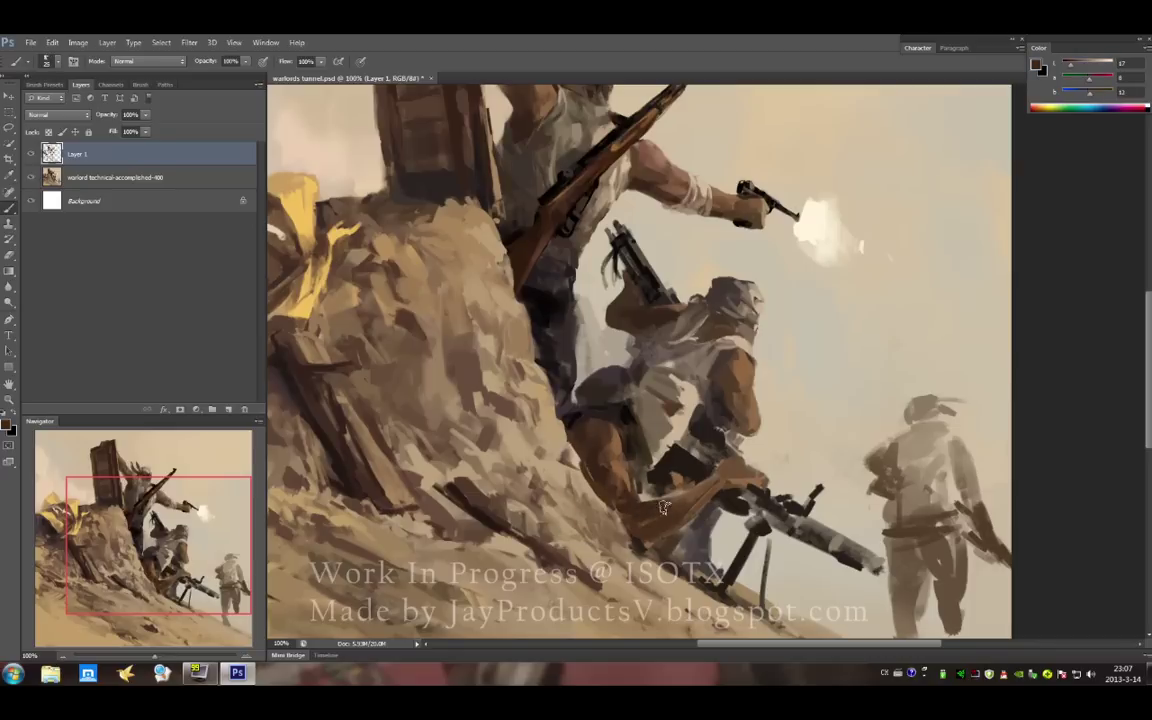
left_click(586, 432, "alt")
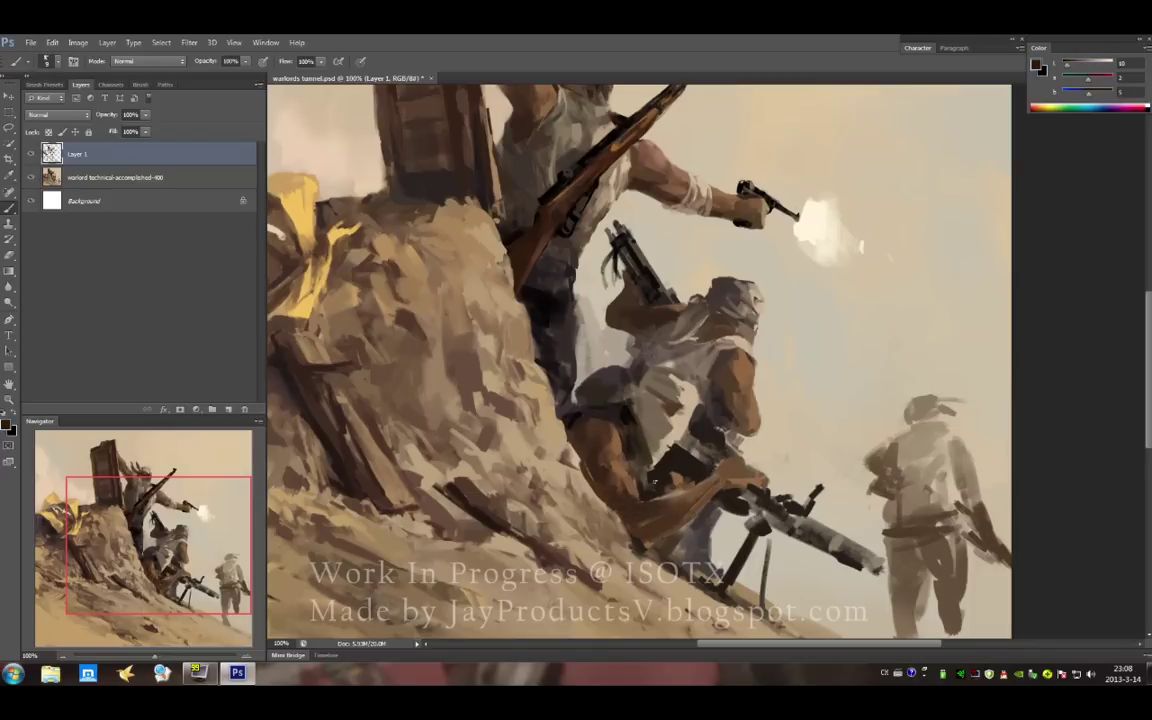
mouse_move(632, 438)
left_mouse_down()
mouse_move(580, 452)
mouse_move(604, 450)
mouse_move(610, 435)
left_mouse_up()
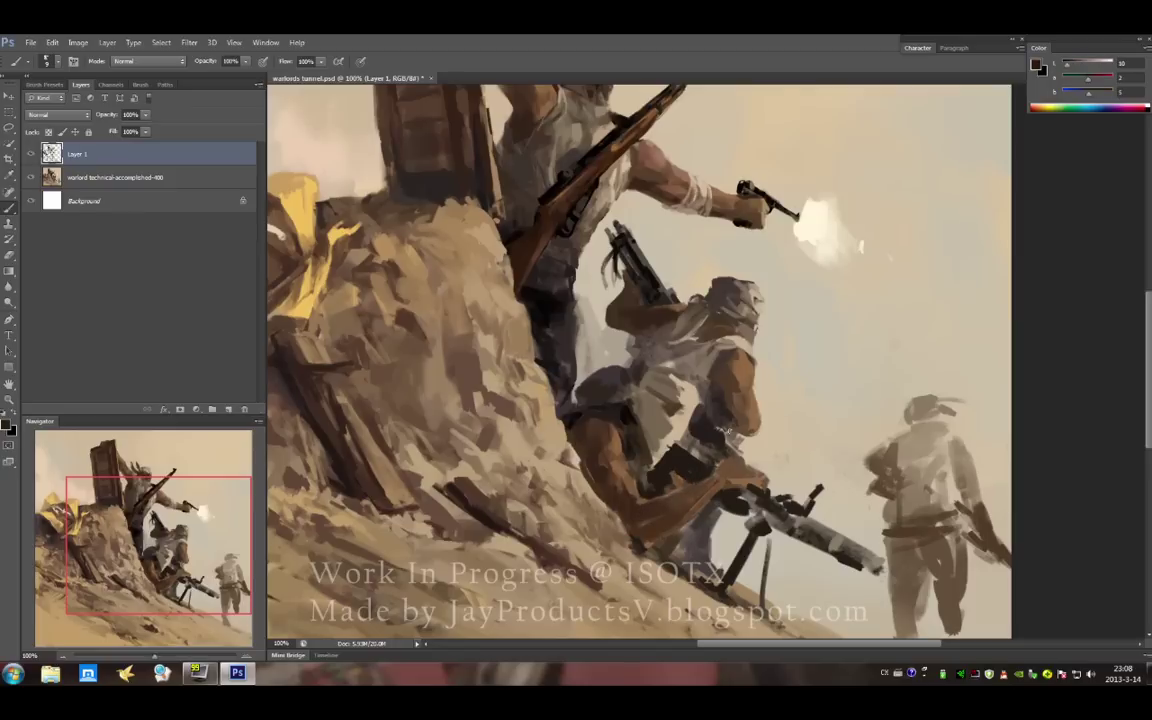
- Sample lighter, warm mid and near-black browns from the figure
left_click(557, 378, "alt")
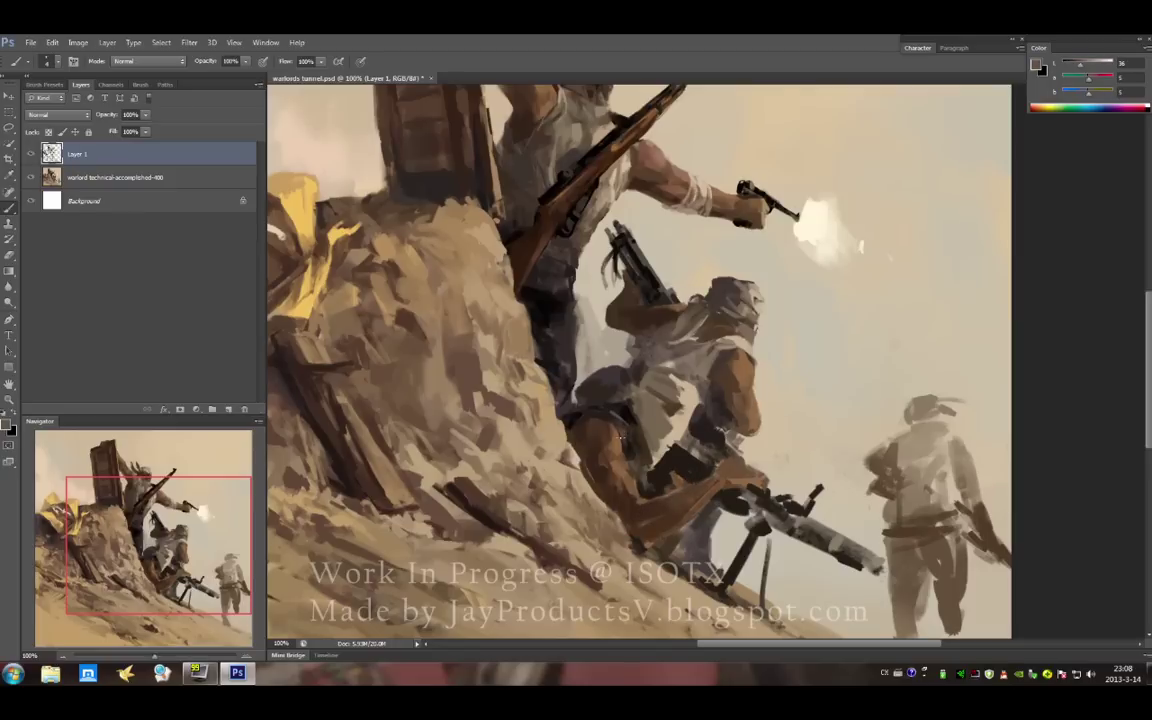
left_click(598, 438, "alt")
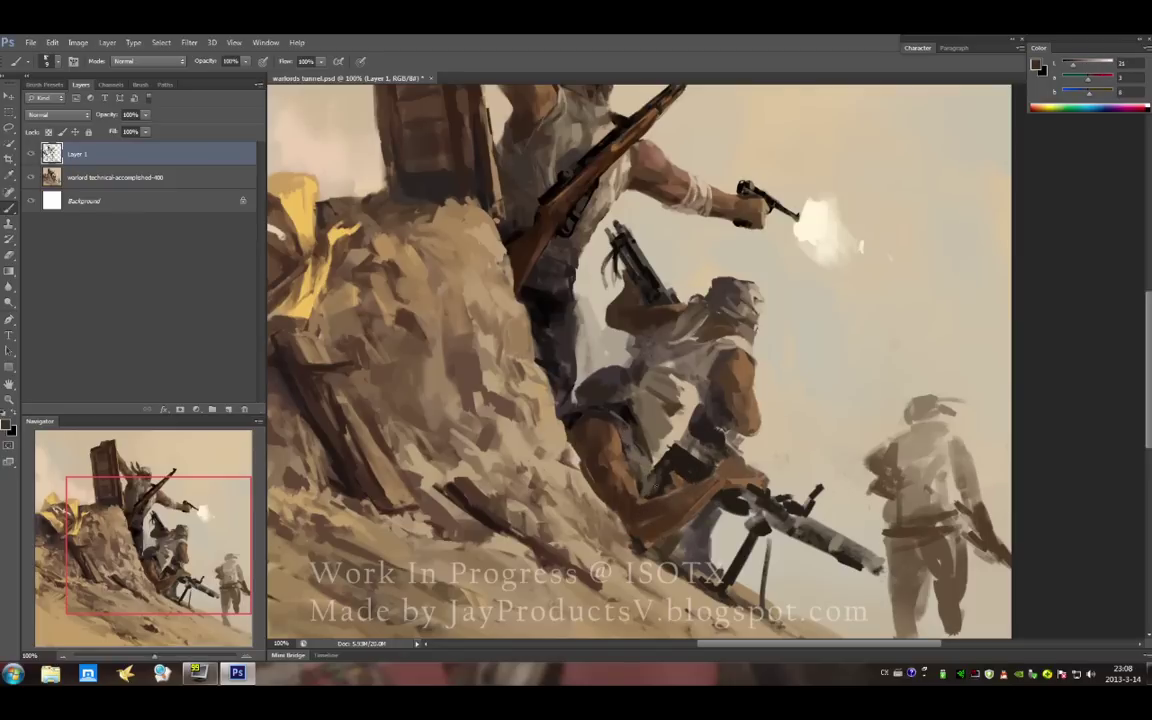
left_click(565, 410, "alt")
left_click(533, 420, "alt")
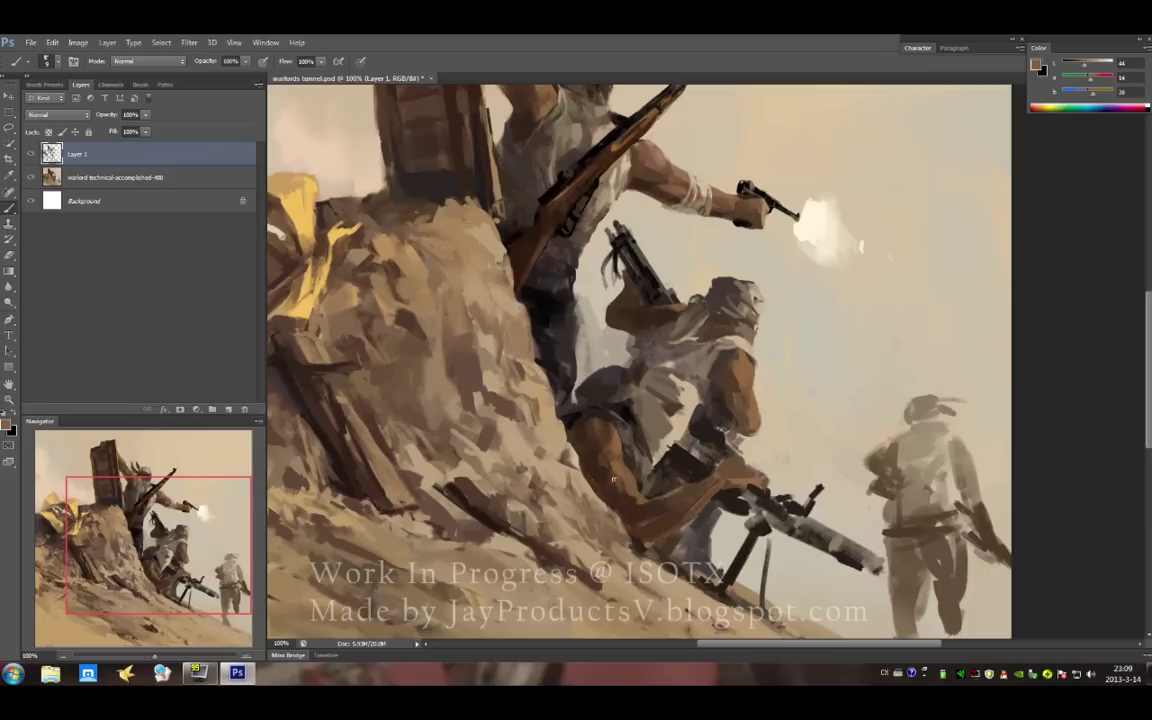
left_click(701, 463, "alt")
left_click(701, 441, "alt")
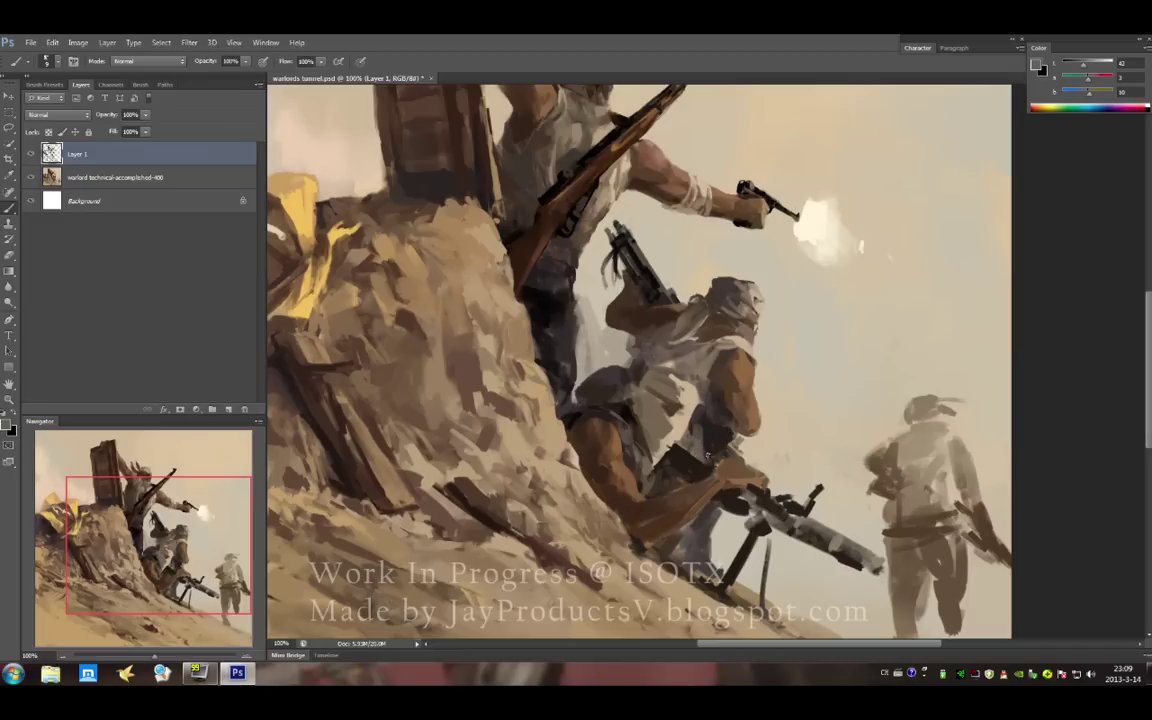
- Pick up dark shading tones and darken the gunner's lower leg with a stroke
left_click(738, 449, "alt")
left_click(742, 478, "alt")
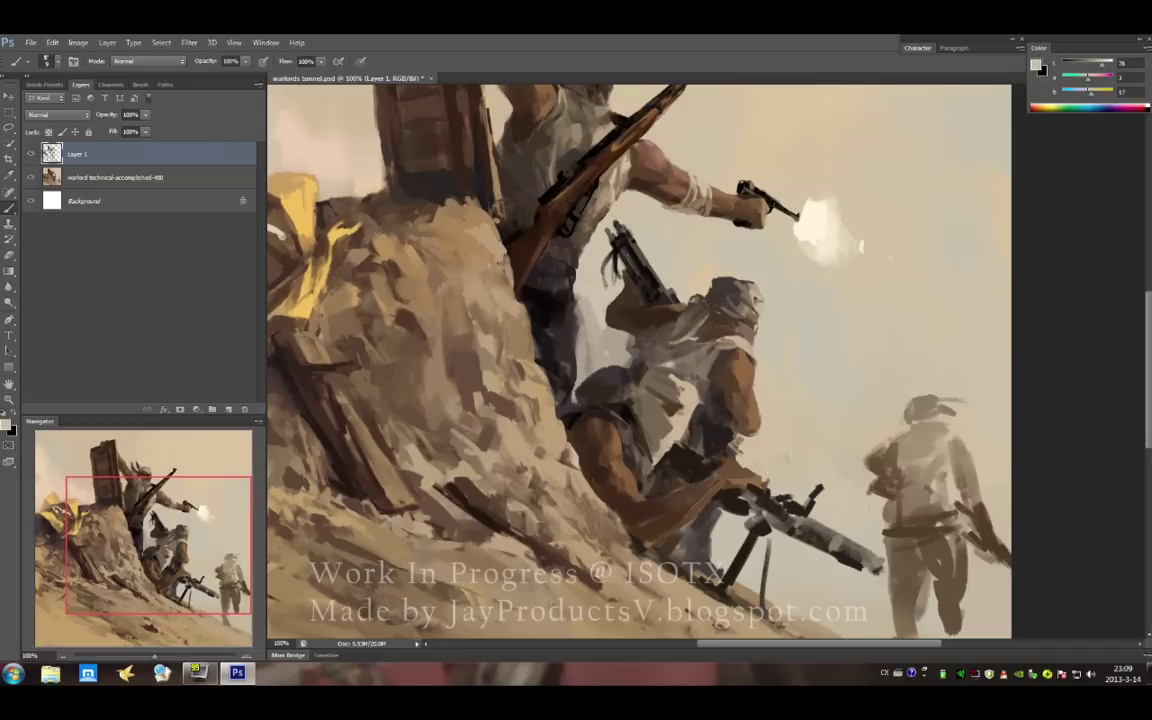
left_click(748, 474, "alt")
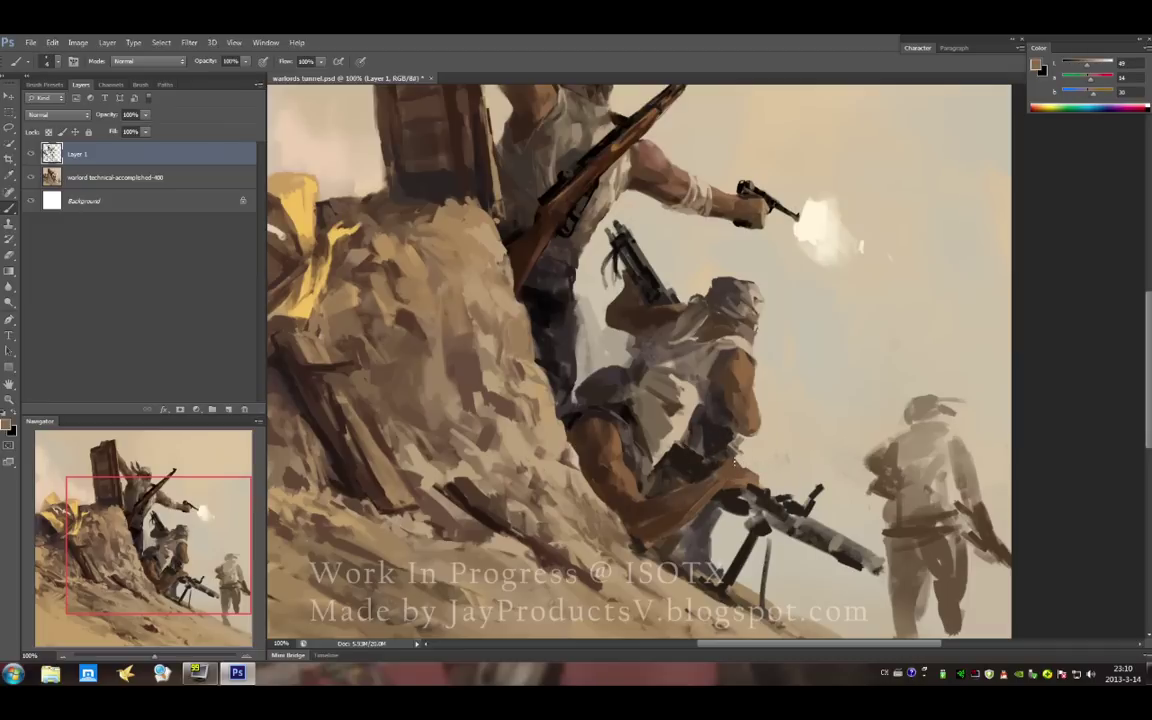
left_click(728, 496, "alt")
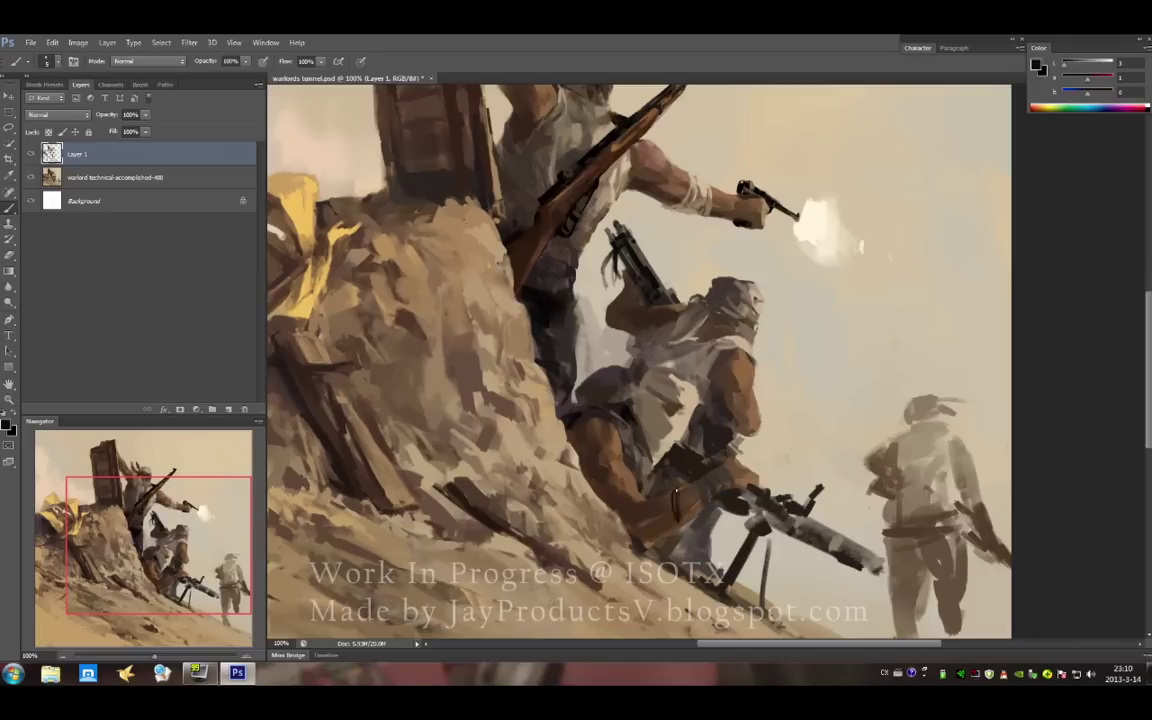
left_click(686, 507, "alt")
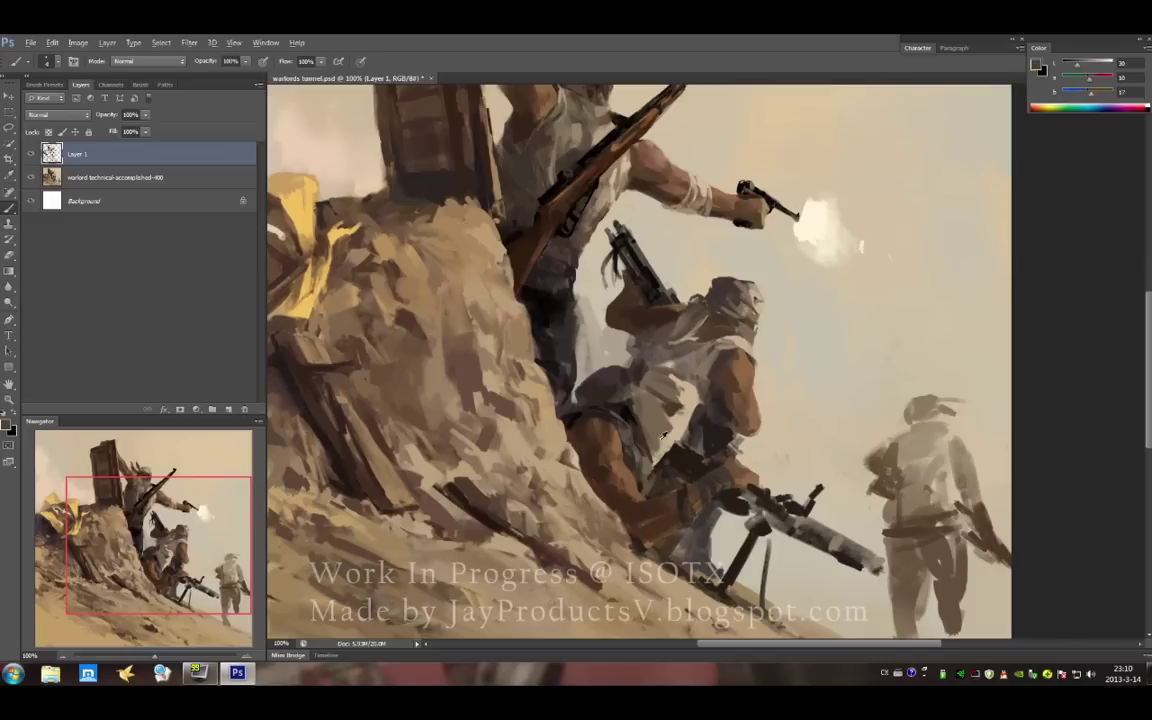
left_click(687, 492, "alt")
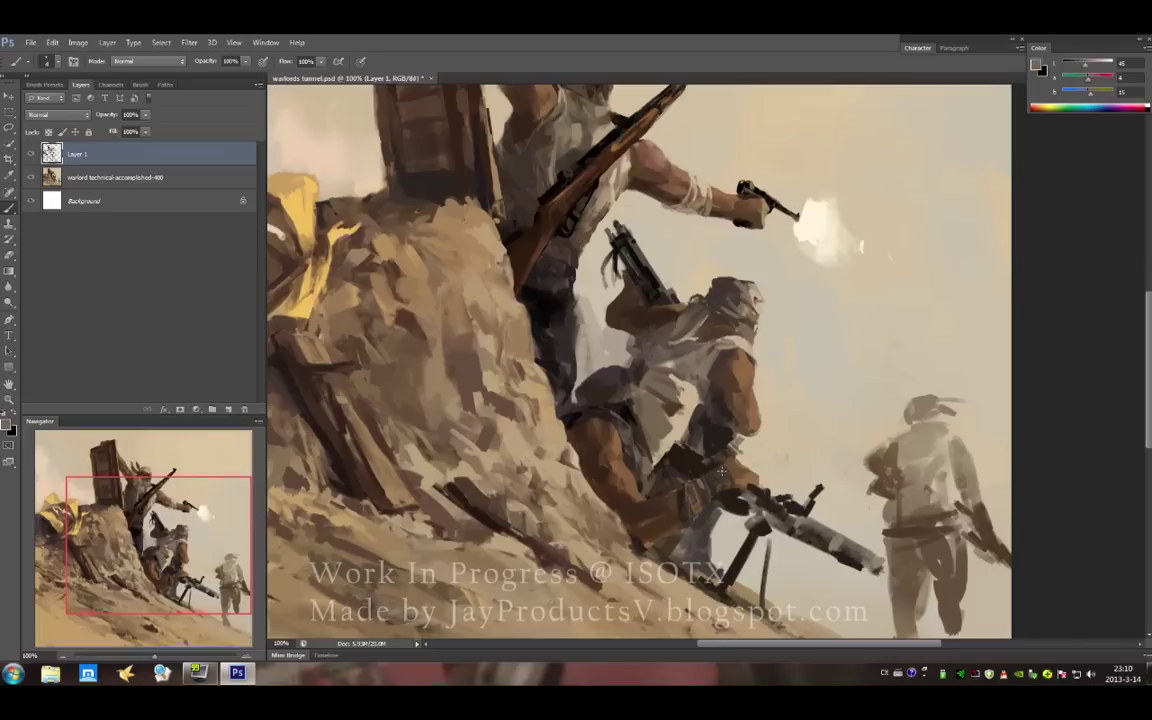
left_click(615, 455, "alt")
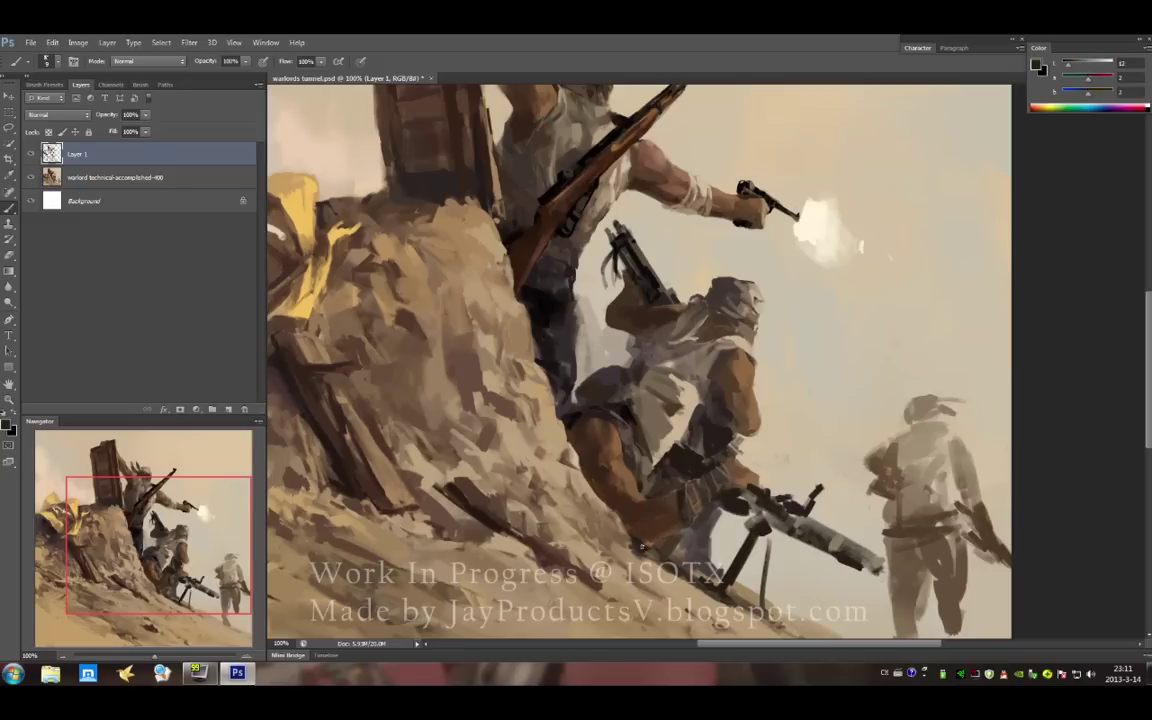
left_click(682, 521, "alt")
left_click_drag(682, 530, 686, 552)
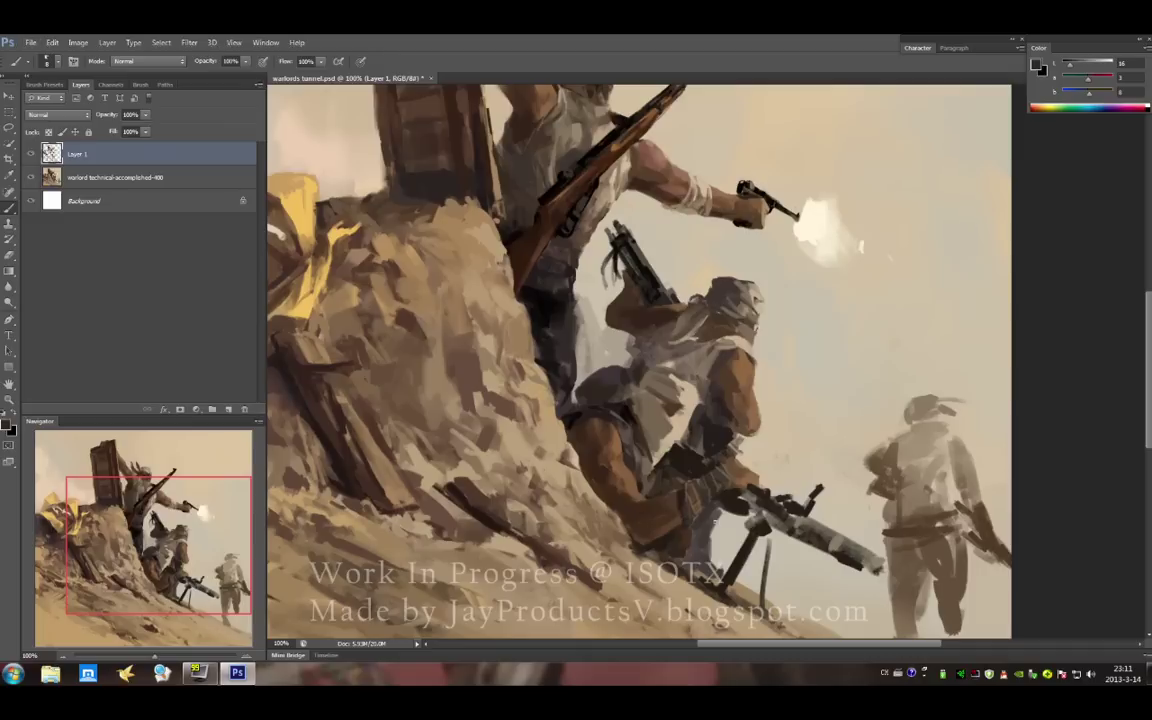
- Shade the kneeling gunner's hip and machine gun darker with a long stroke
left_click(610, 480, "alt")
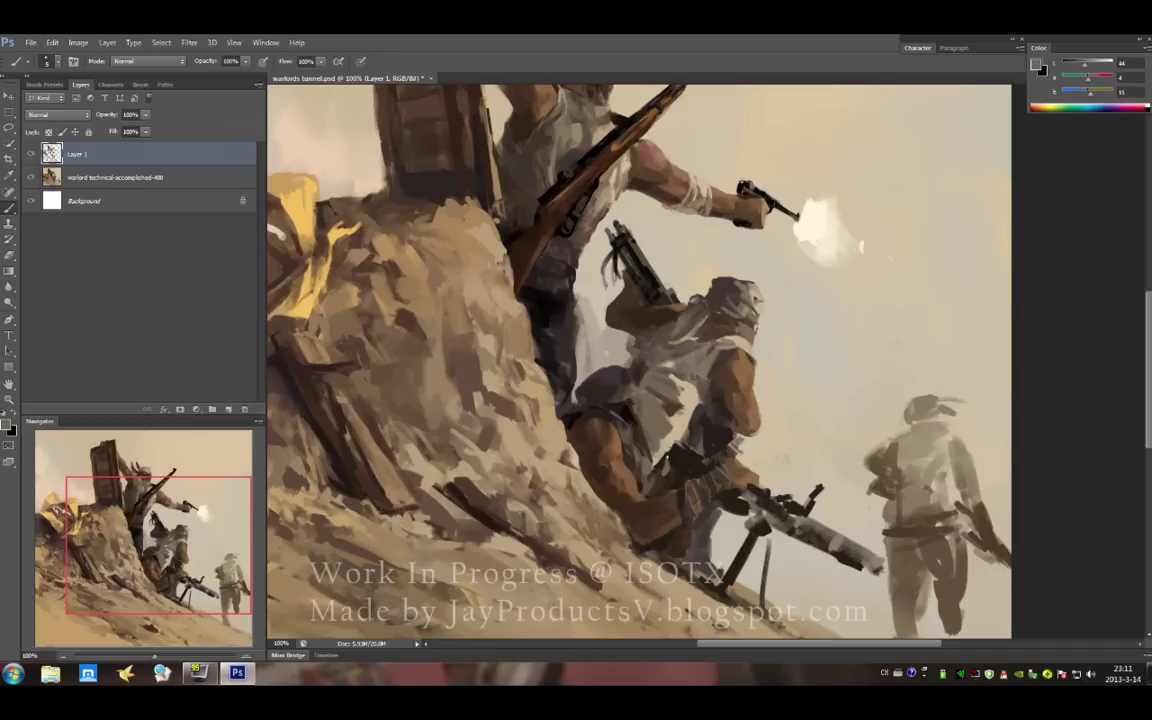
left_click(594, 454, "alt")
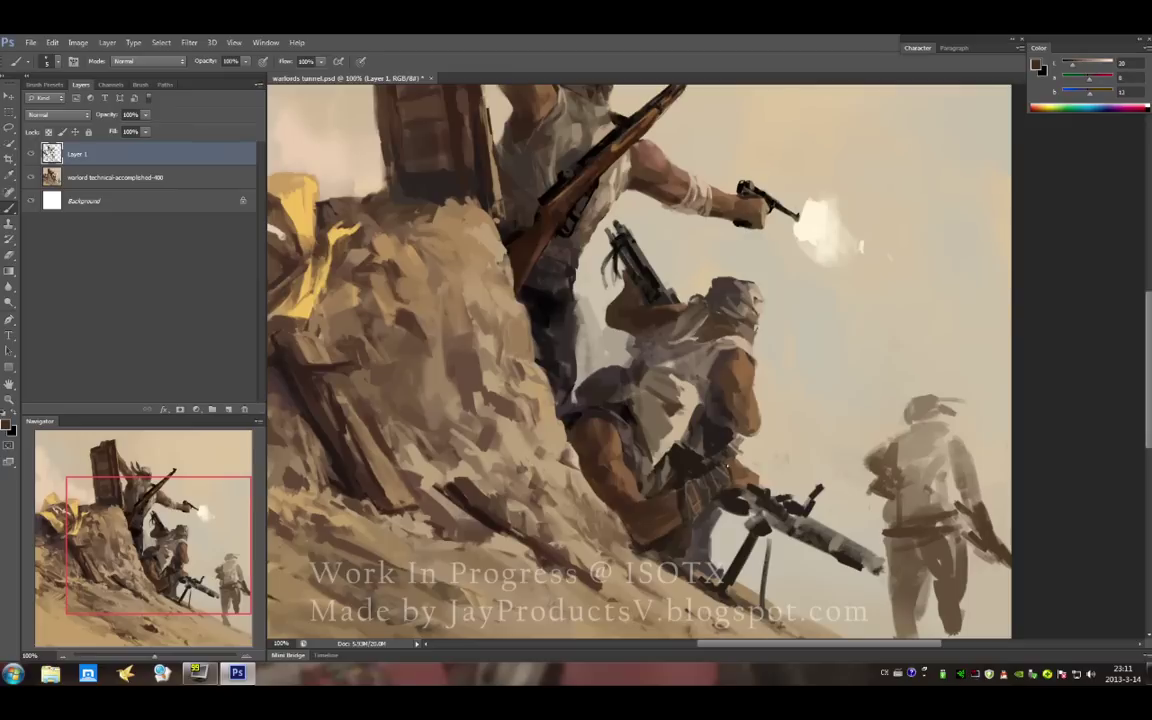
left_click(662, 427, "alt")
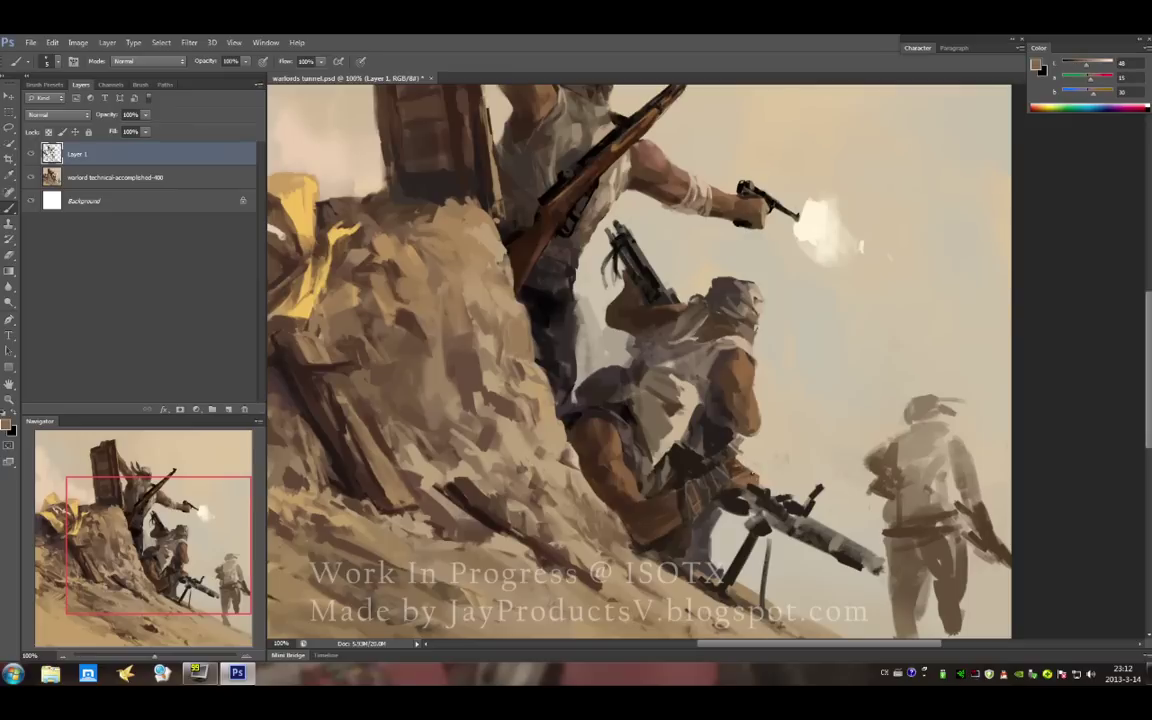
left_click(690, 440, "alt")
left_click_drag(664, 452, 797, 525)
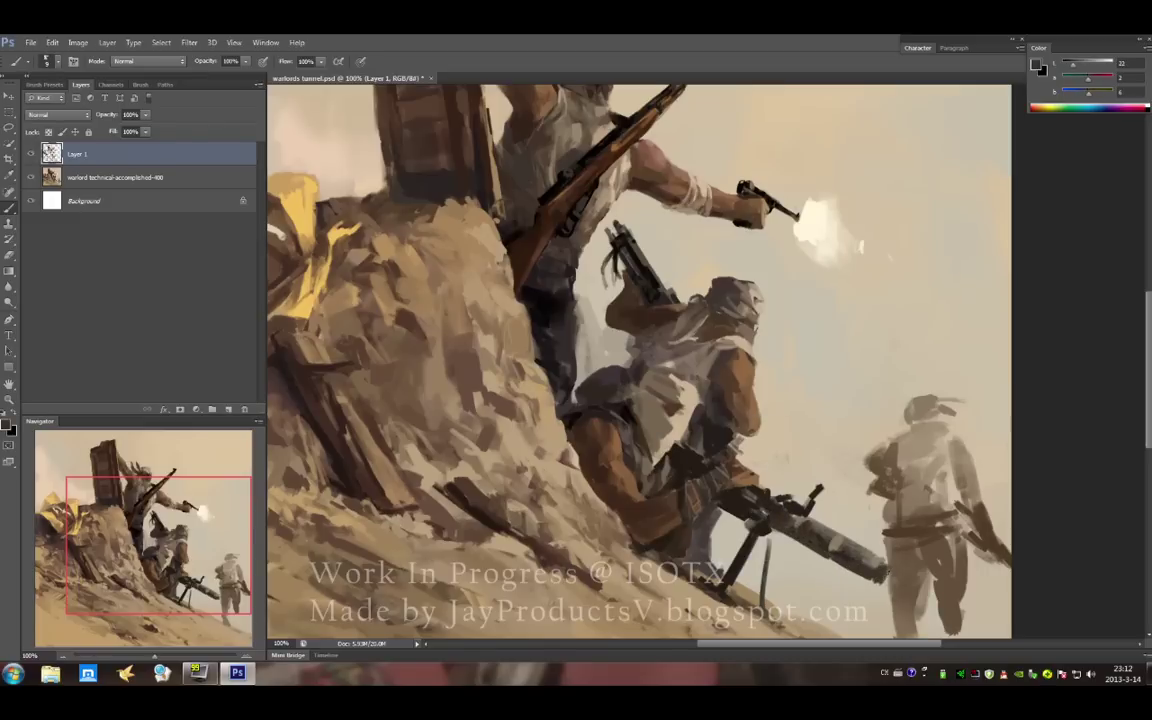
- Lengthen the machine-gun barrel and repaint the old tripod and ground in tan and dark brown
left_click_drag(767, 558, 667, 443)
left_click_drag(787, 463, 808, 467)
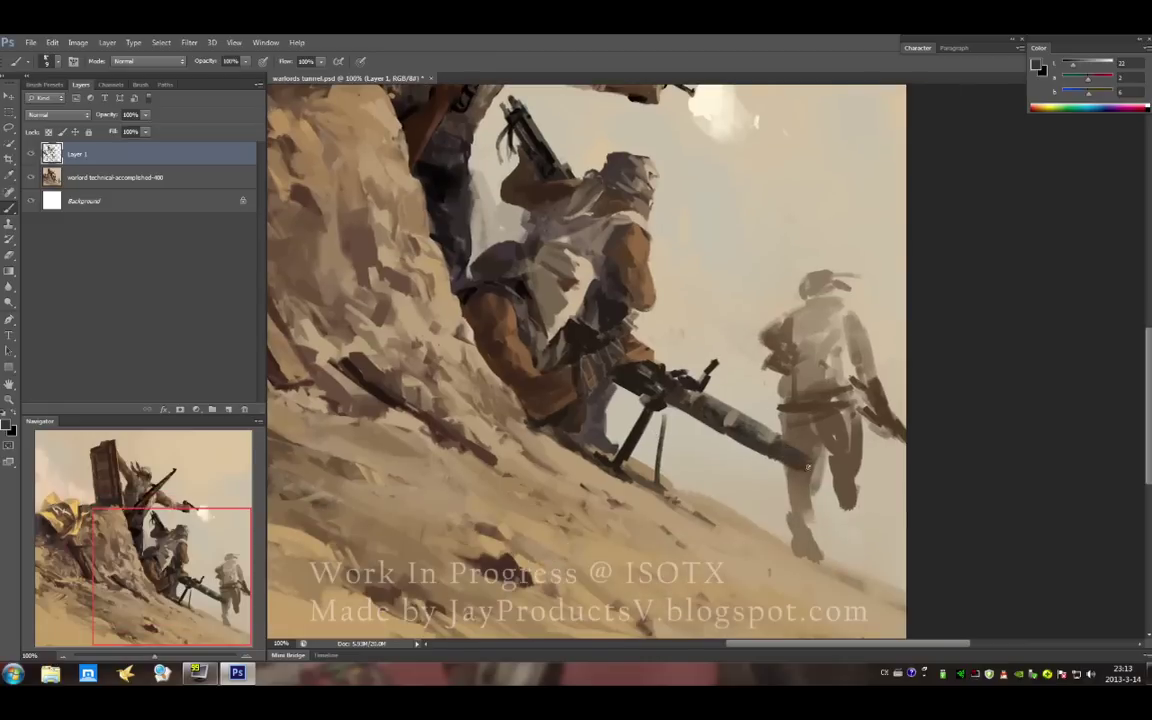
left_click_drag(590, 380, 651, 499)
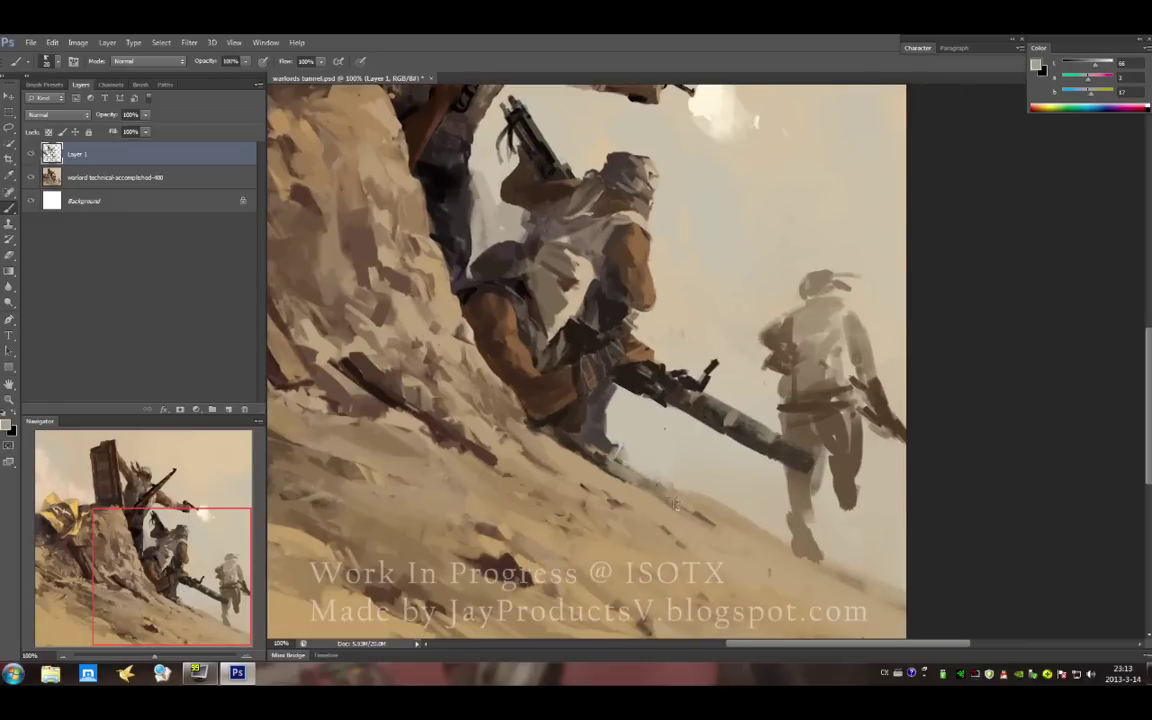
left_click(600, 440, "alt")
left_click_drag(555, 428, 650, 478)
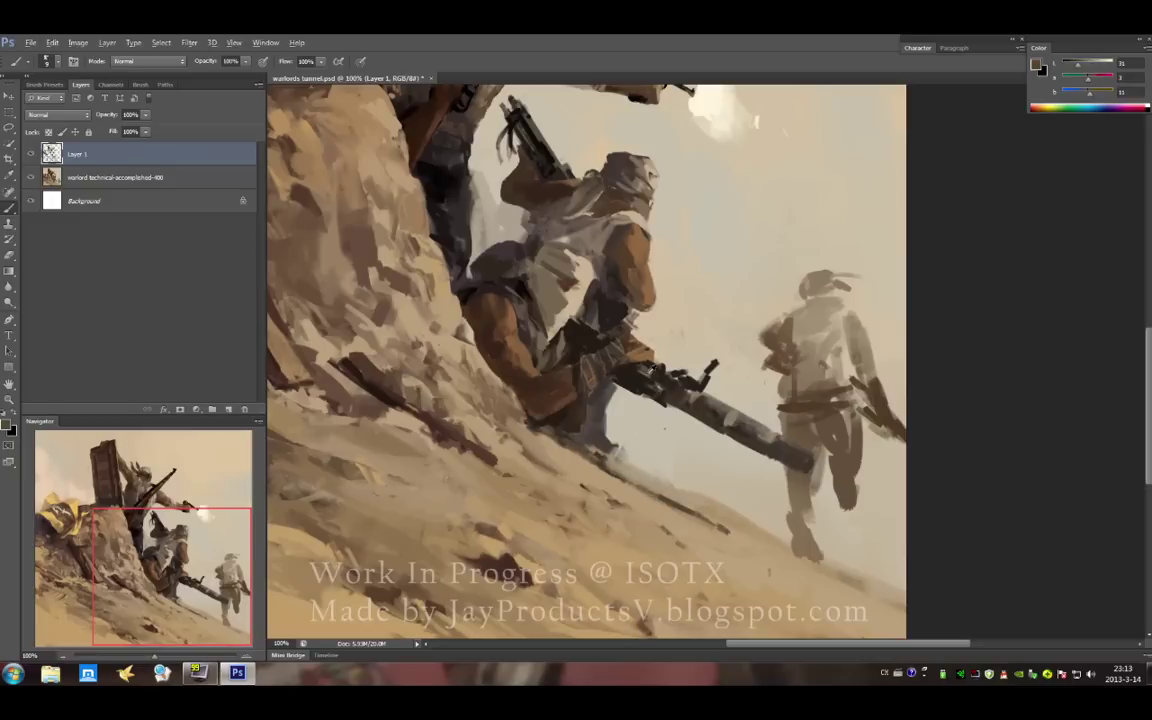
left_click(625, 355, "alt")
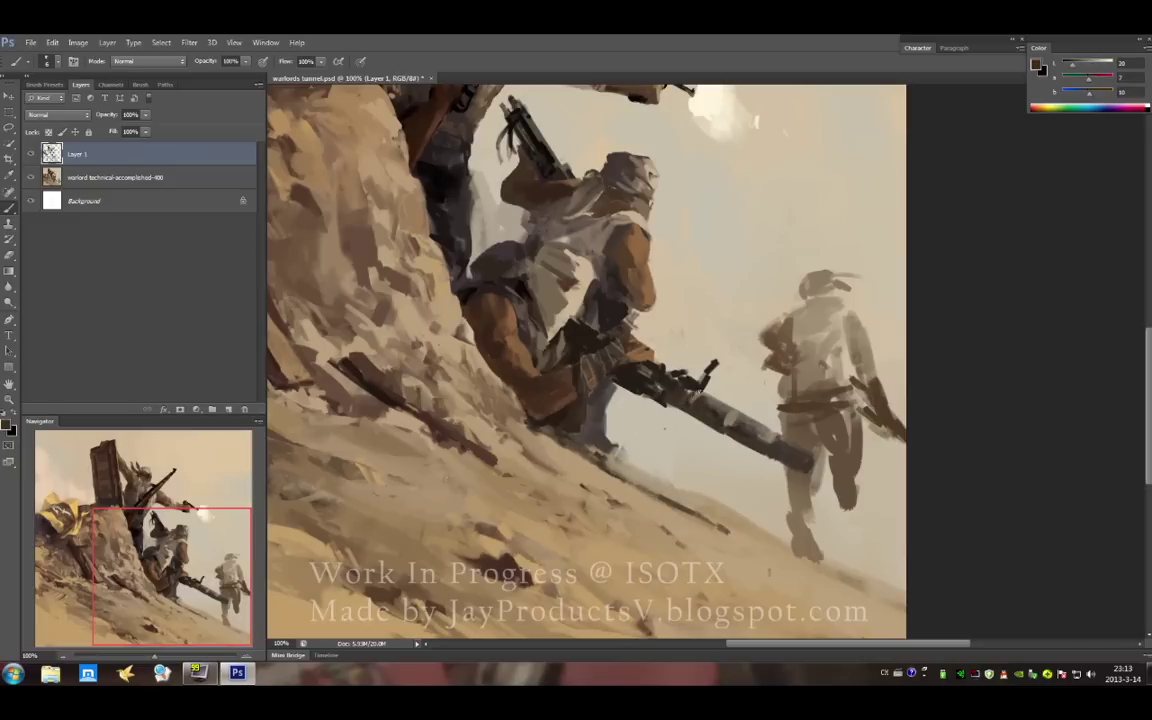
- Add light grey highlights and bands along the machine-gun barrel
left_click(730, 403, "alt")
left_click_drag(730, 405, 753, 444)
left_click(720, 434, "alt")
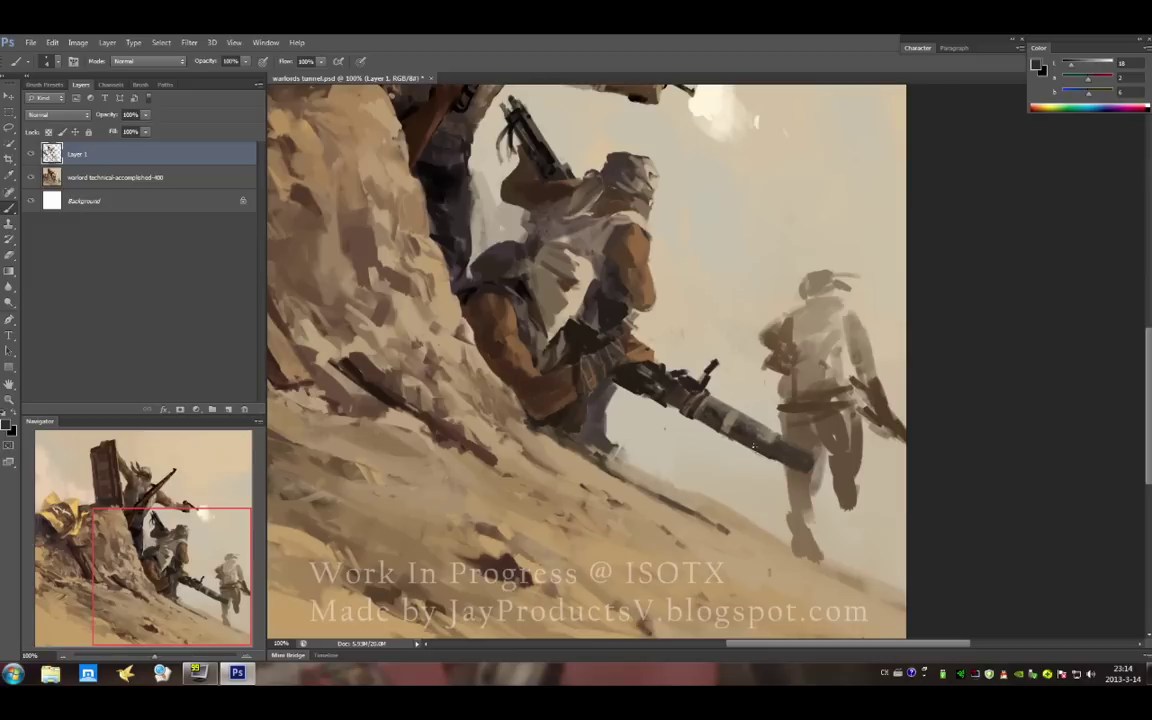
left_click(768, 443, "alt")
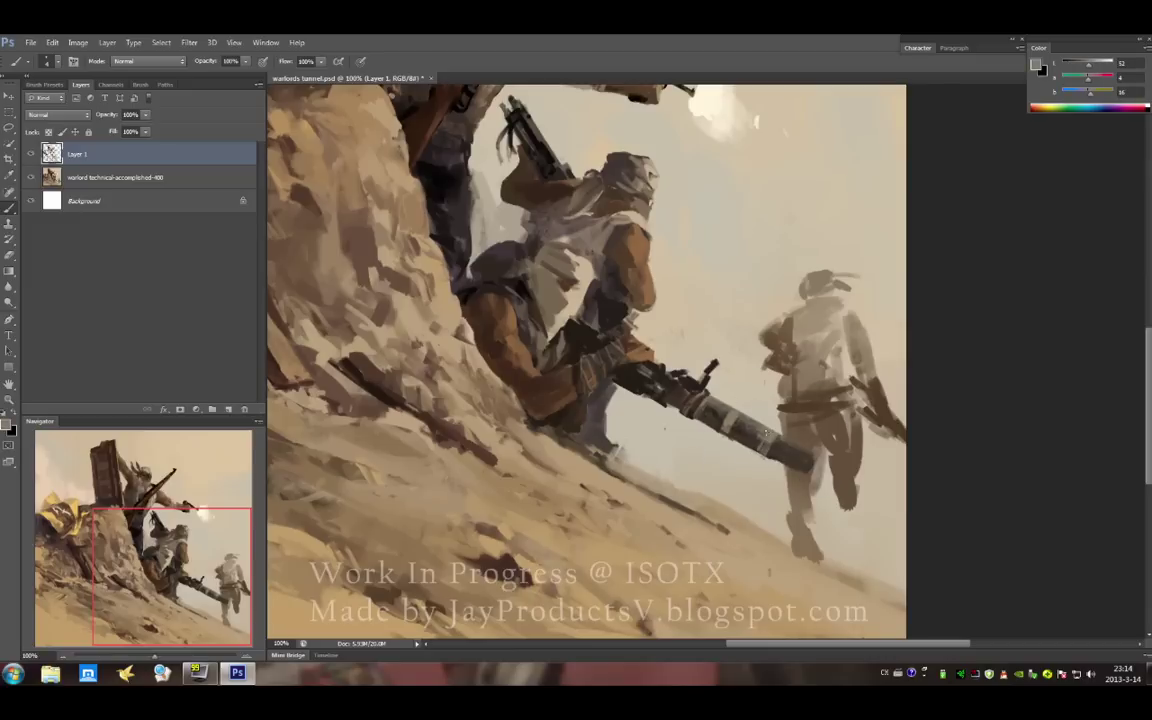
left_click(782, 296, "alt")
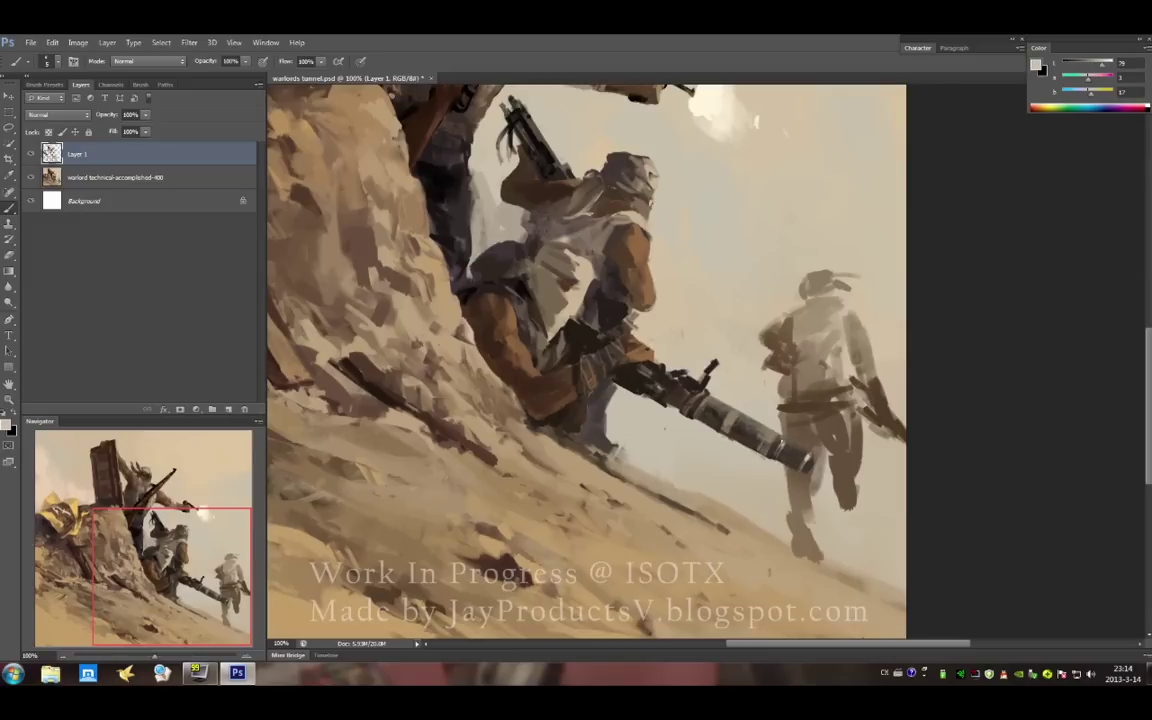
left_click(714, 409, "alt")
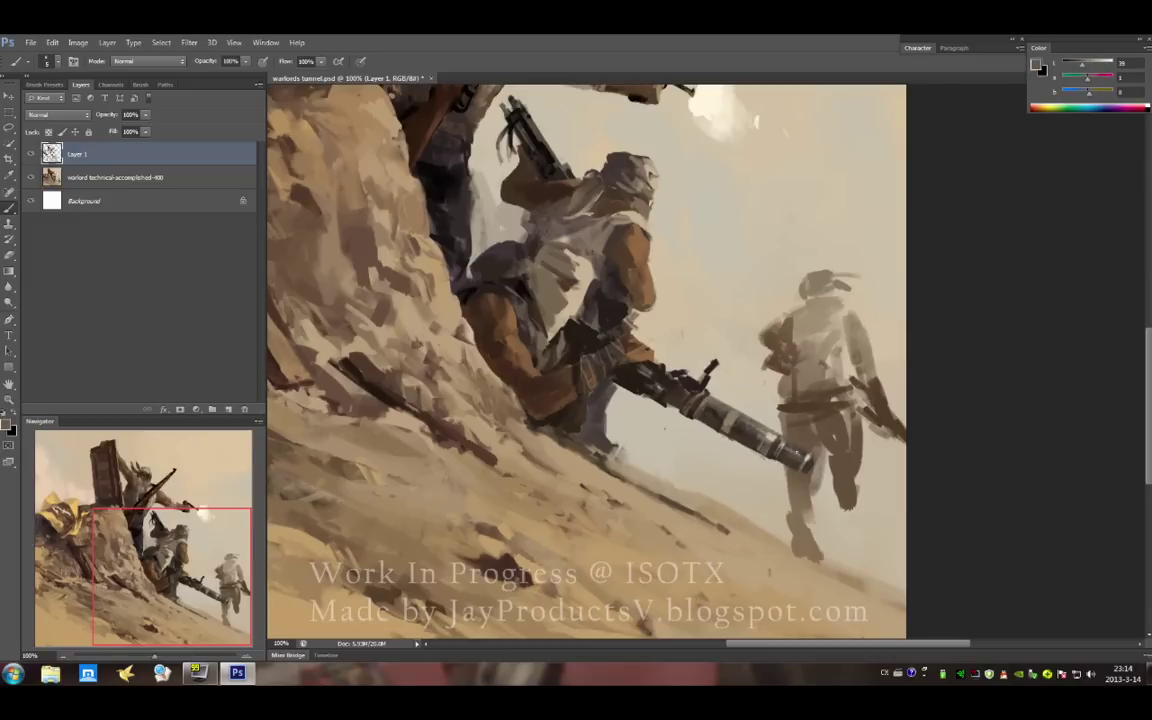
left_click(789, 456, "alt")
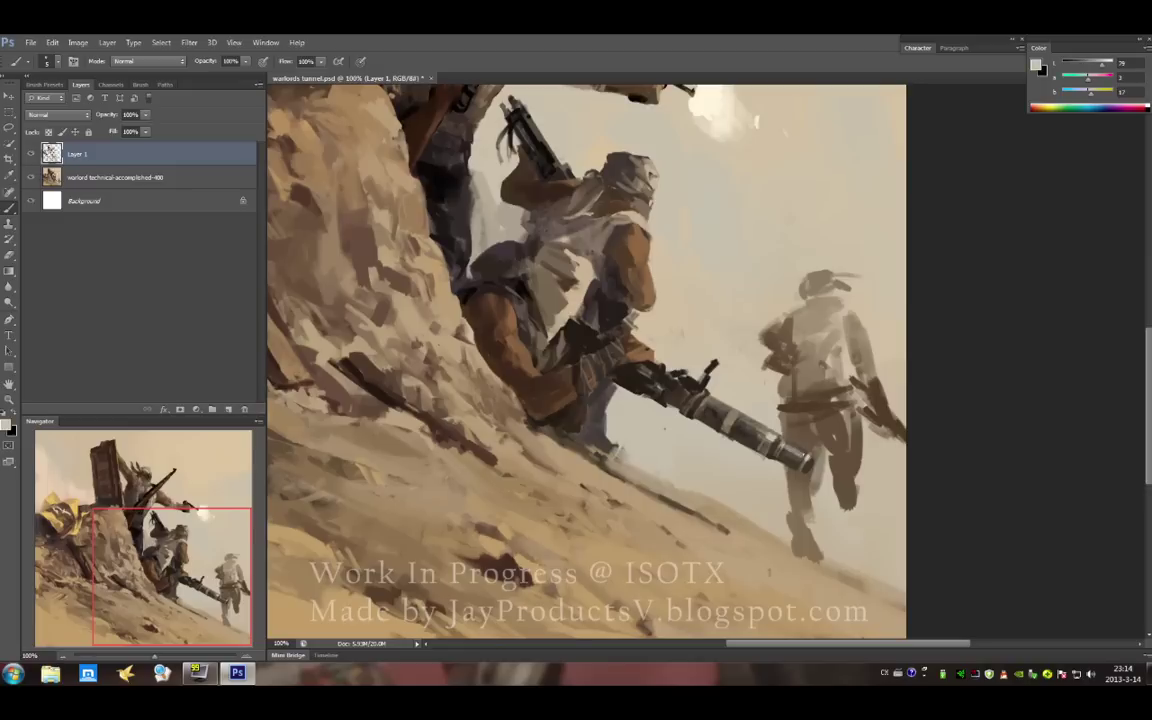
left_click(580, 336, "alt")
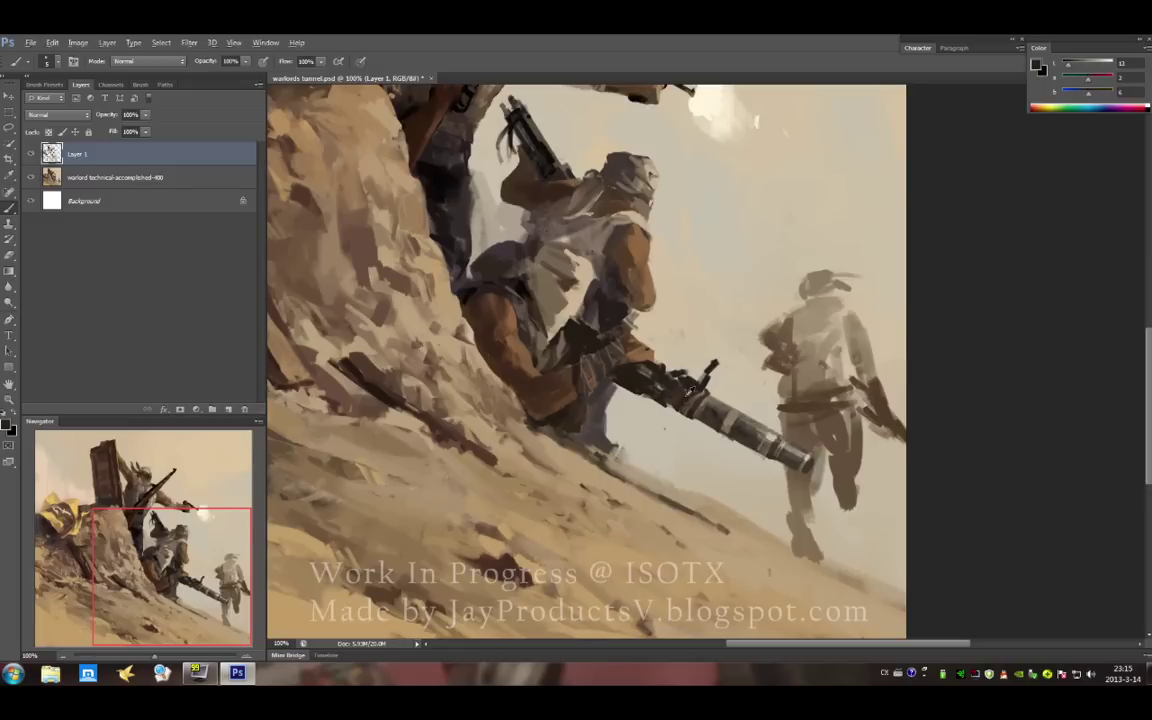
left_click(627, 328, "alt")
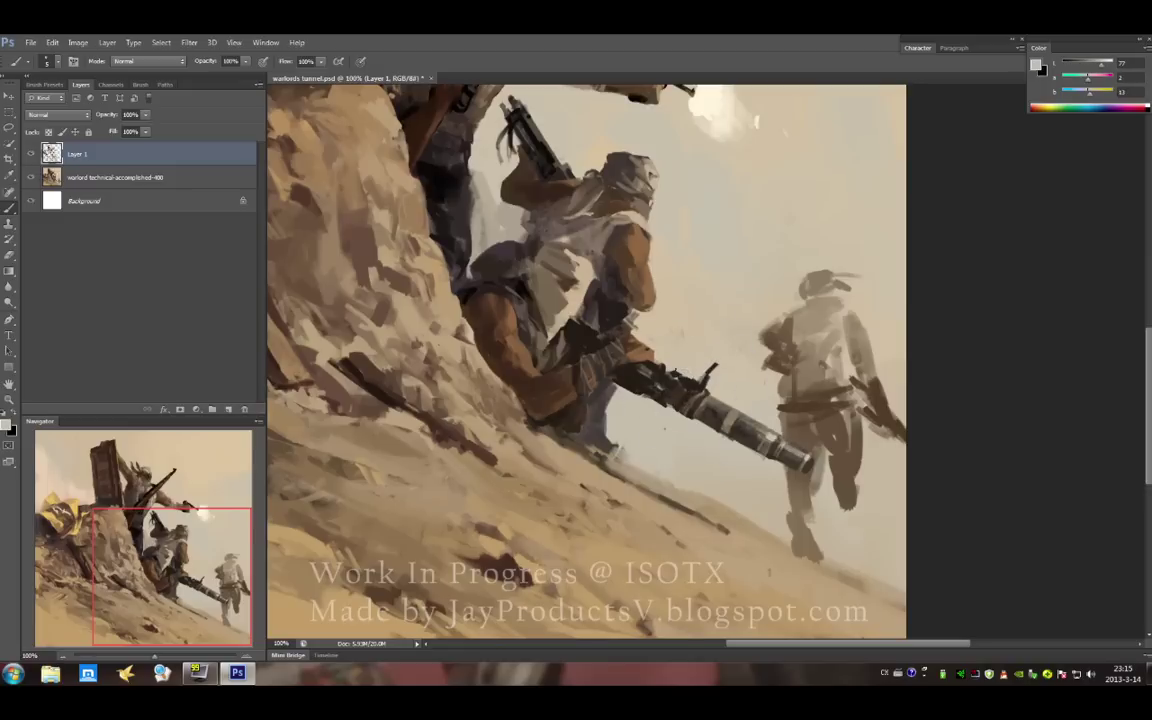
- Add small dark marks along the gun and darken the gunner's hand and grip
left_click(620, 337, "alt")
left_click(710, 410, "alt")
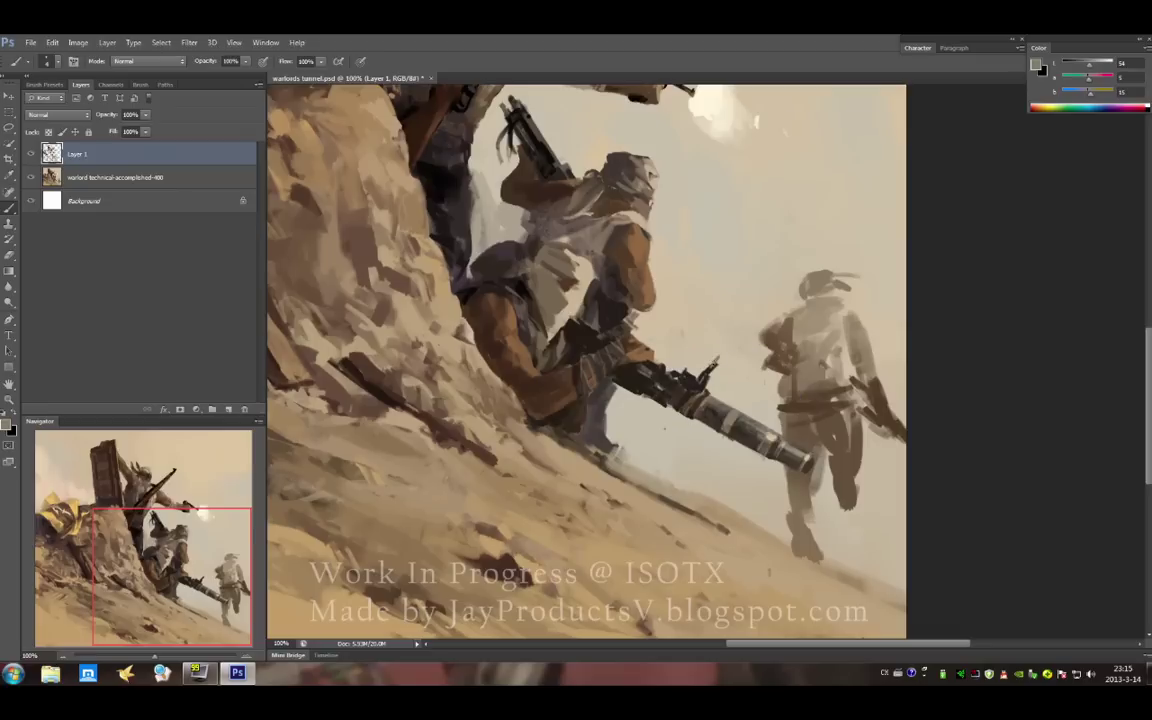
left_click(697, 393, "alt")
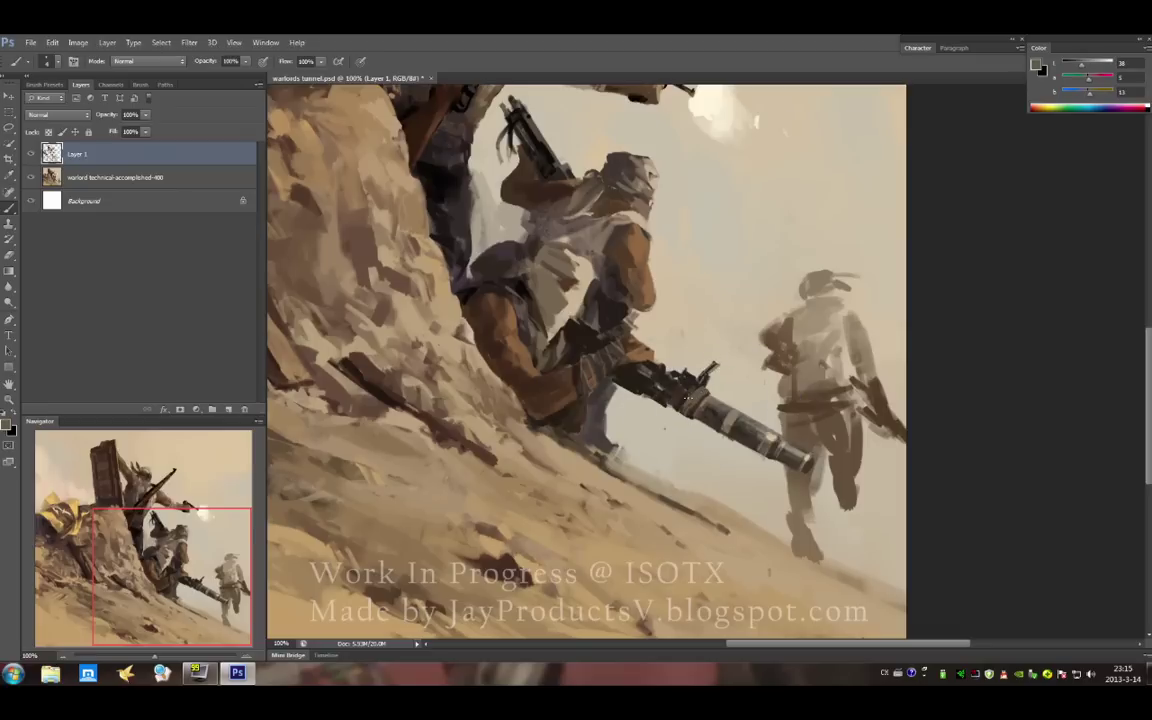
left_click(622, 360, "alt")
left_click_drag(645, 345, 600, 345)
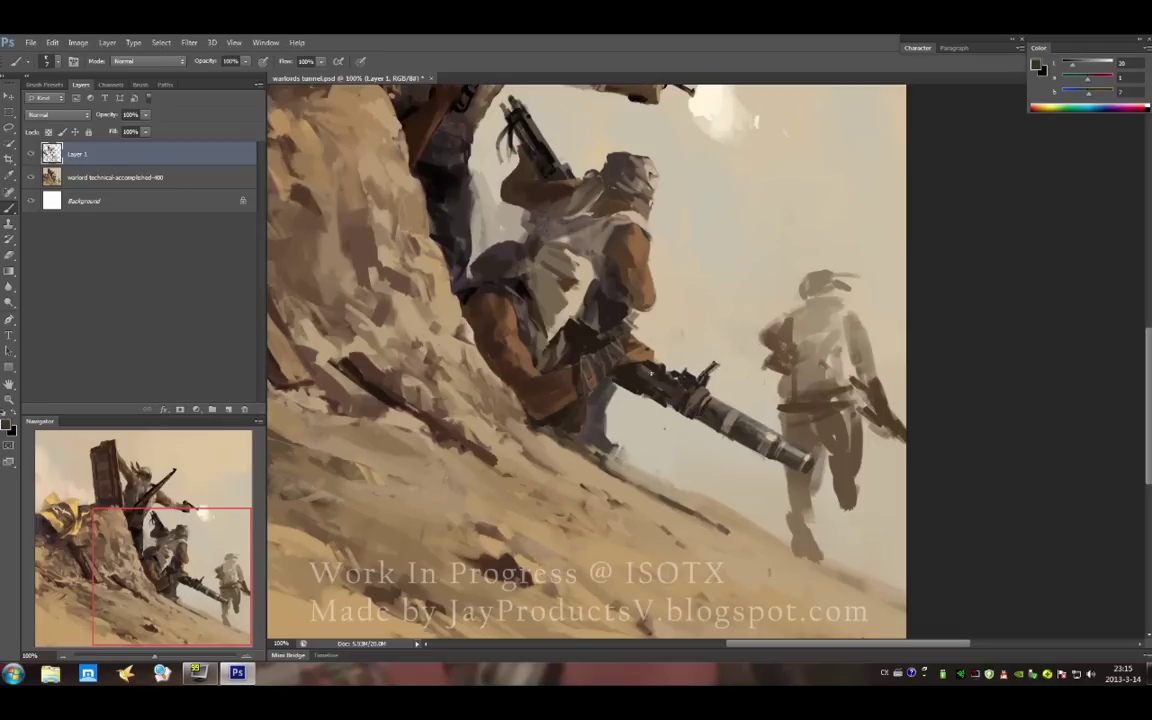
left_click(668, 380, "alt")
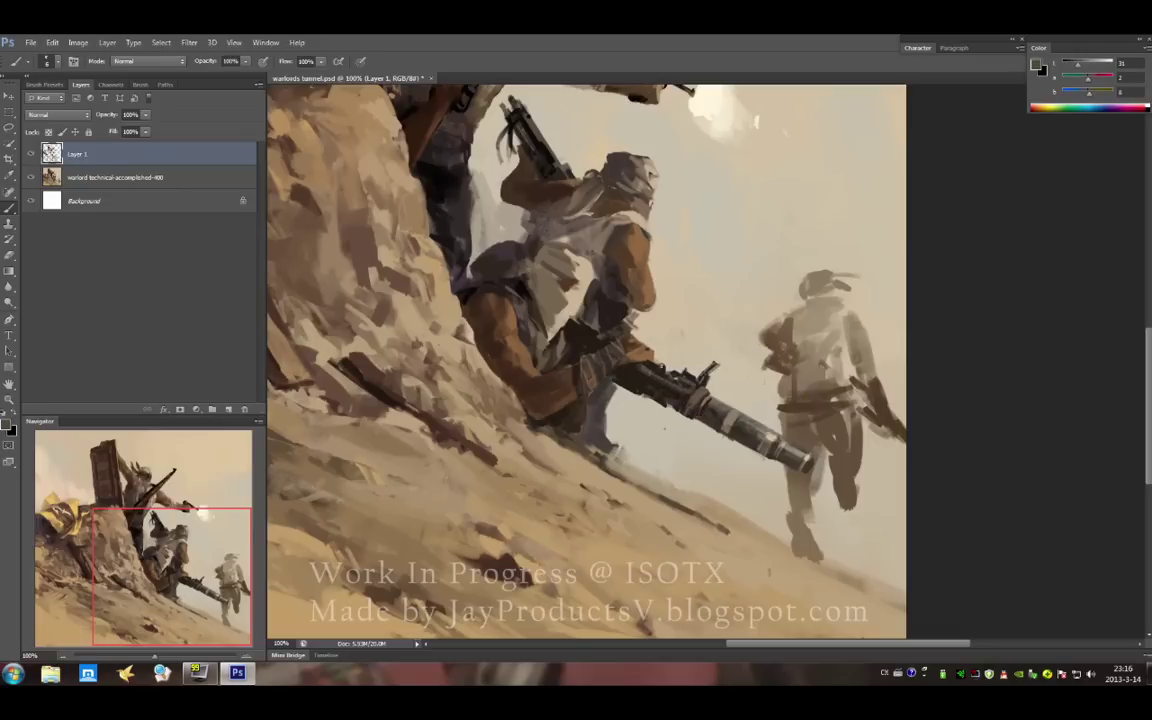
left_click(656, 388, "alt")
left_click_drag(560, 358, 590, 360)
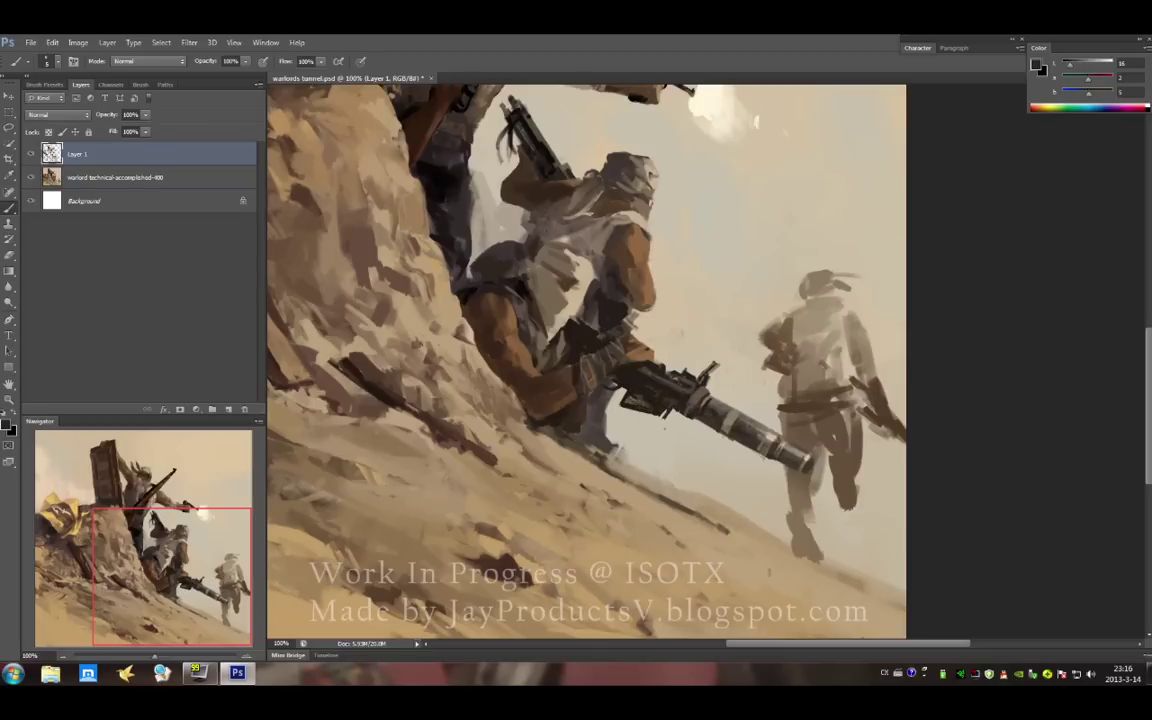
- Draw two thin dark bipod legs propping the barrel on the sand
left_click(652, 388, "alt")
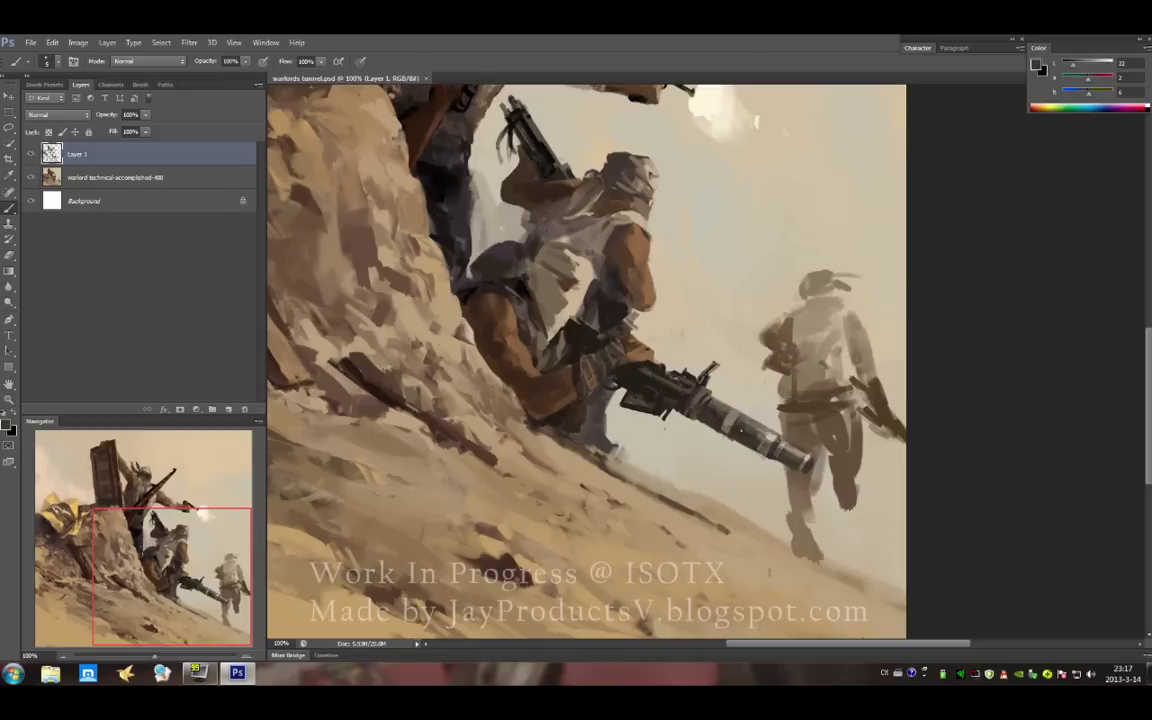
left_click(690, 404, "alt")
left_click_drag(754, 455, 708, 510)
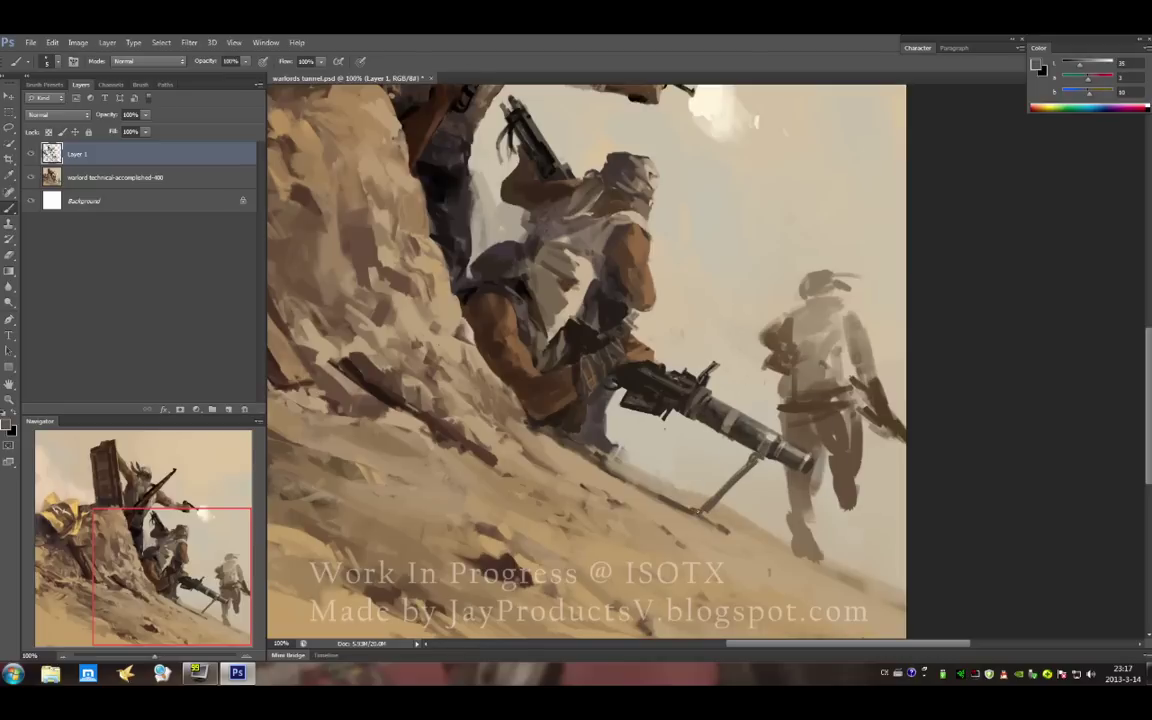
left_click(627, 459, "alt")
left_click_drag(758, 455, 725, 515)
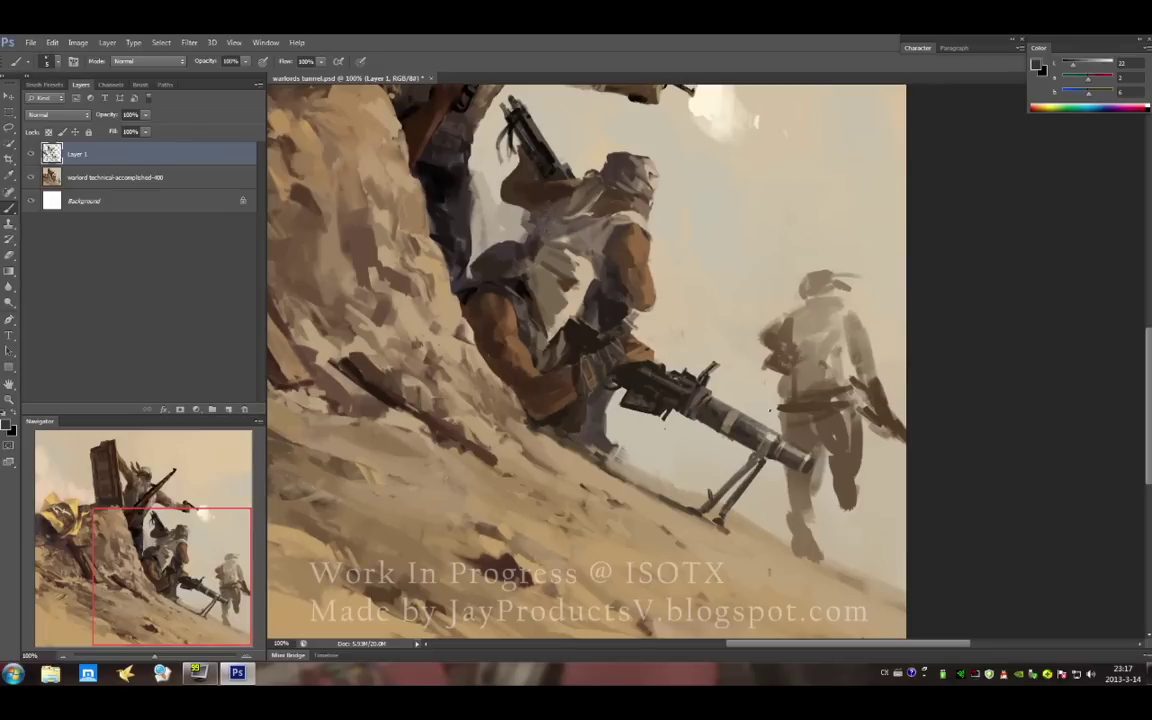
- Add small strokes to the crouching soldier's shoulder and strap
left_click(632, 258, "alt")
left_click_drag(498, 250, 520, 265)
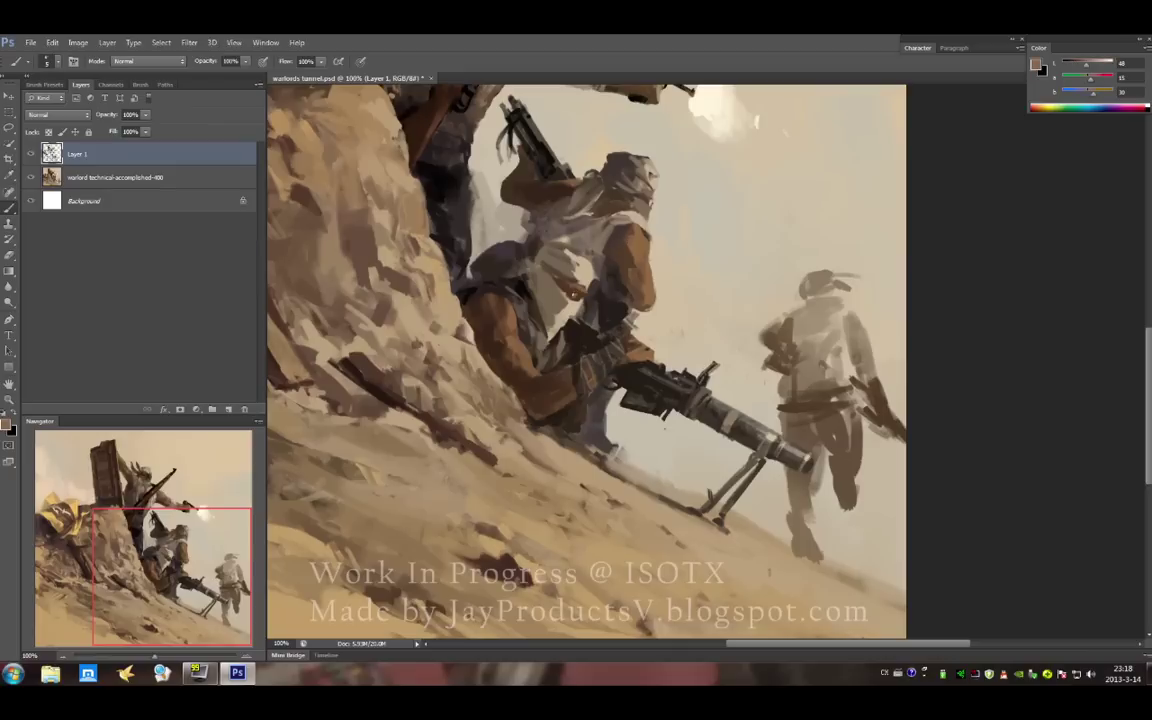
left_click(516, 267, "alt")
left_click(559, 283, "alt")
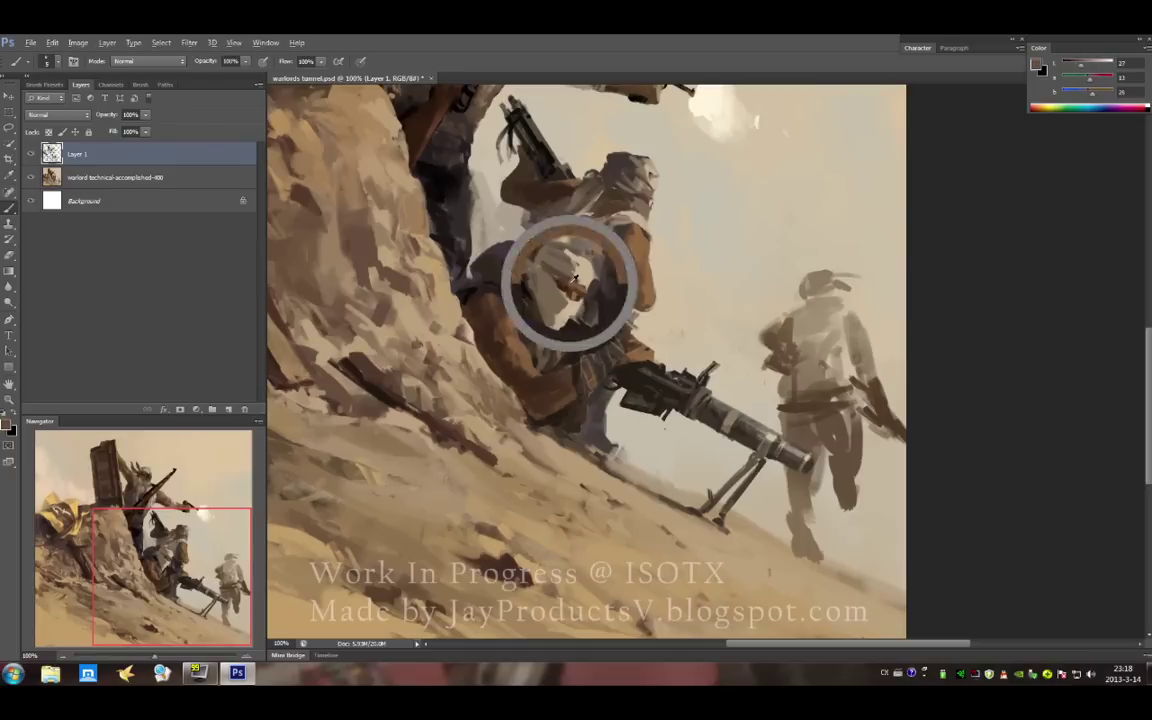
left_click(500, 256, "alt")
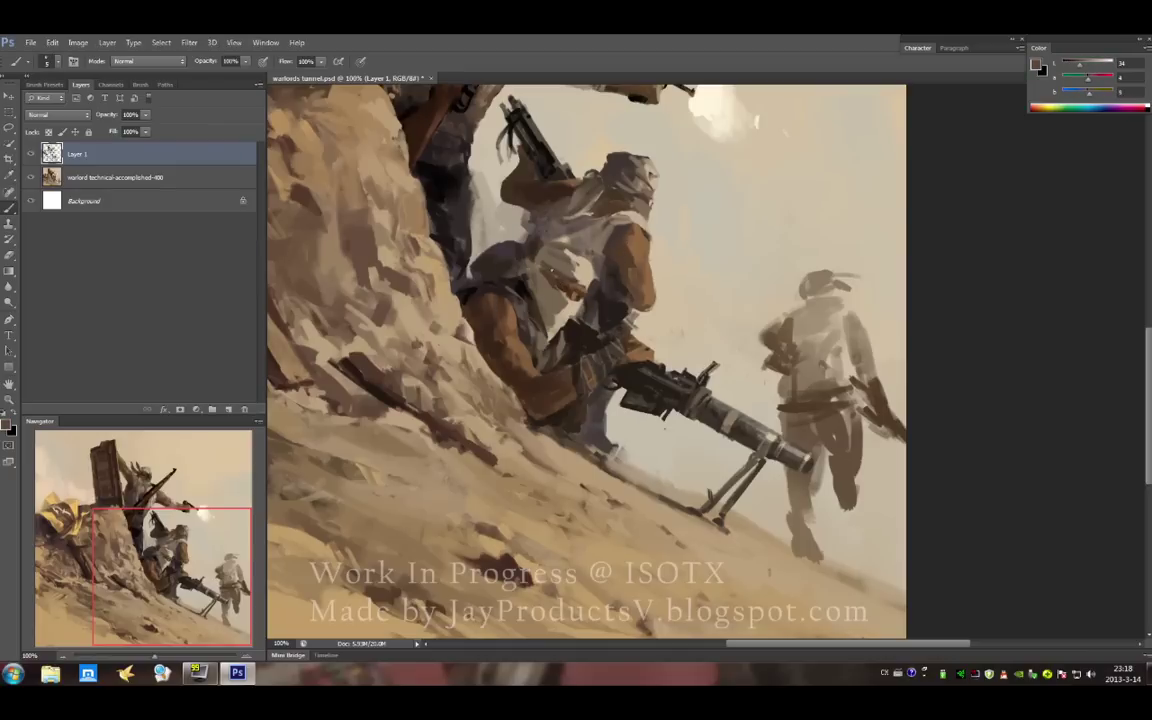
- Paint a pale scarf wrapped over the crouching fighter's face with light dabs and highlights
left_click(533, 288, "alt")
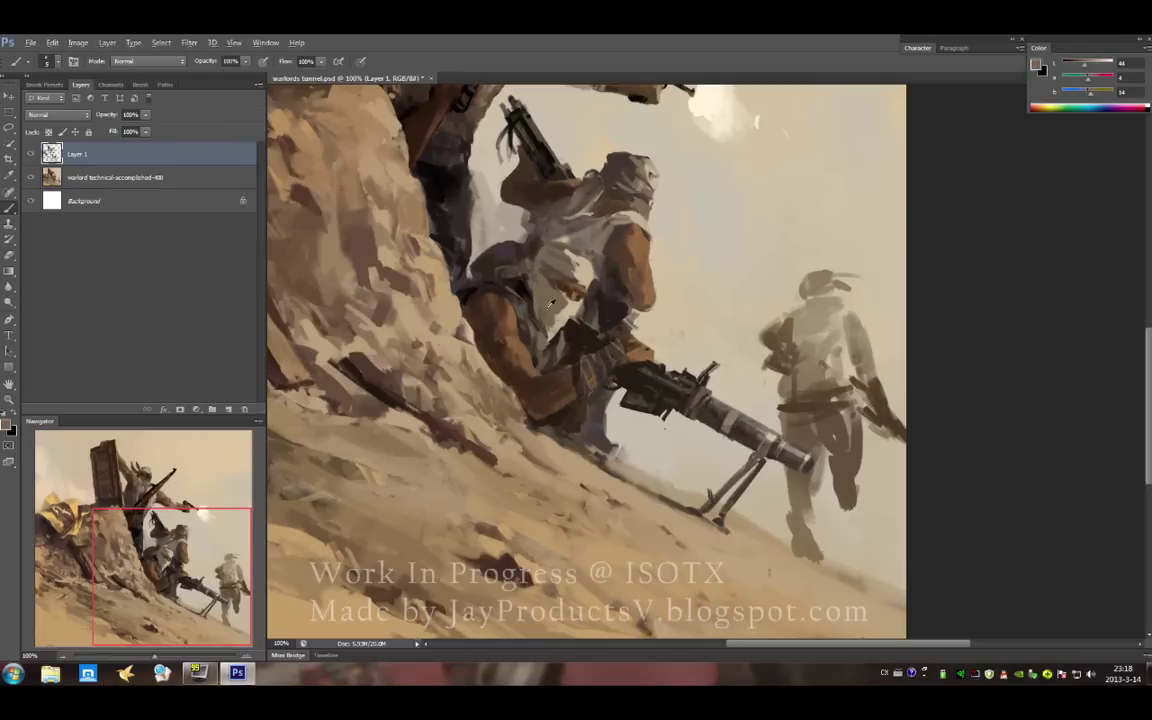
left_click_drag(551, 305, 525, 275)
left_click(512, 282, "alt")
left_click(504, 268, "alt")
left_click(507, 290, "alt")
left_click(524, 255, "alt")
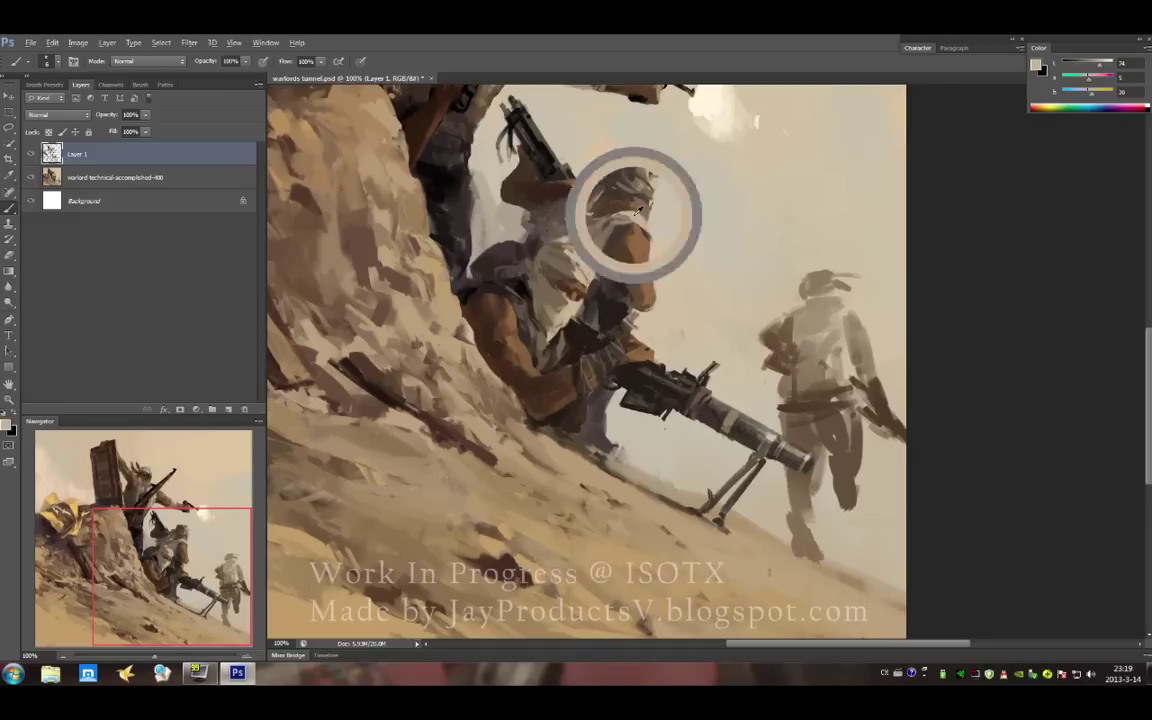
left_click(569, 194, "alt")
left_click(517, 241, "alt")
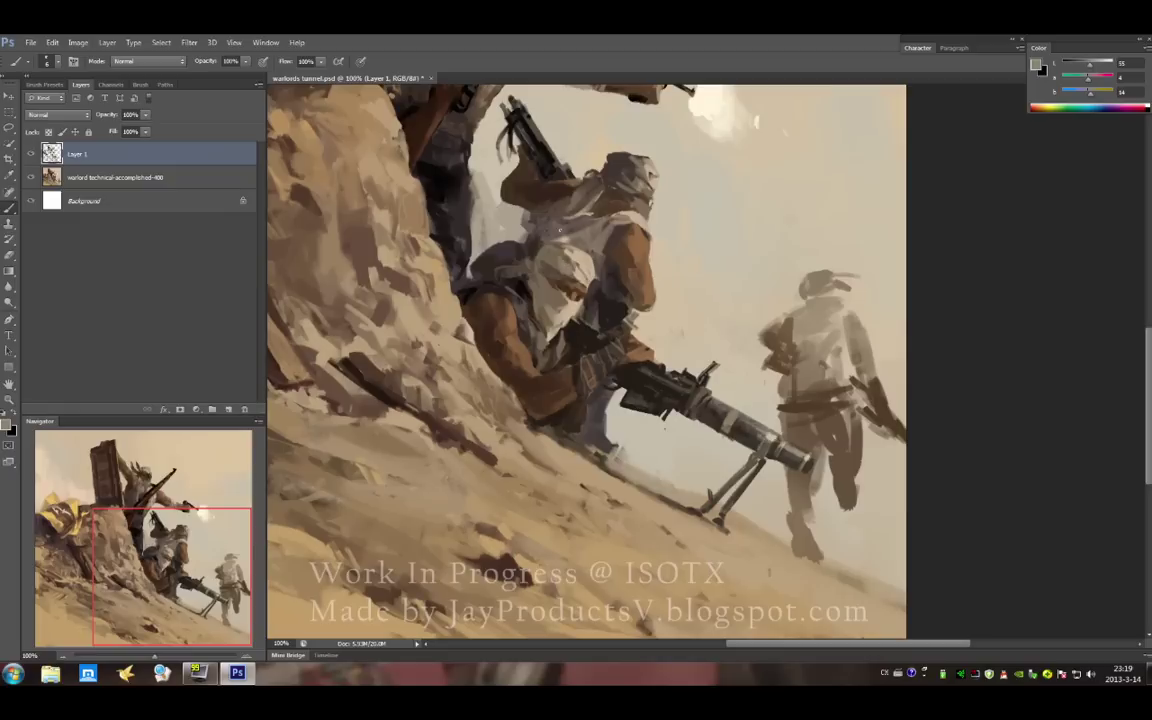
left_click(559, 230, "alt")
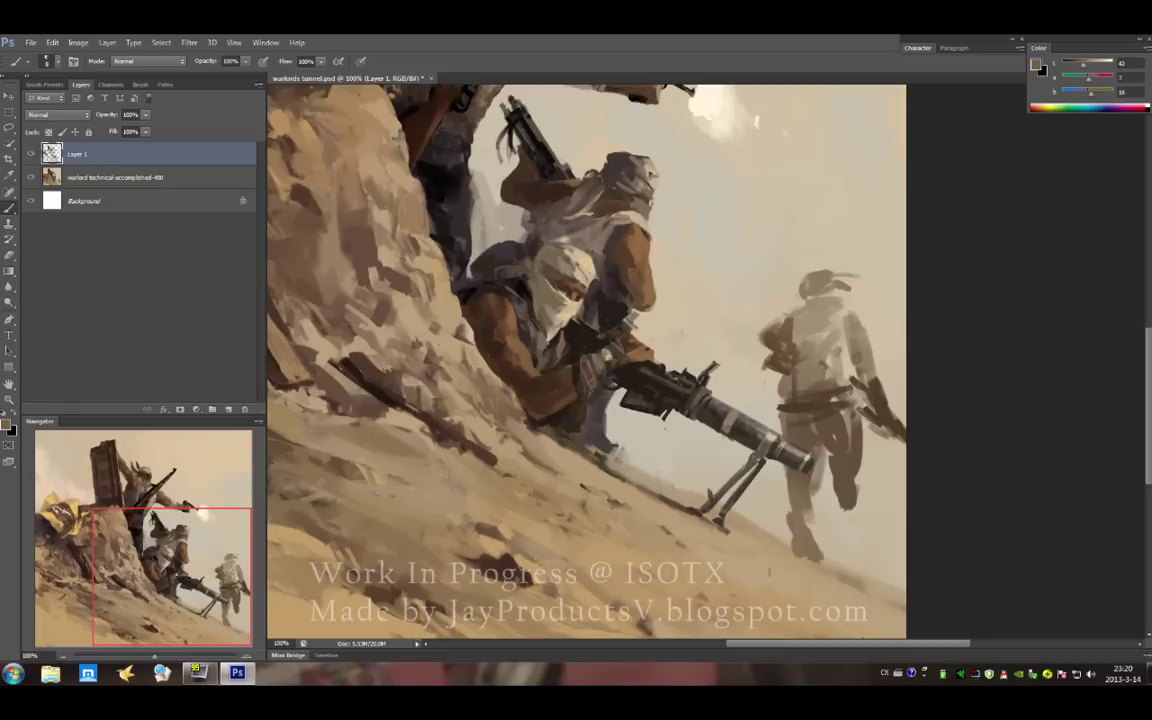
- Darken the gunner's arm and shoulder with near-black strokes
left_click(609, 360, "alt")
left_click(522, 342, "alt")
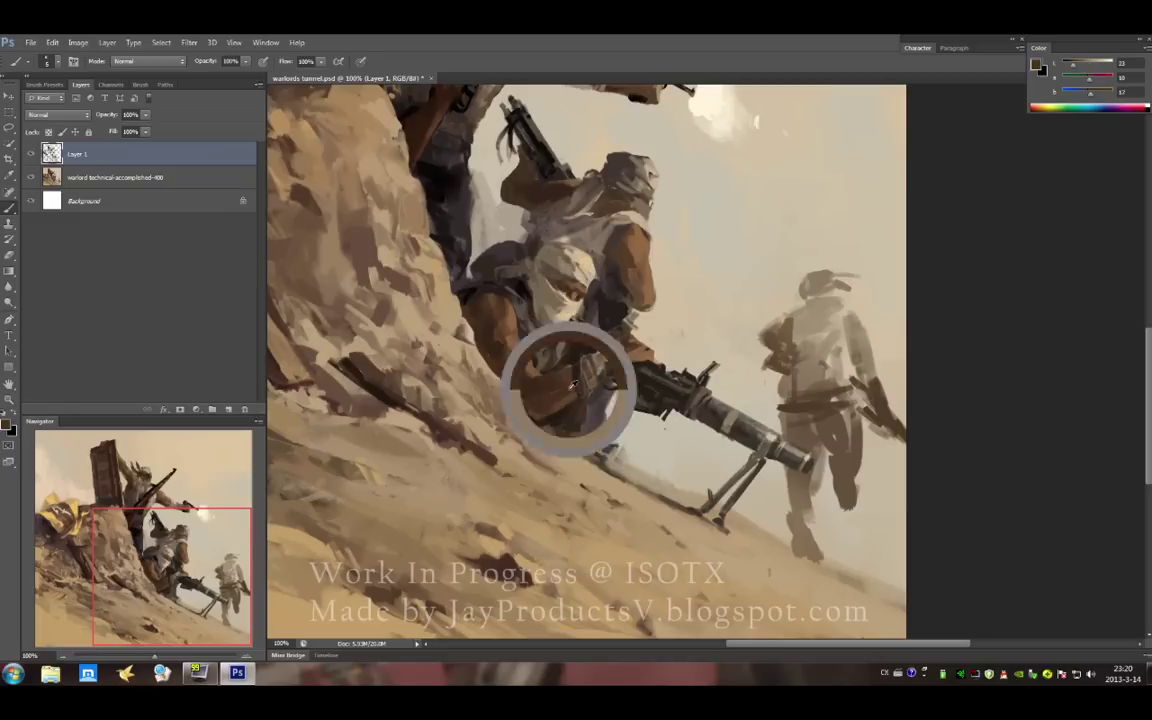
left_click(530, 345, "alt")
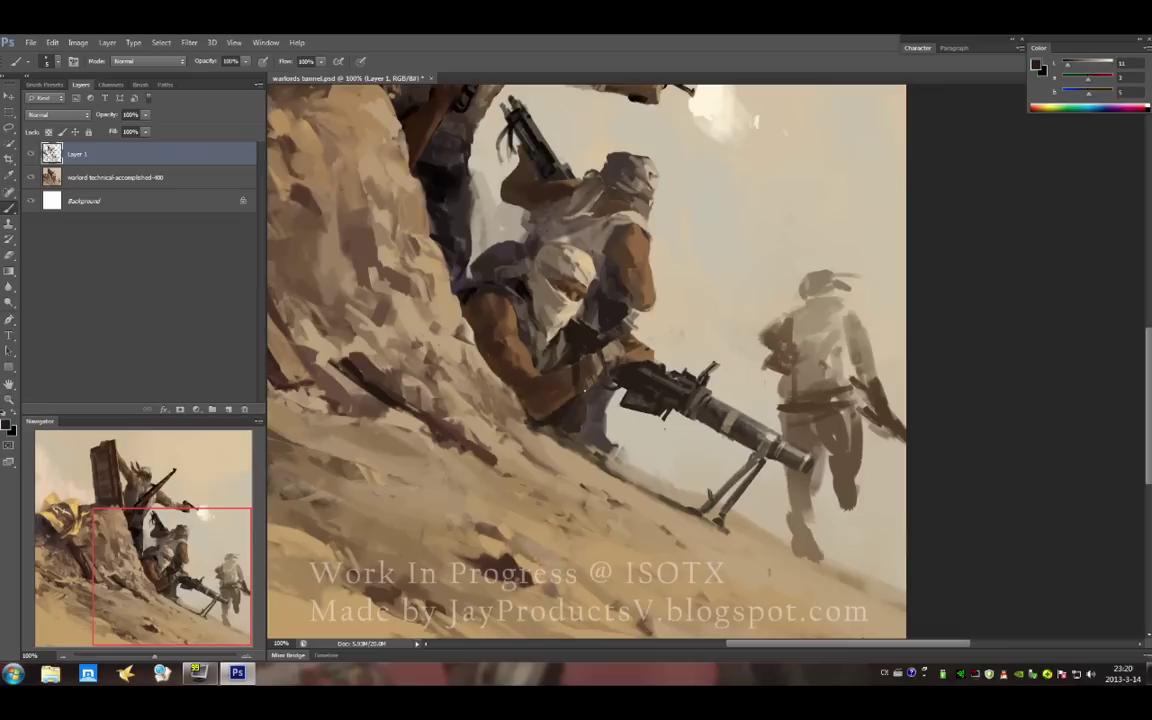
left_click(542, 331, "alt")
left_click(539, 339, "alt")
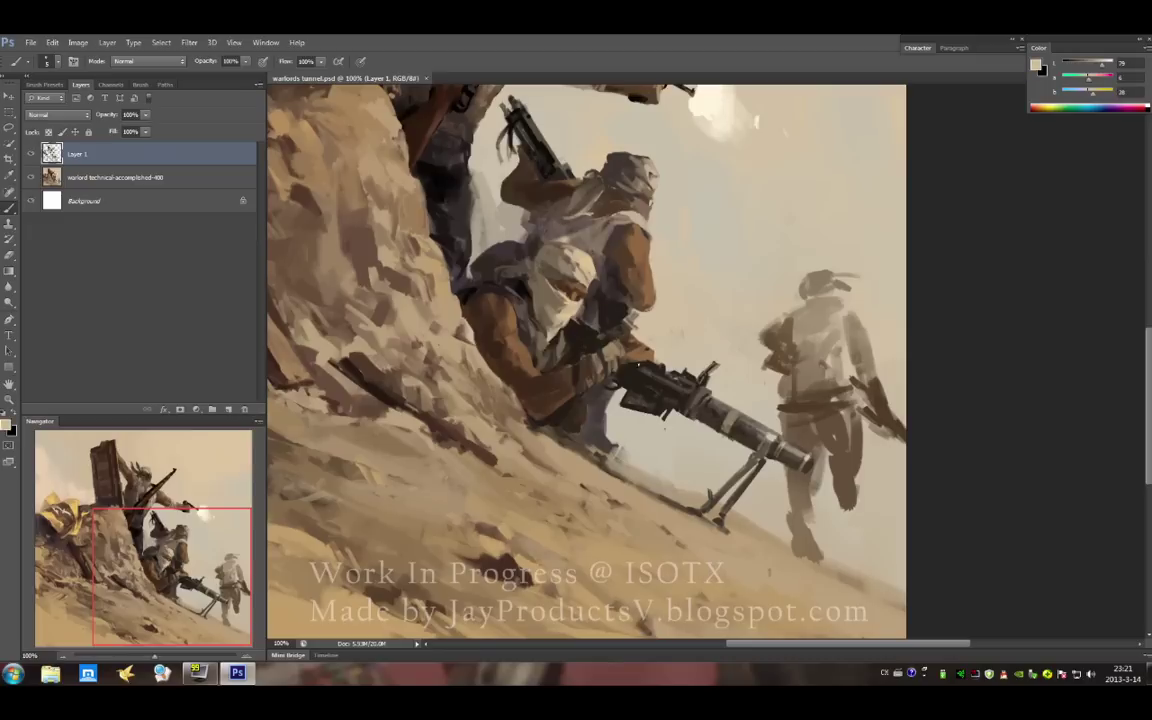
left_click(614, 350, "alt")
left_click(767, 438, "alt")
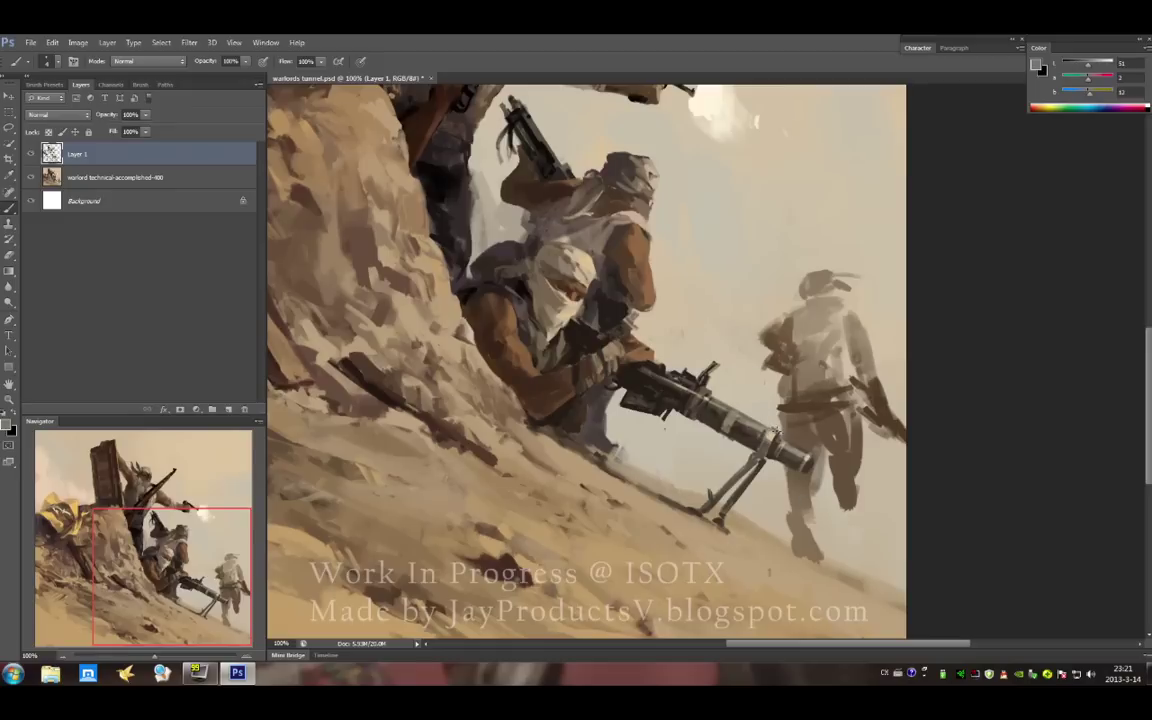
left_click(808, 458, "alt")
left_click(637, 393, "alt")
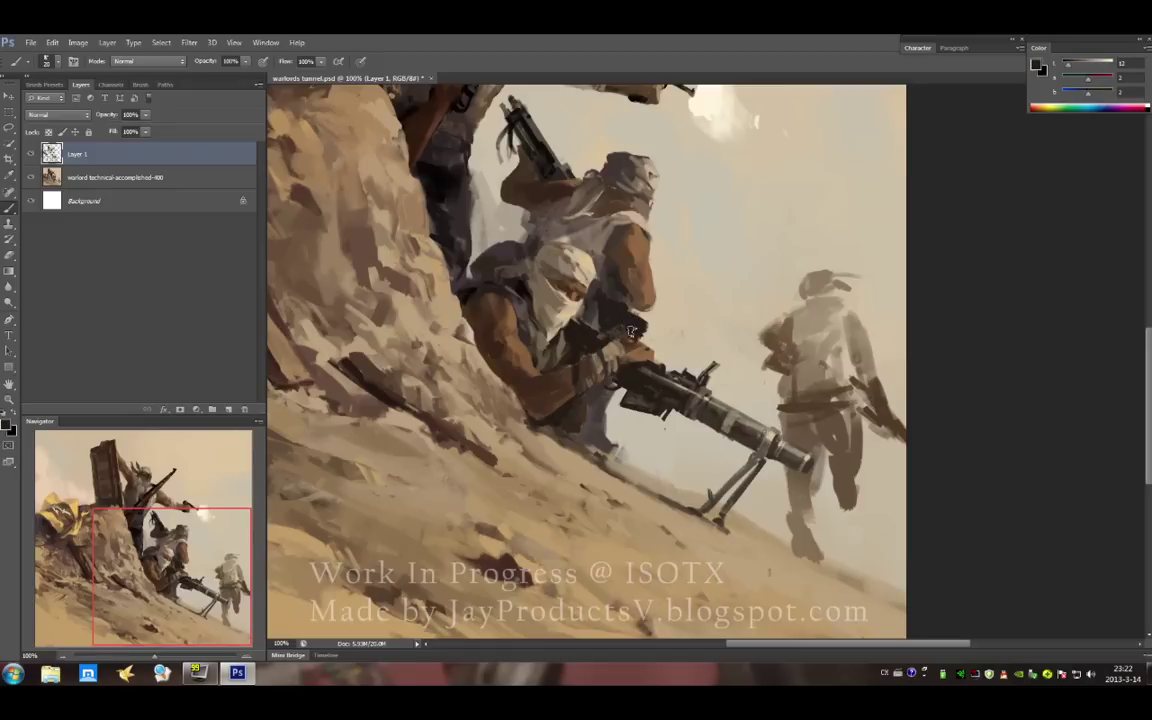
left_click_drag(645, 306, 627, 317)
left_click(531, 385, "alt")
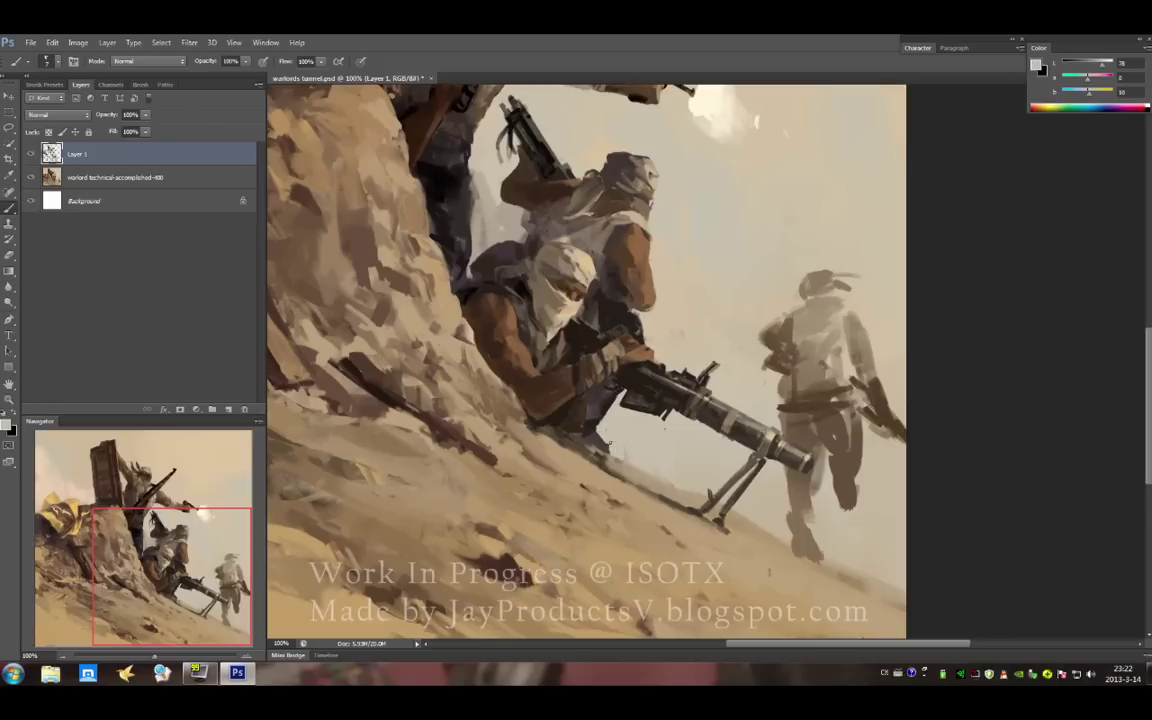
left_click(608, 440, "alt")
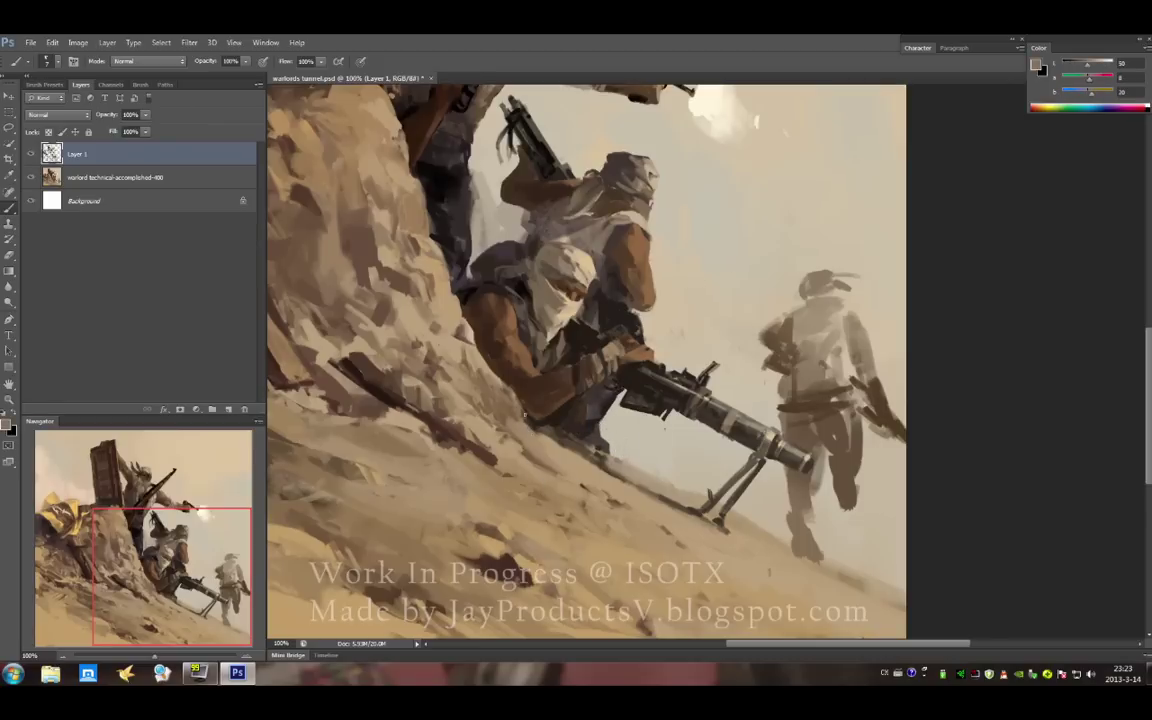
- Reshape the distant runner's head into a helmet and darken his back and arm
left_click(609, 434, "alt")
left_click_drag(812, 276, 824, 290)
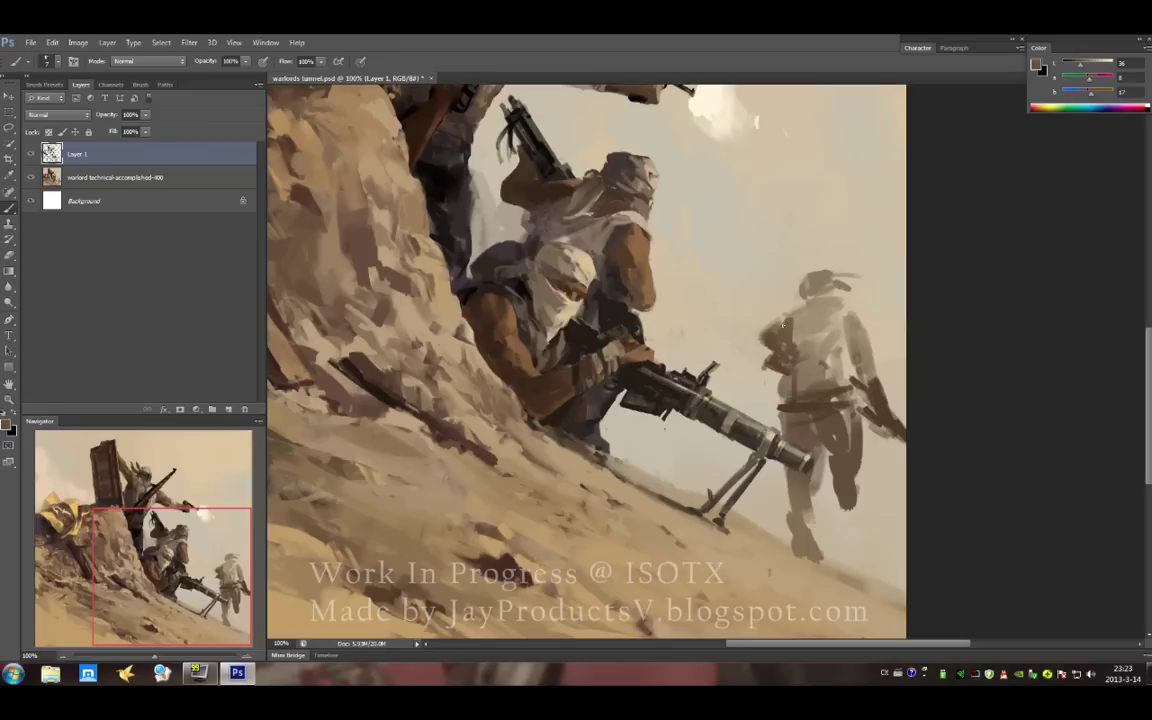
left_click_drag(872, 345, 862, 385)
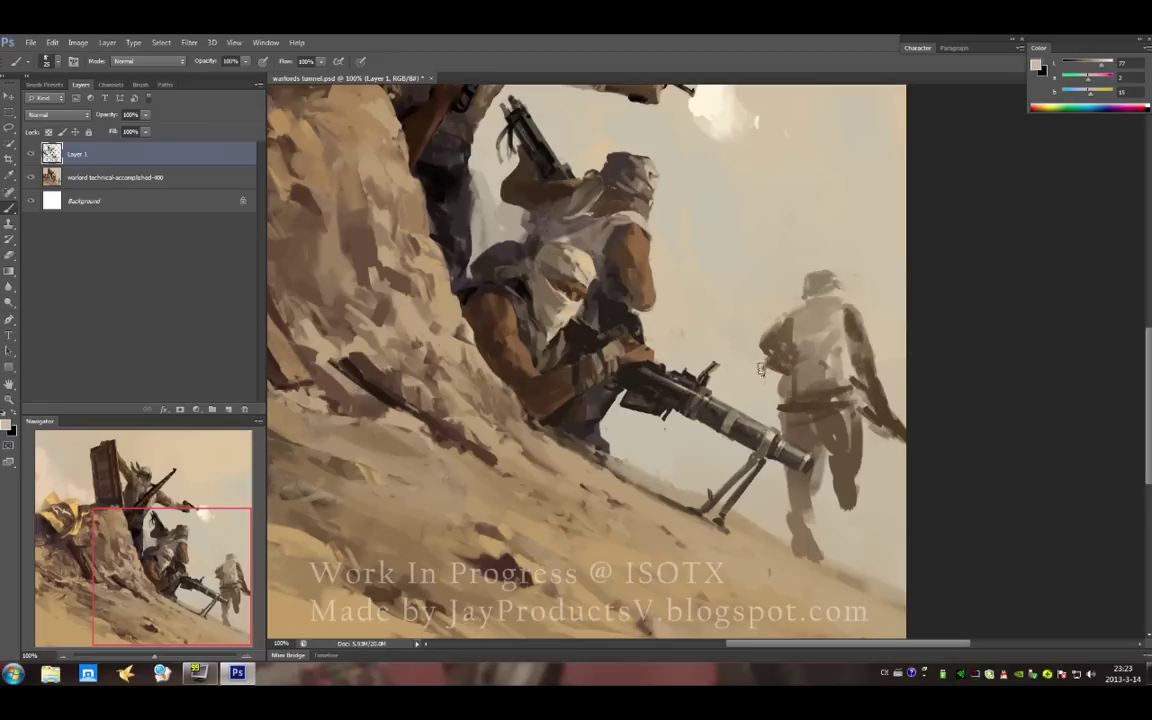
left_click(698, 318, "alt")
left_click(704, 299, "alt")
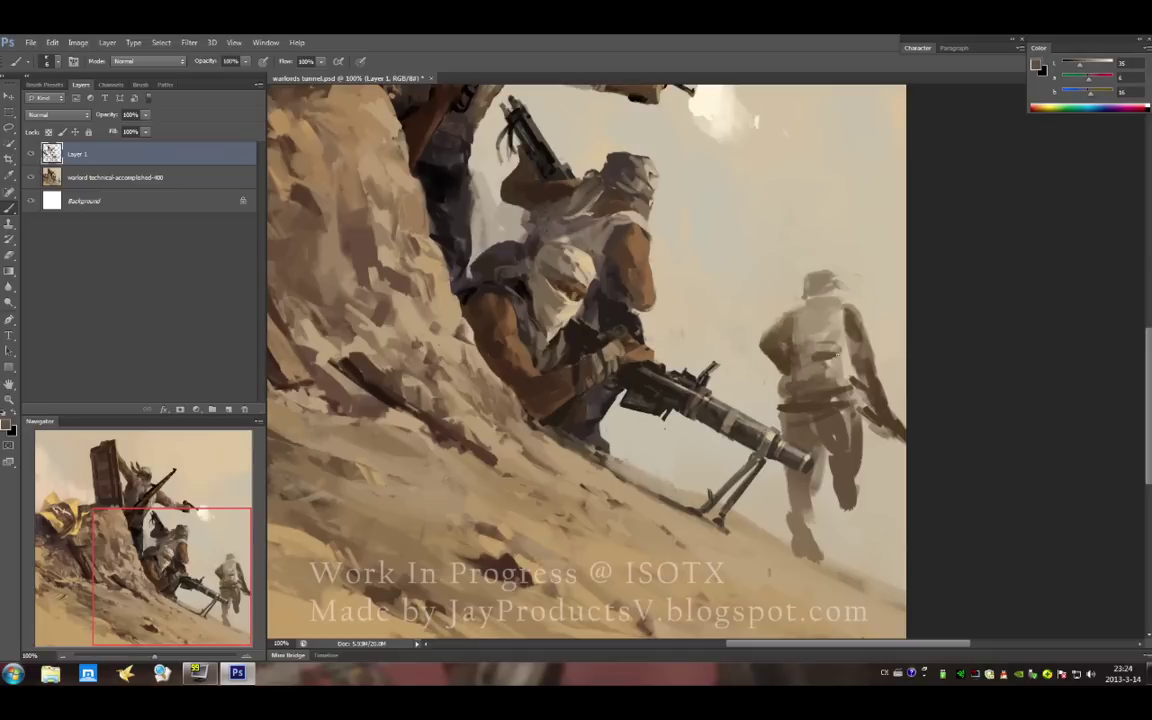
- Add dark brown marks to the runner's arm and rifle
left_click(772, 378, "alt")
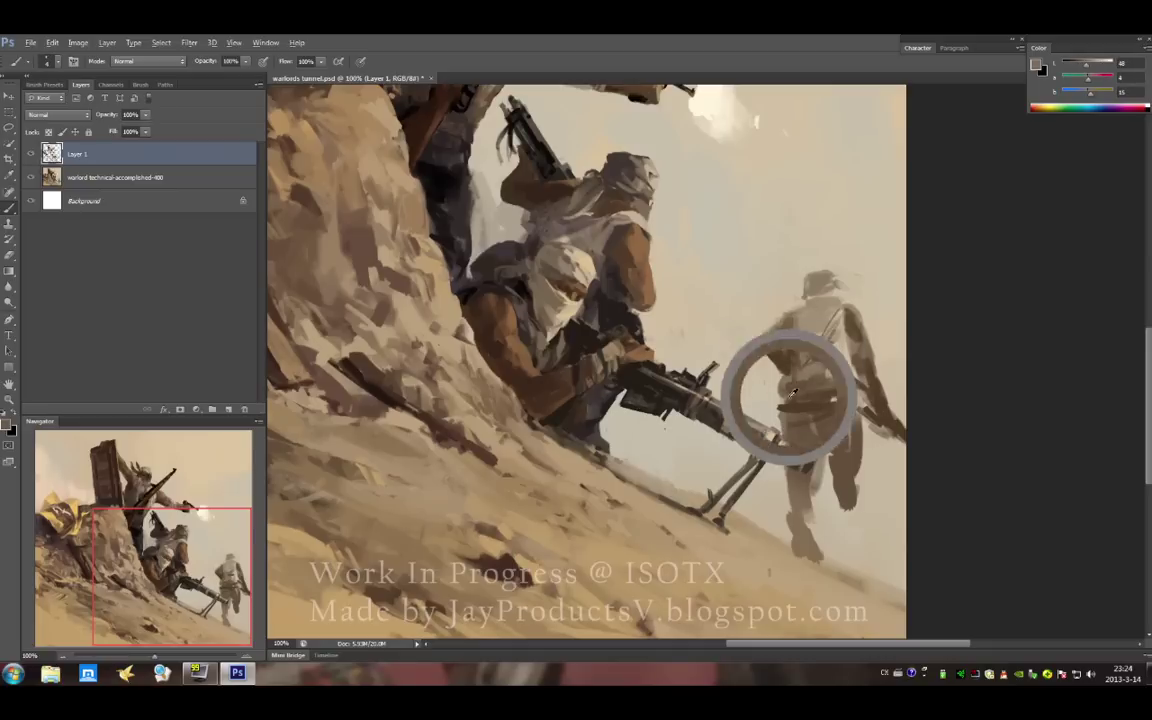
left_click(703, 384, "alt")
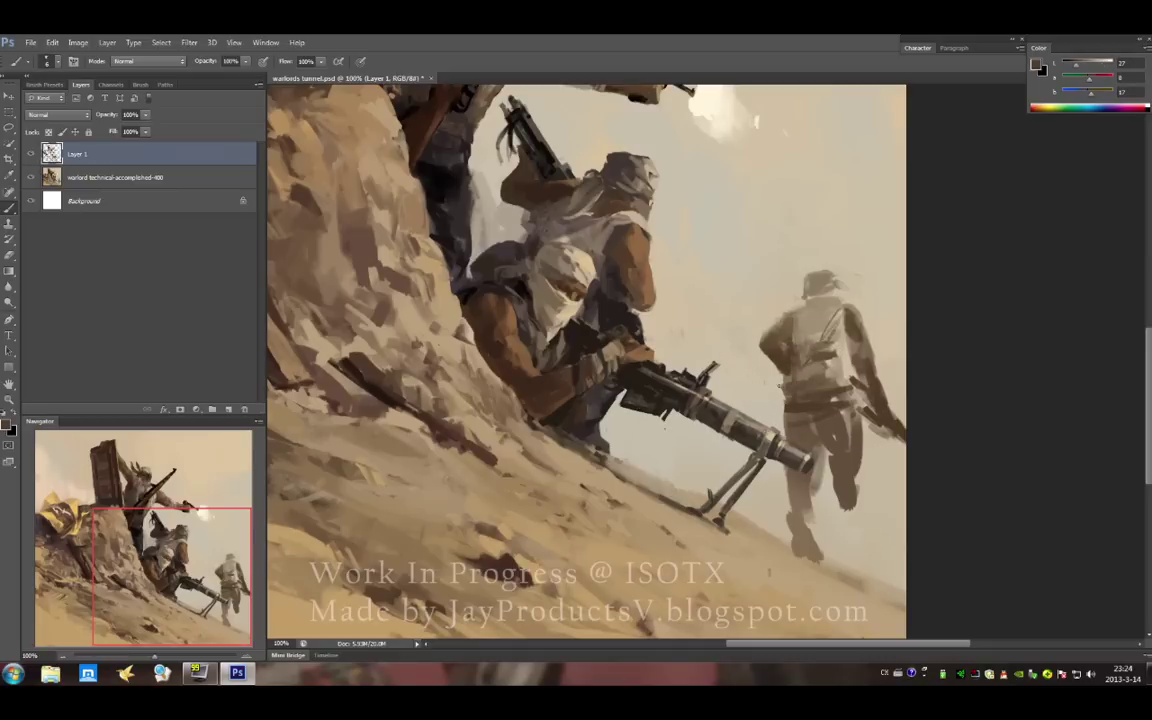
left_click(764, 362, "alt")
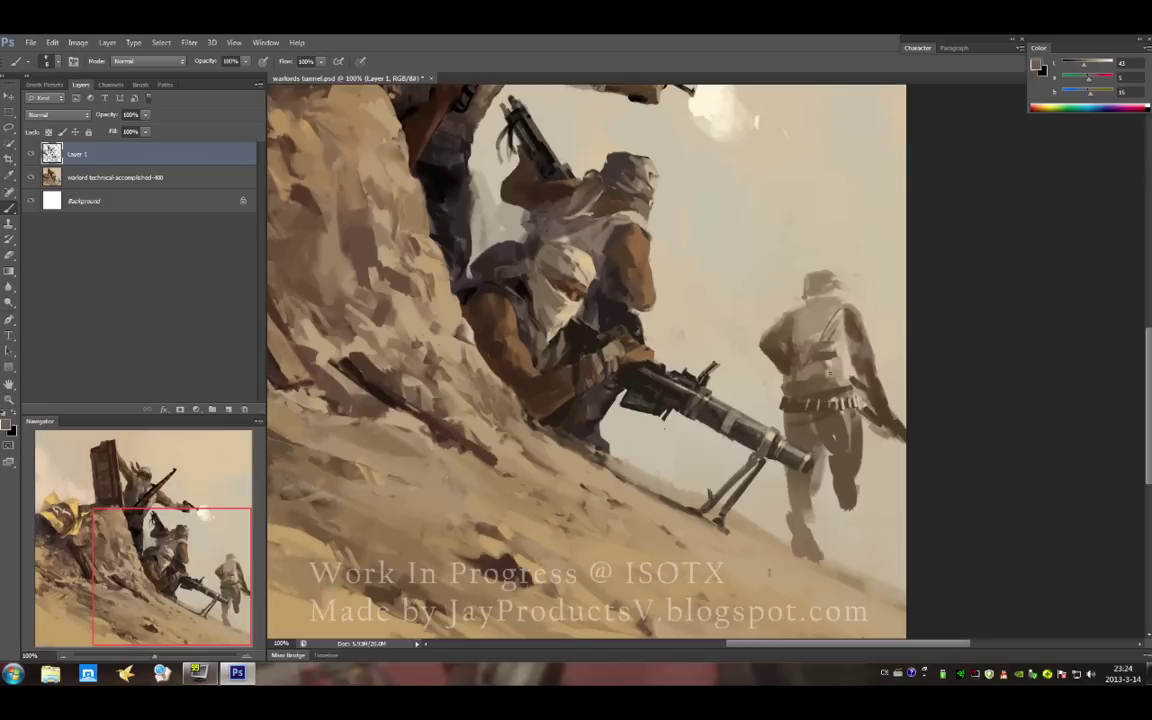
left_click(783, 338, "alt")
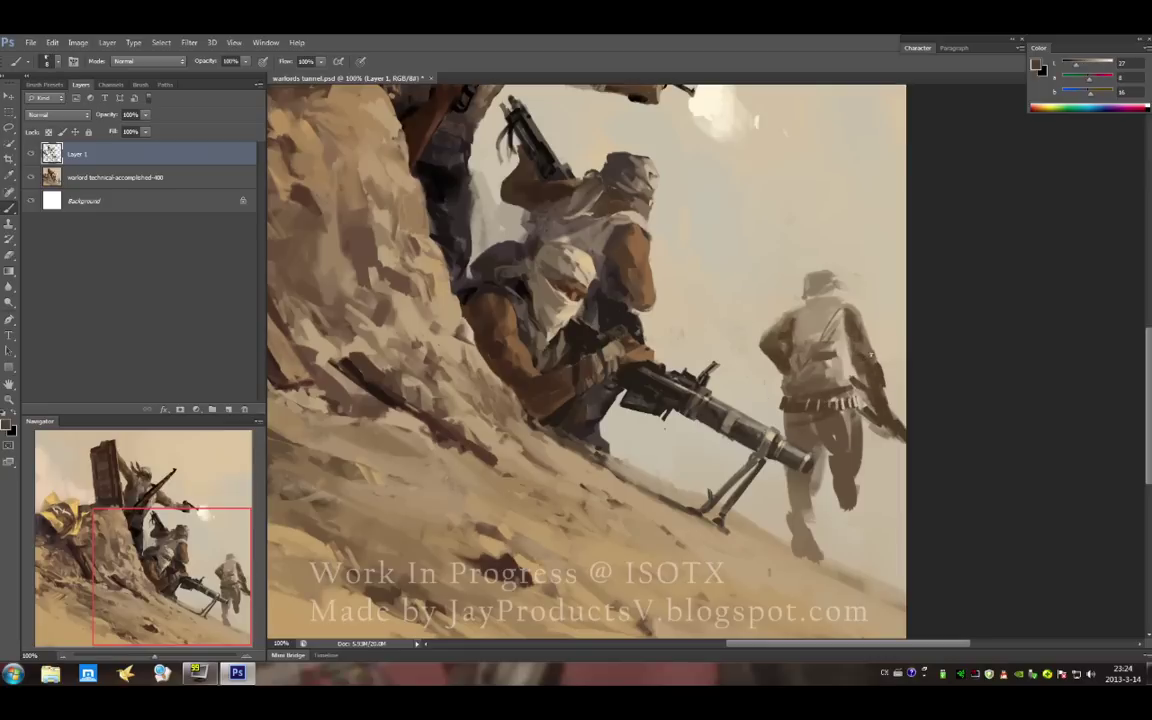
left_click(871, 380, "alt")
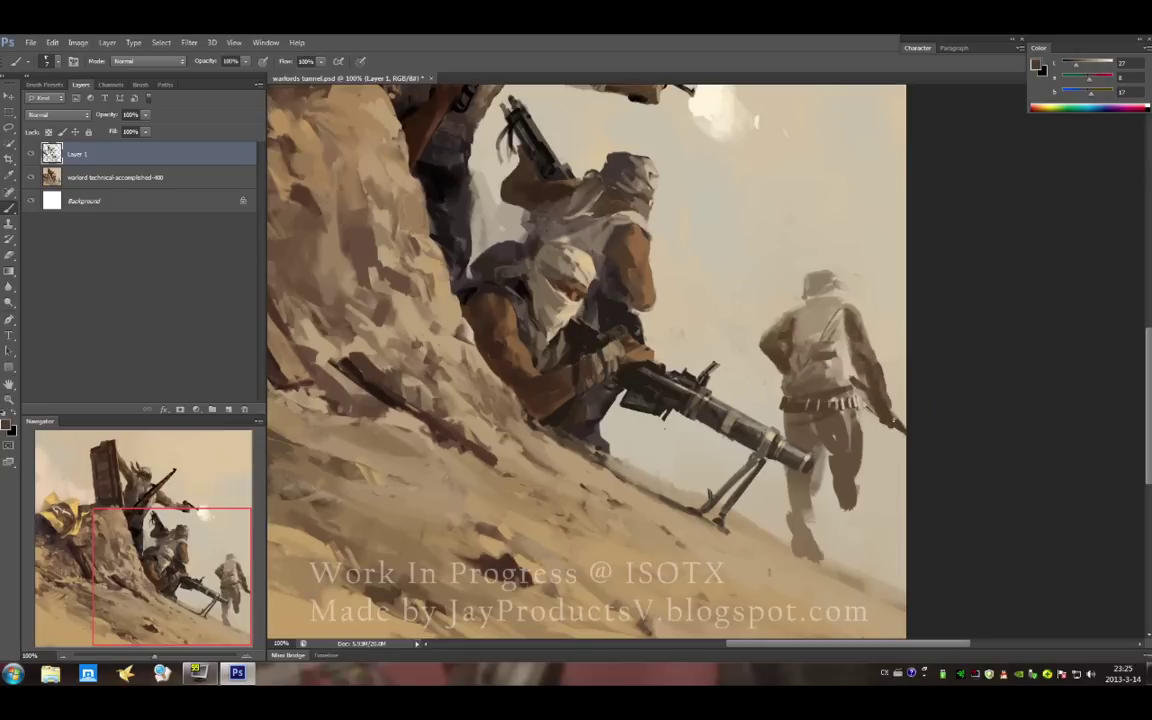
left_click_drag(858, 384, 872, 412)
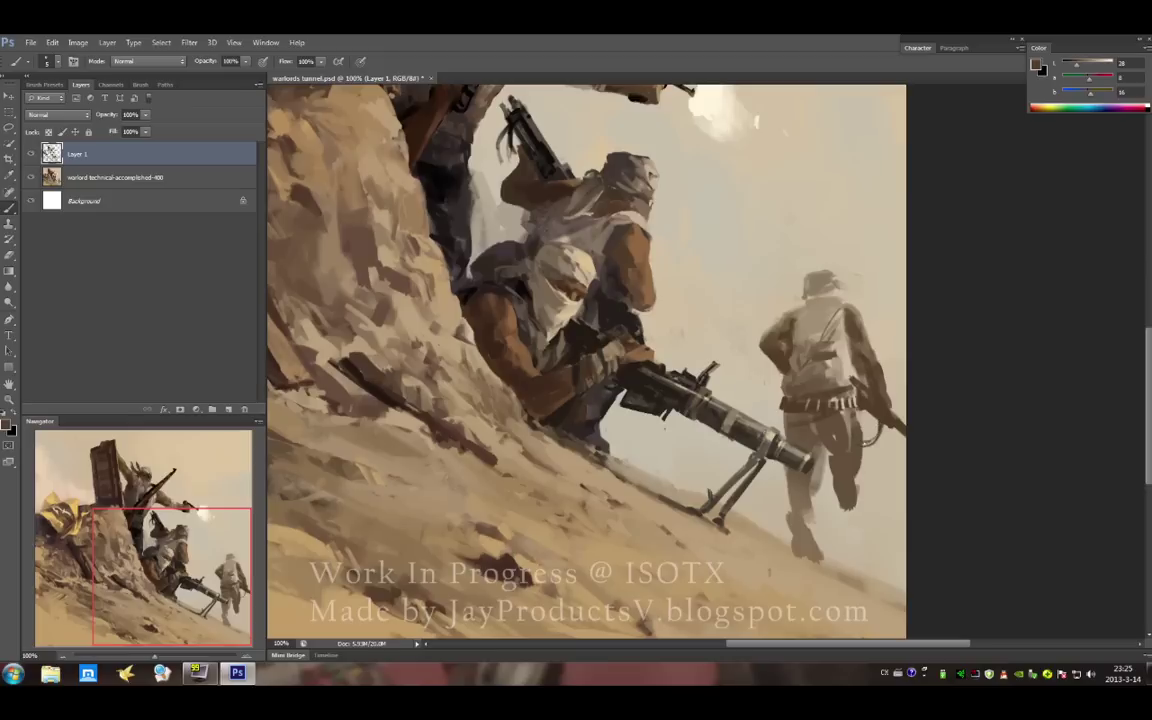
- With a larger brush, repaint the running soldier's head in darker tones
key("bracketright")
left_click(842, 347, "alt")
left_click(823, 296, "alt")
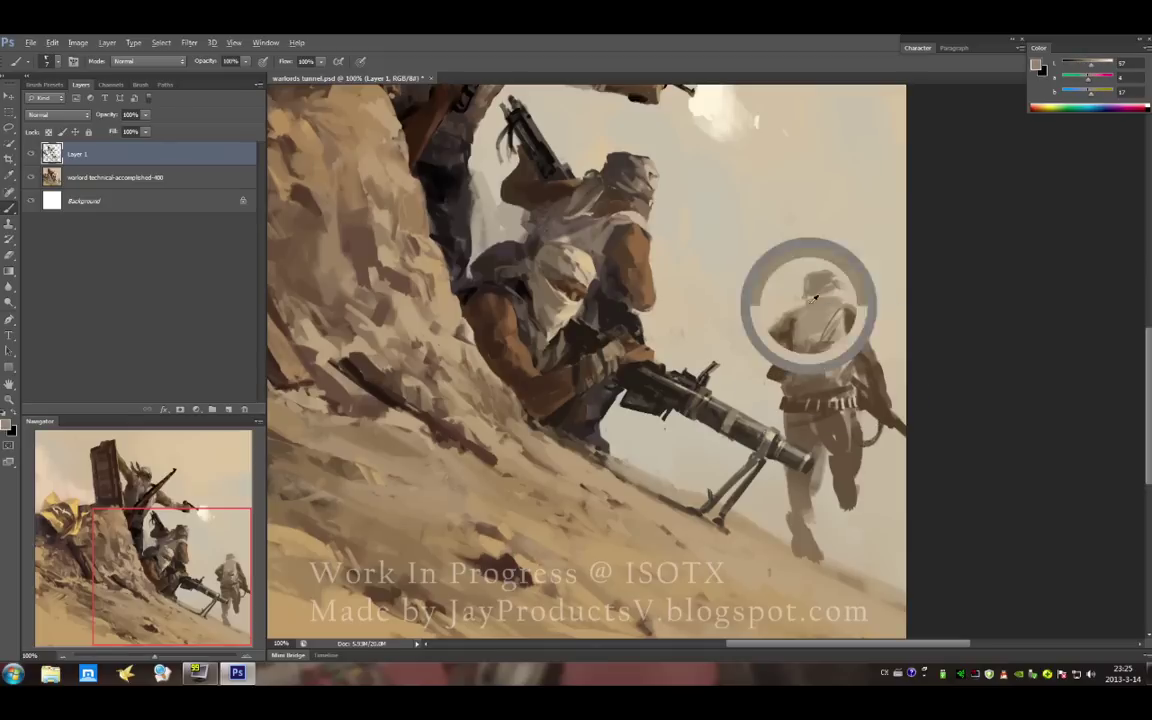
left_click_drag(783, 296, 805, 287)
left_click(745, 258, "alt")
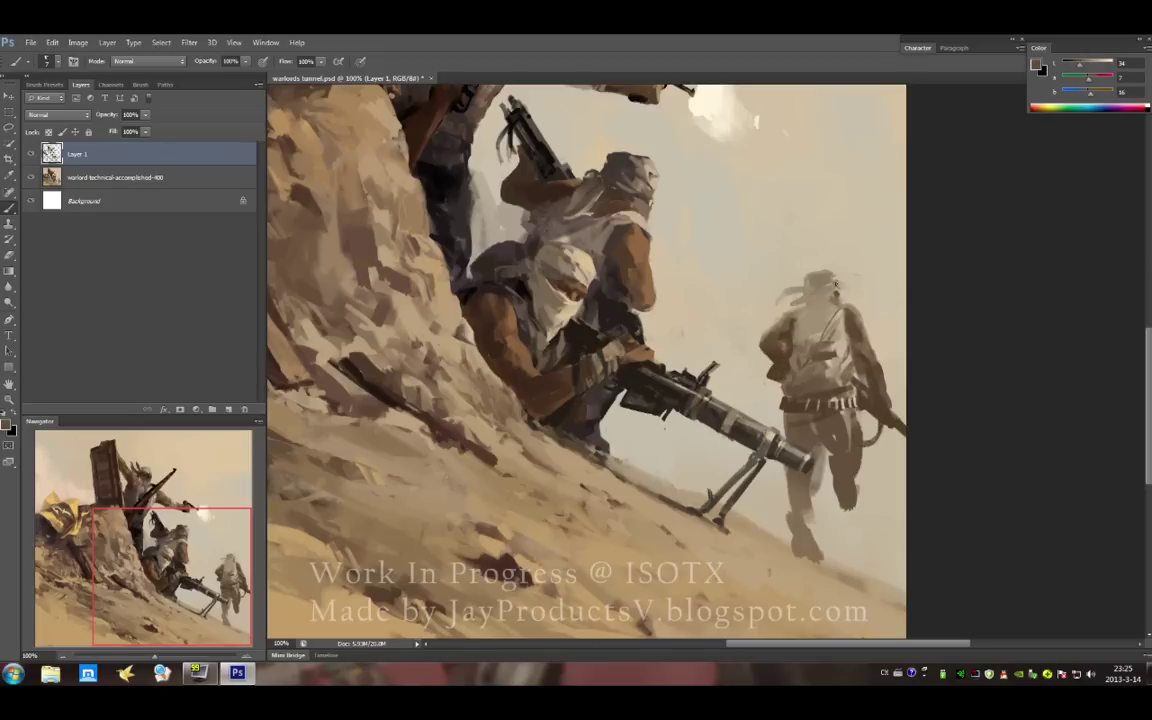
left_click(837, 268, "alt")
left_click(836, 302, "alt")
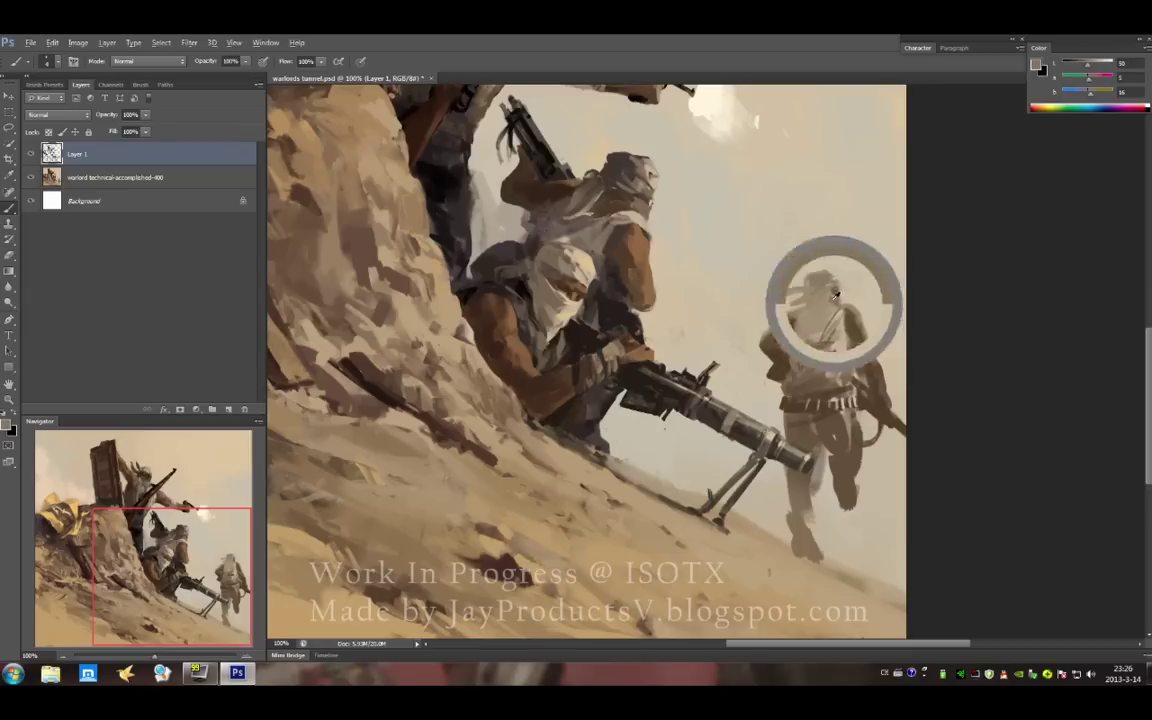
- Define the runner's hip, lower legs and foot against the sand
left_click(824, 410, "alt")
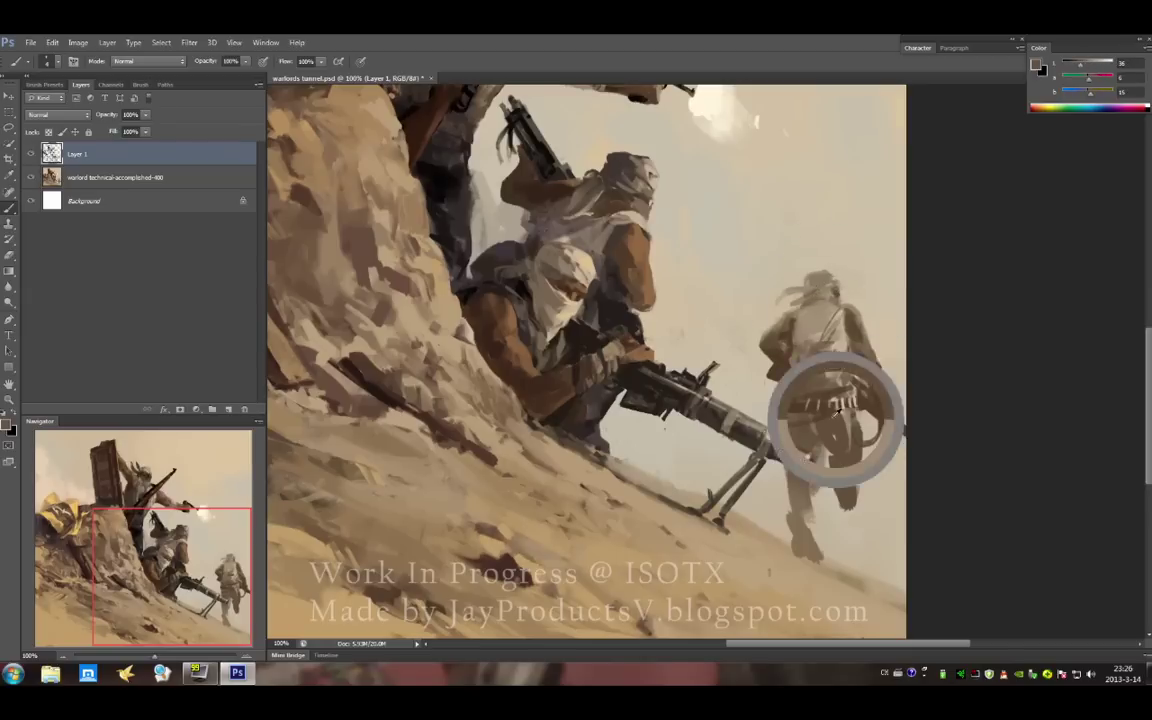
left_click(845, 455, "alt")
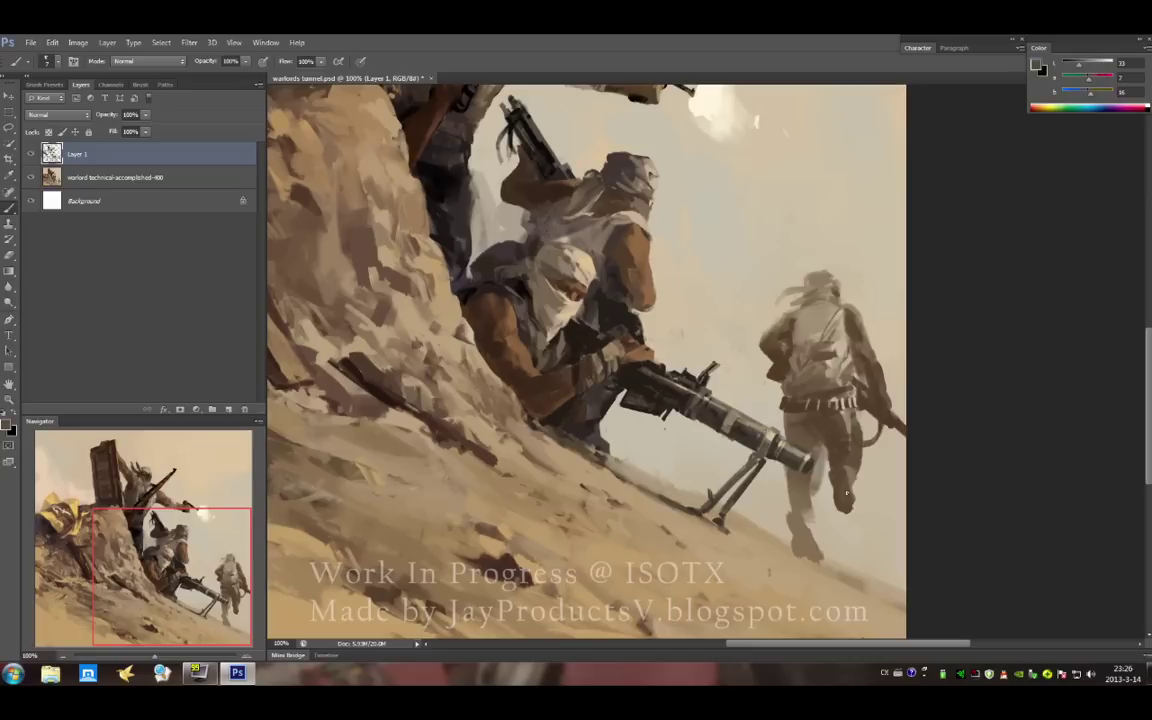
left_click(838, 425, "alt")
left_click(766, 483, "alt")
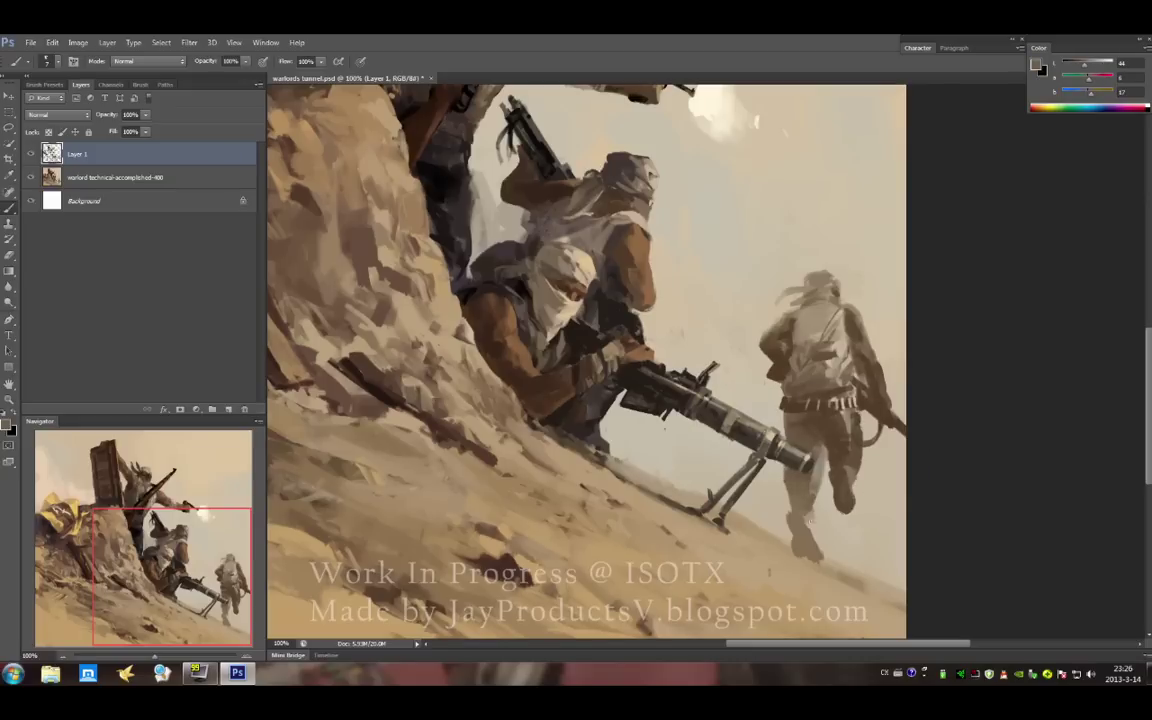
left_click_drag(795, 525, 810, 545)
left_click(823, 540, "alt")
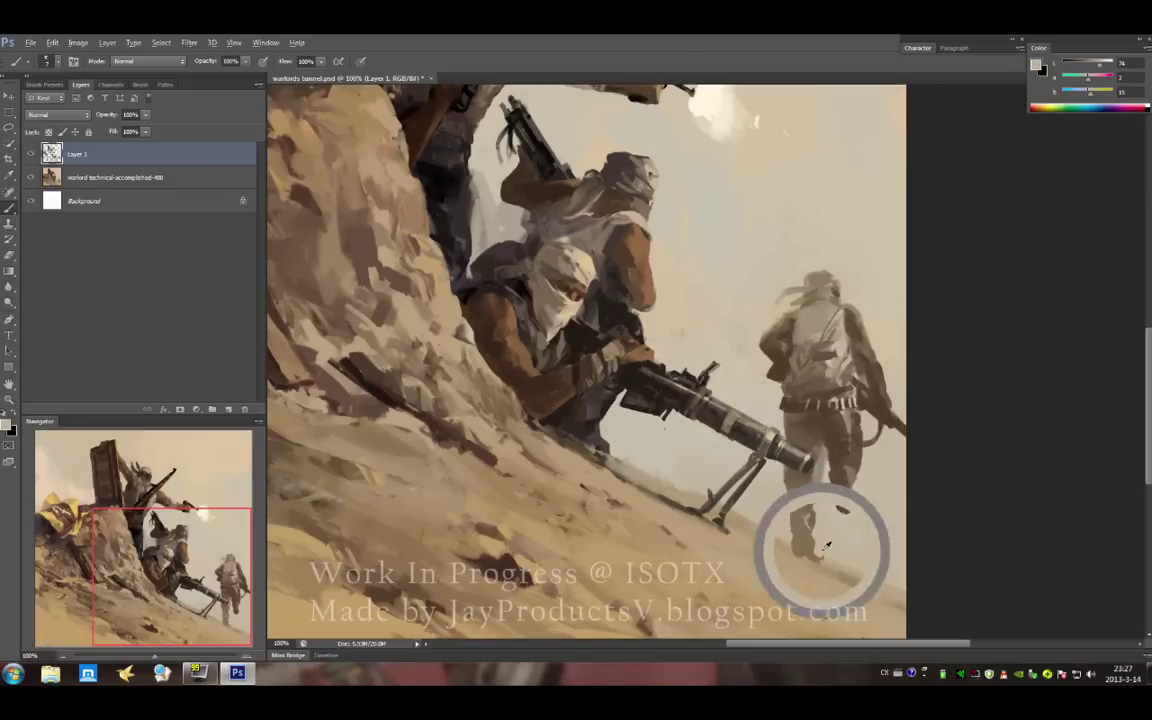
left_click(820, 450, "alt")
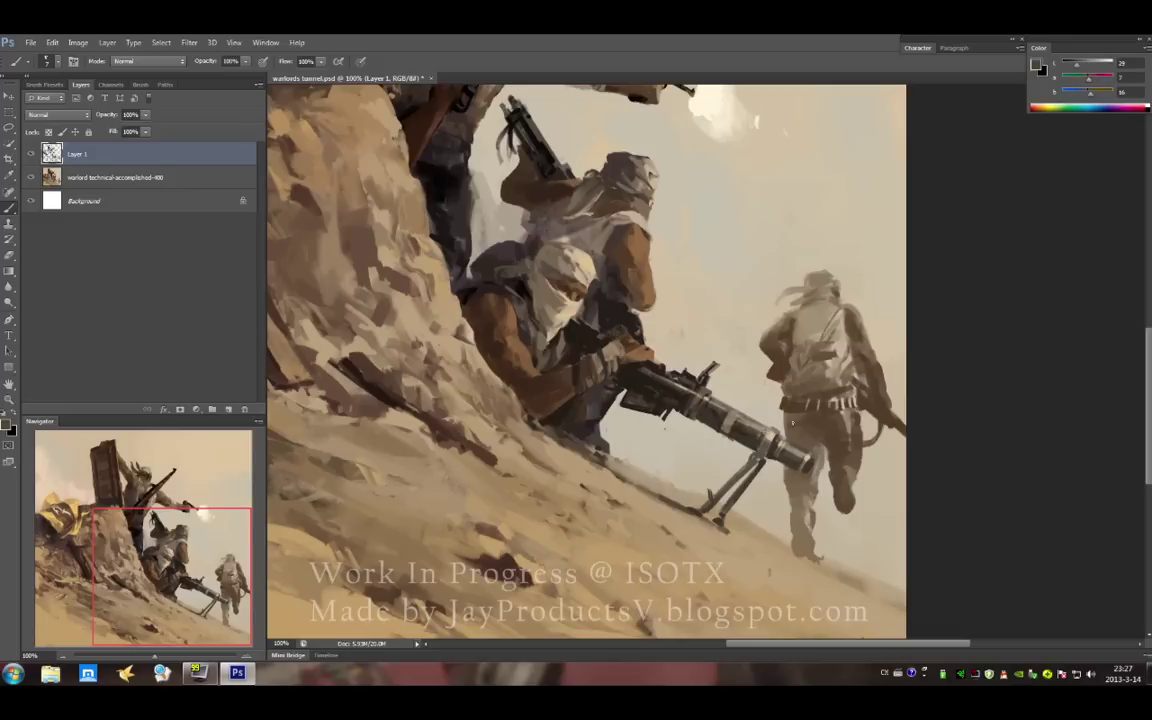
left_click(848, 408, "alt")
left_click(832, 471, "alt")
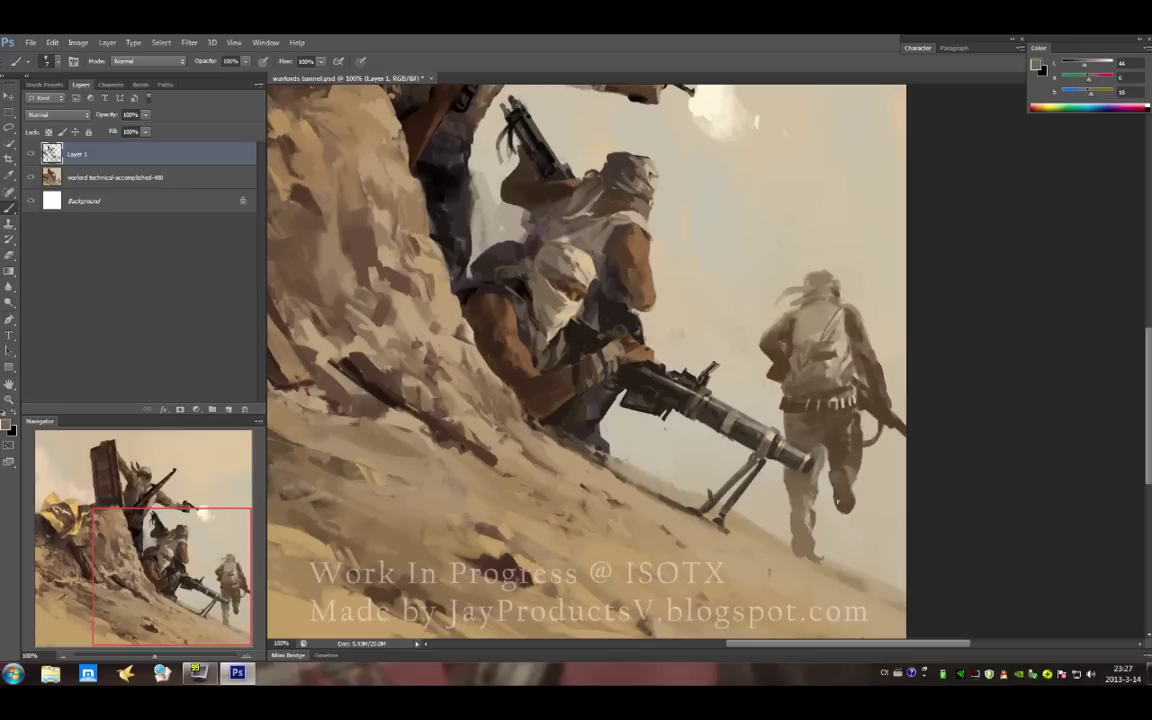
left_click(838, 500, "alt")
- Cover the dark rock below the machine gunner with lighter sand strokes
left_click_drag(540, 519, 700, 474)
left_click(638, 455, "alt")
left_click_drag(640, 510, 690, 532)
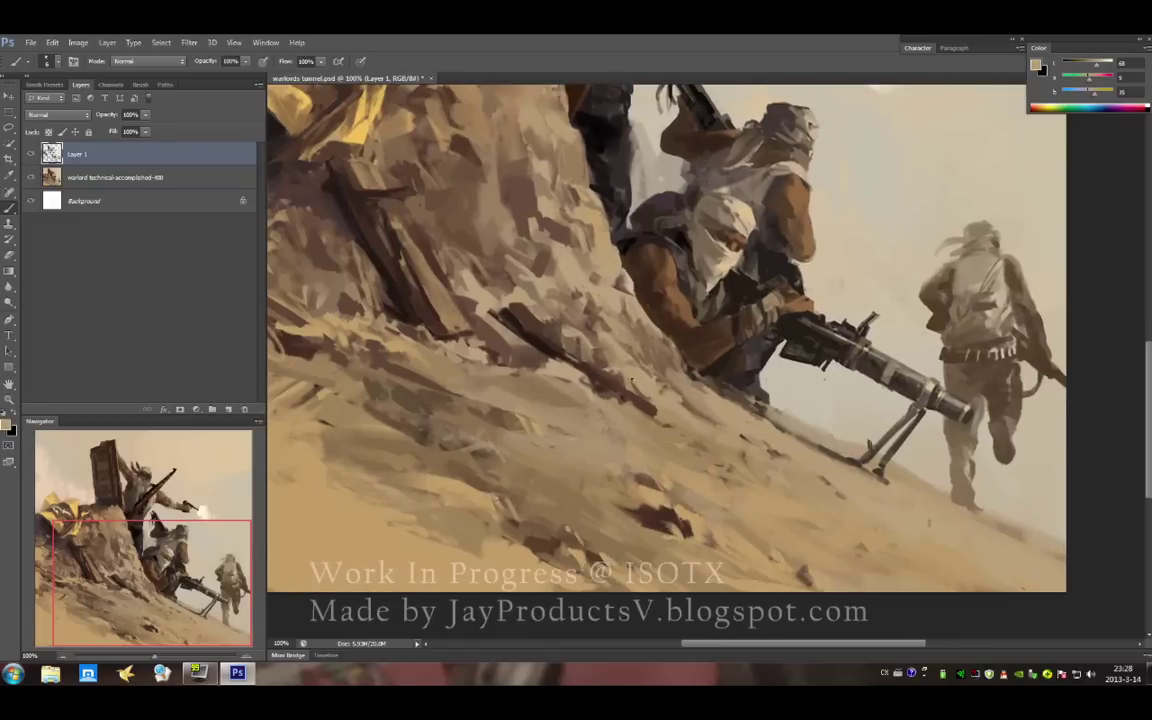
- Fit the painting on screen and add a new Soft Light layer, Layer 2
key("z")
key("ctrl+0")
key("ctrl+1")
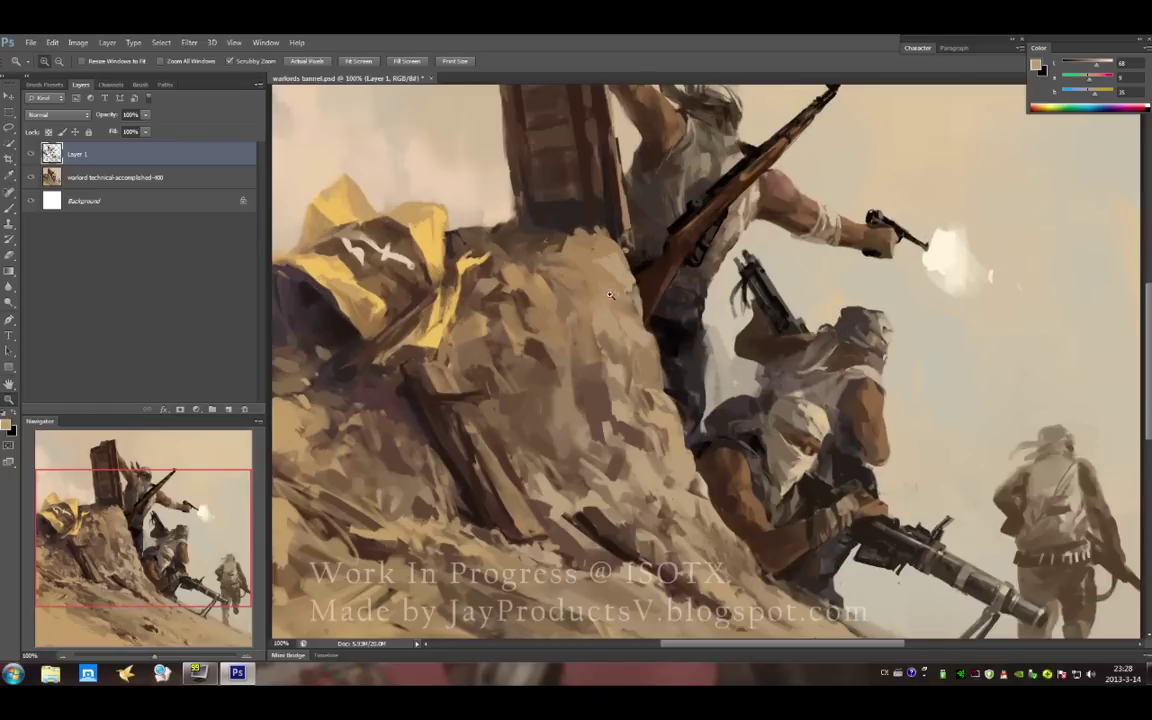
key("ctrl+0")
key("ctrl+shift+alt+n")
- Brighten the sand mound, crate and rifleman's shoulder and arm with a light cream brush
key("b")
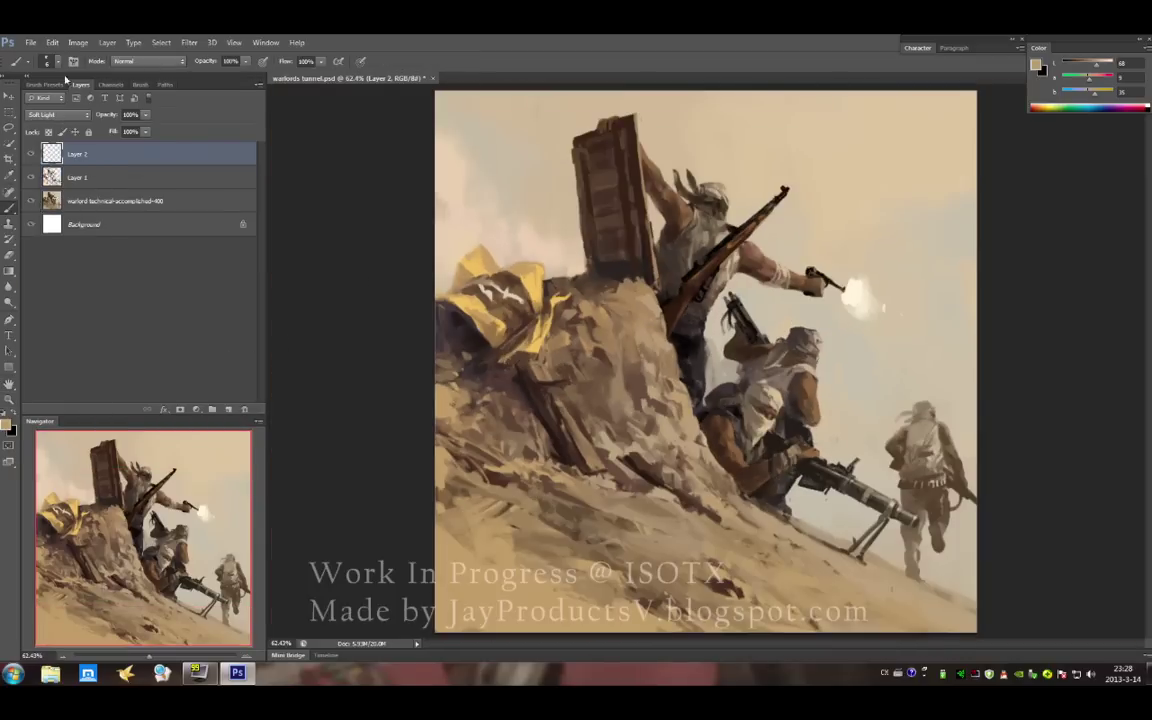
left_click(819, 108, "alt")
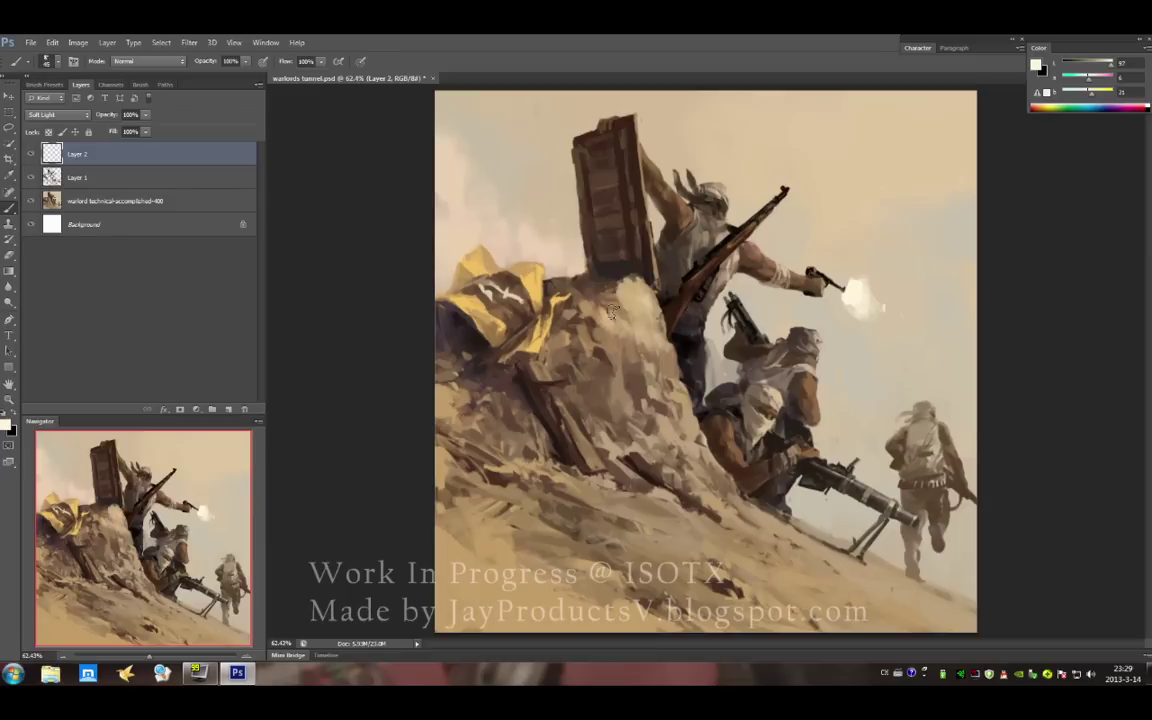
left_click_drag(612, 312, 618, 220)
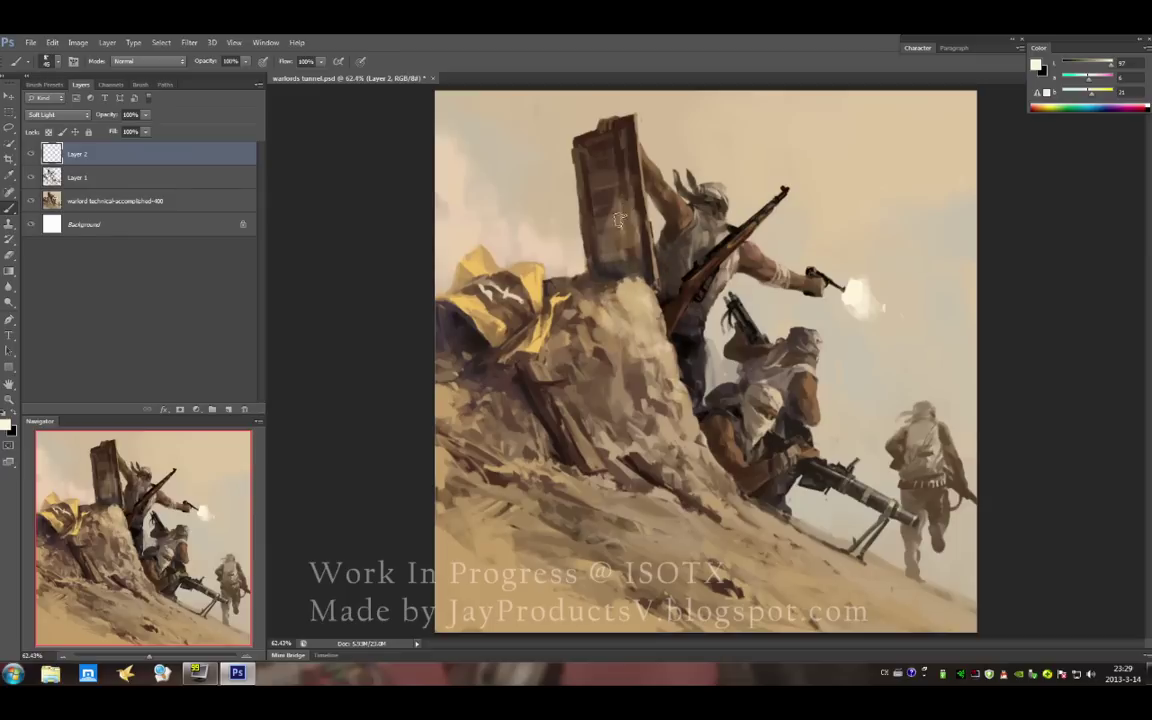
mouse_move(618, 220)
left_mouse_down()
mouse_move(783, 193)
mouse_move(690, 238)
left_mouse_up()
mouse_move(650, 202)
left_mouse_down()
mouse_move(615, 185)
mouse_move(747, 407)
mouse_move(690, 360)
mouse_move(745, 428)
mouse_move(690, 395)
mouse_move(680, 425)
left_mouse_up()
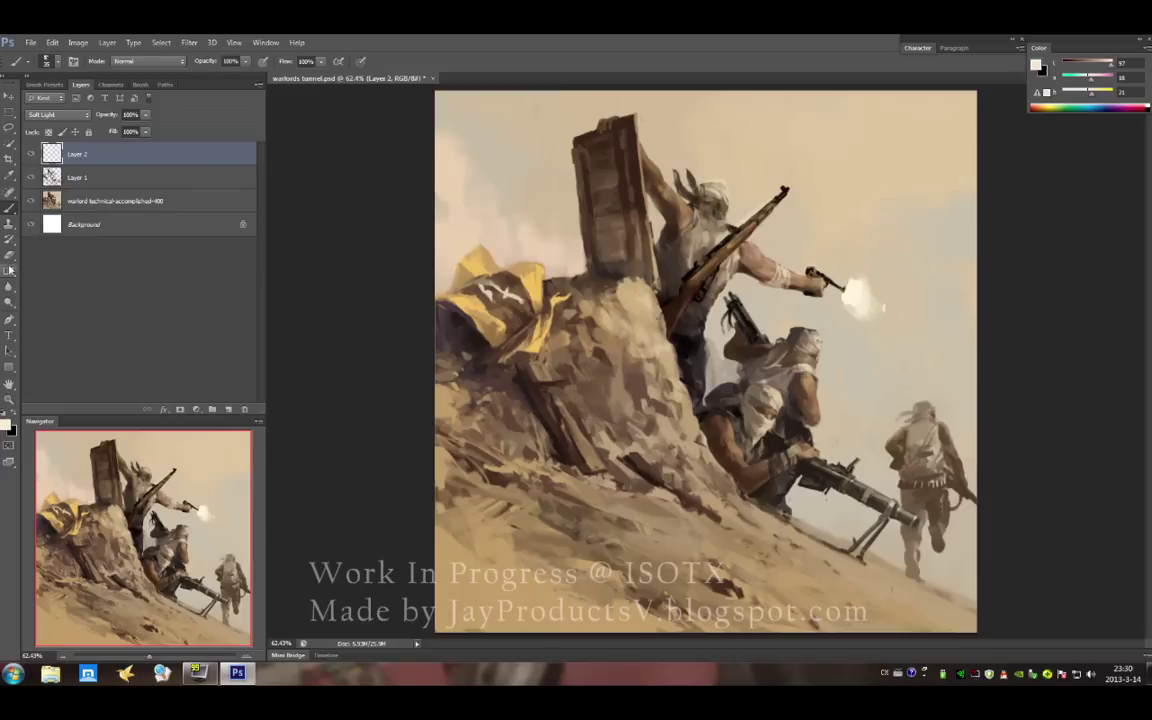
- Erase excess highlights on the rifleman's head with a size-45 eraser, then add Layer 3
left_click(9, 246)
left_click(216, 137)
left_click(80, 84)
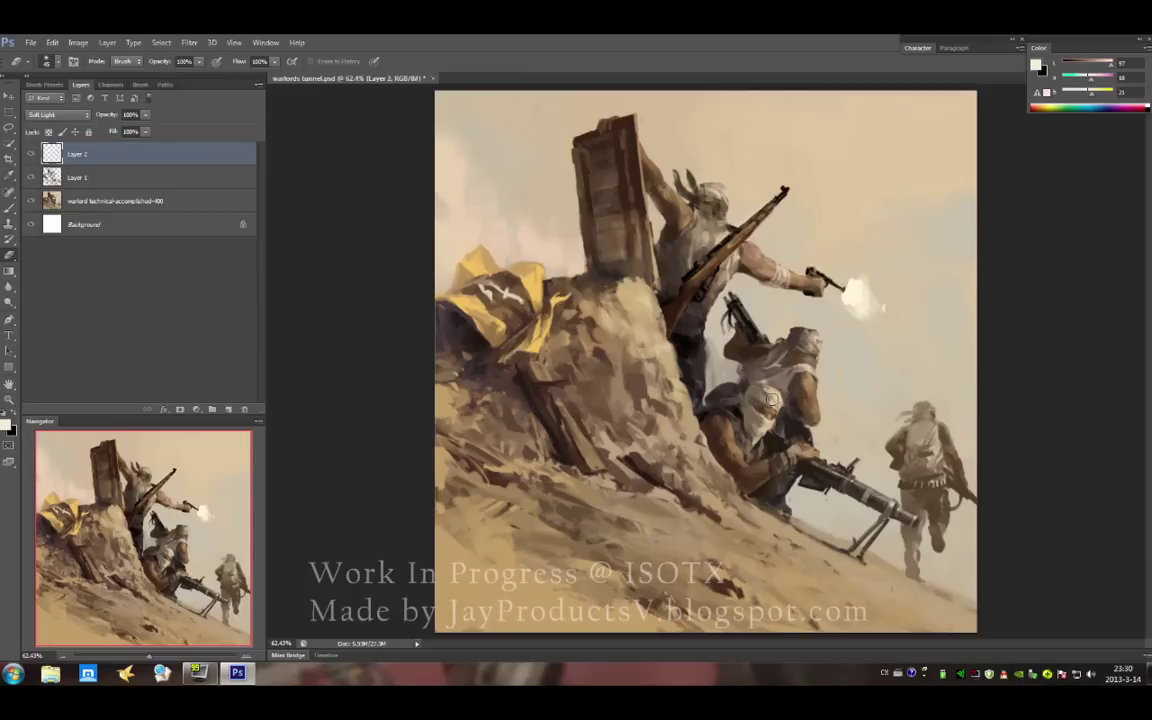
left_click_drag(728, 170, 733, 229)
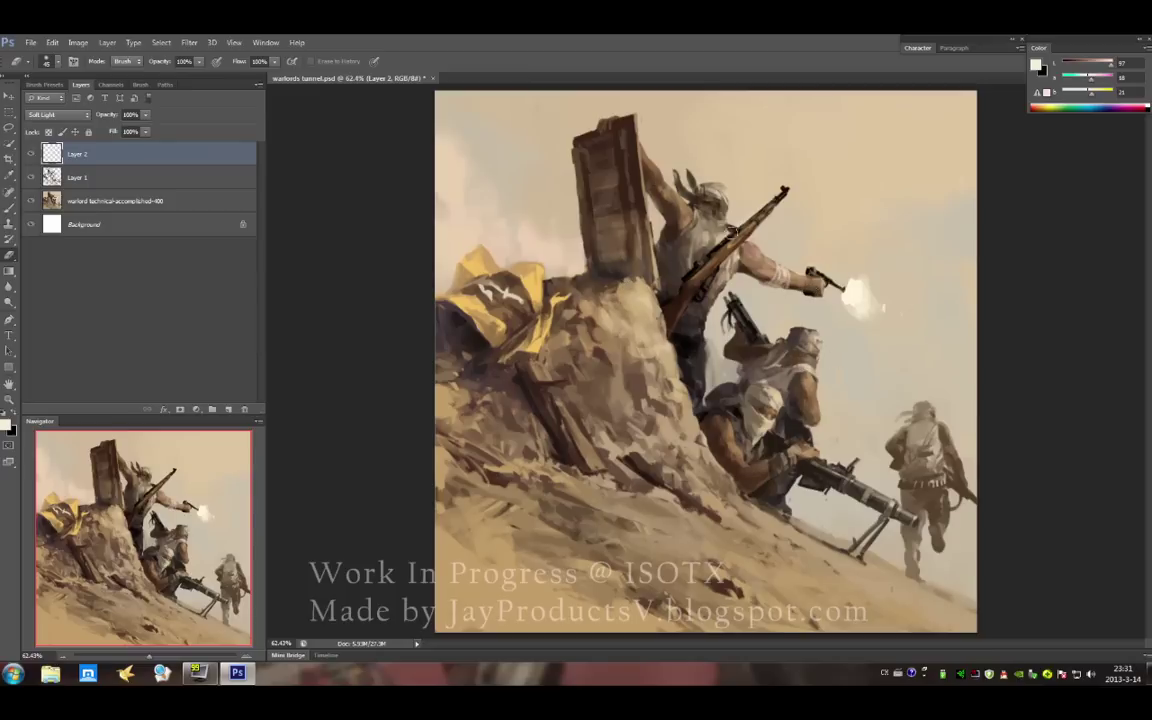
key("ctrl+shift+alt+n")
key("F5")
key("F5")
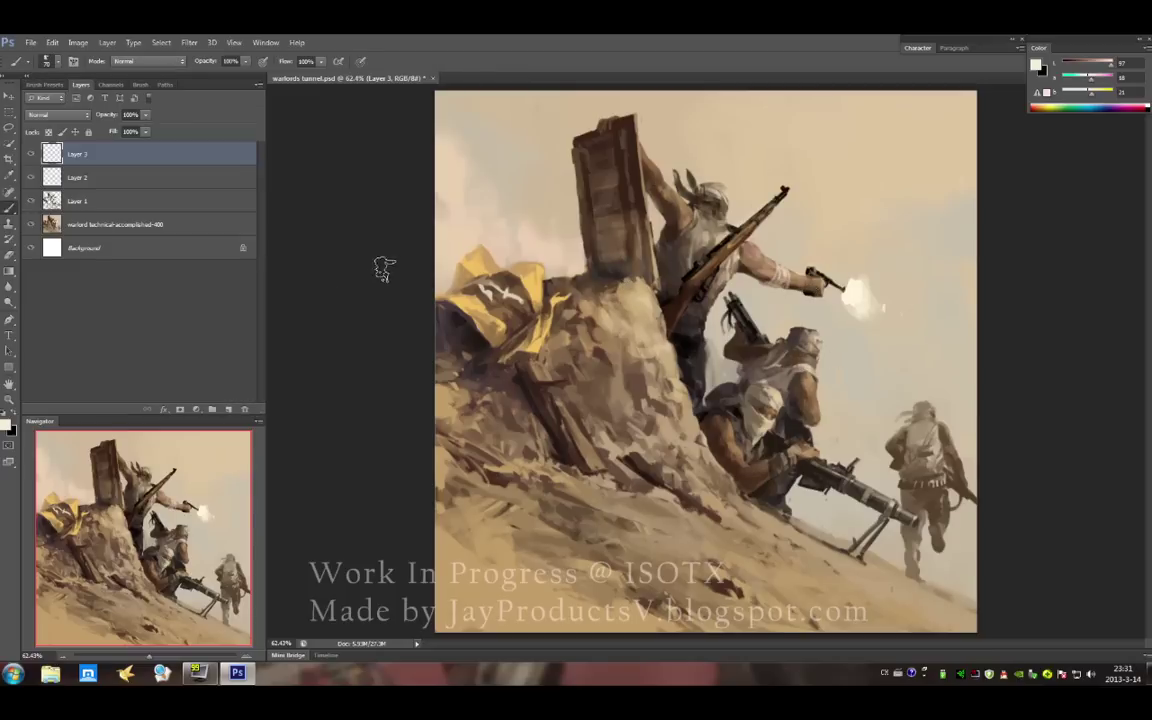
- View the painting at 100% with the brush ready for detail work
key("z")
key("ctrl+1")
key("b")
scroll(528, 366, "up", 3)
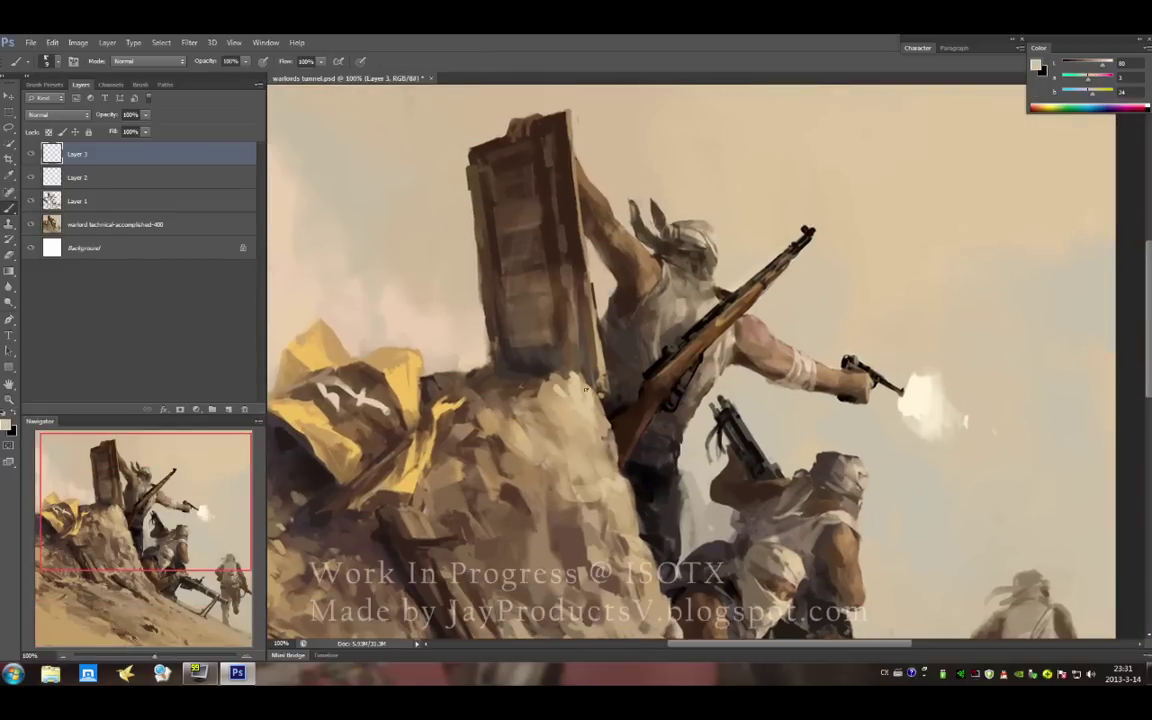
scroll(625, 484, "down", 3)
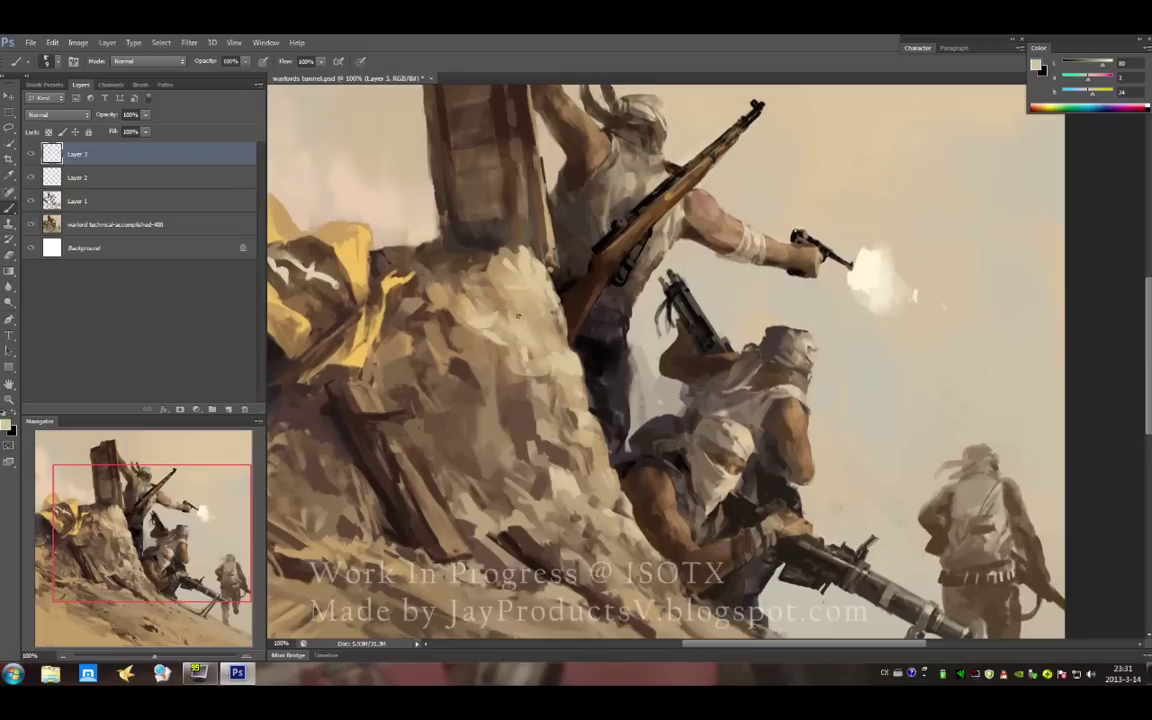
- Sample sand, dark brown and light tan tones around the rubble and rifleman for detailing
left_click(540, 316, "alt")
left_click(558, 214, "alt")
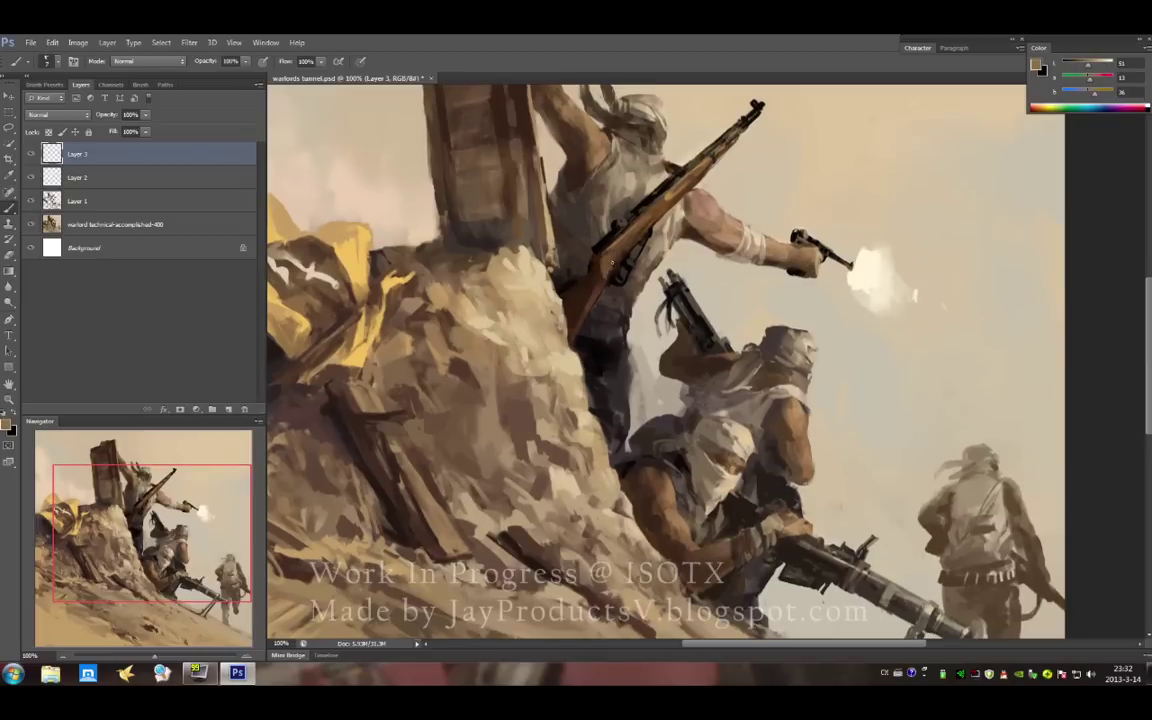
left_click(604, 272, "alt")
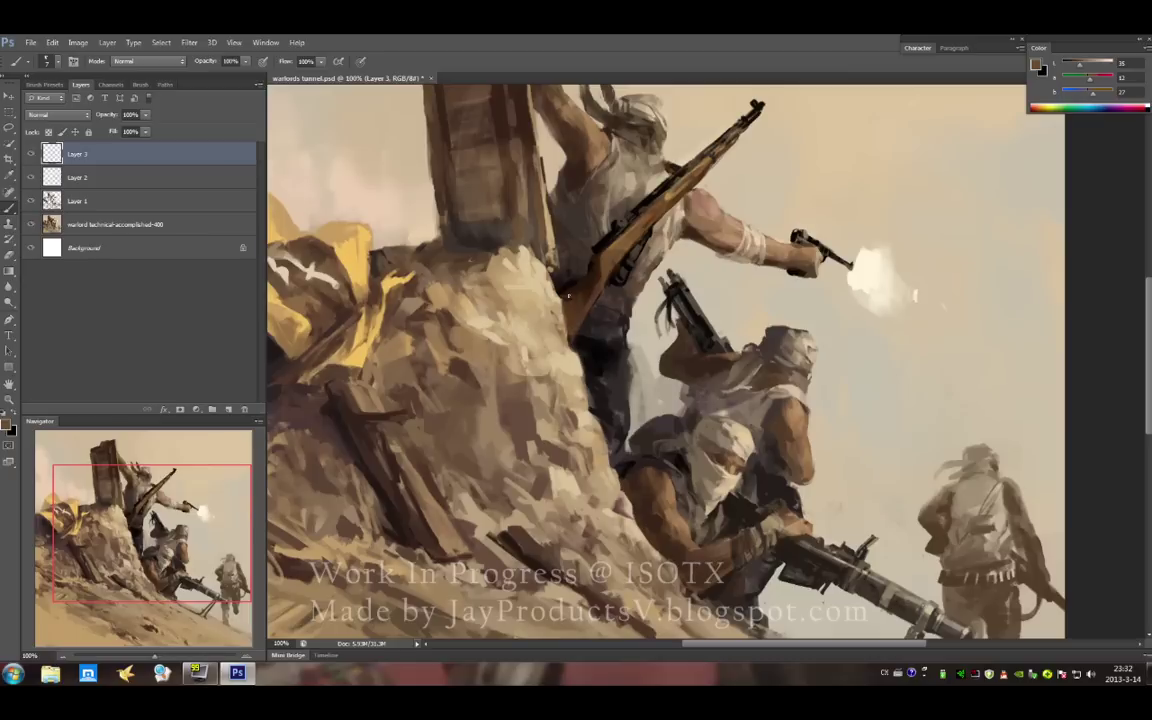
left_click(677, 183, "alt")
left_click(700, 230, "alt")
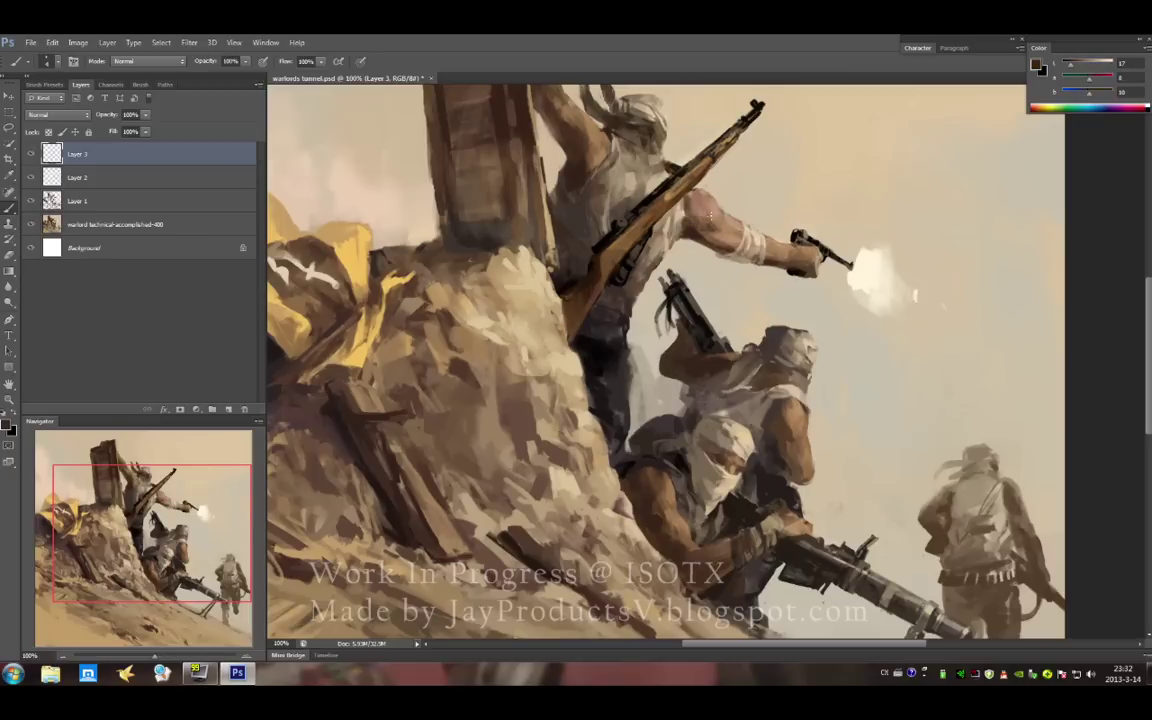
left_click(640, 206, "alt")
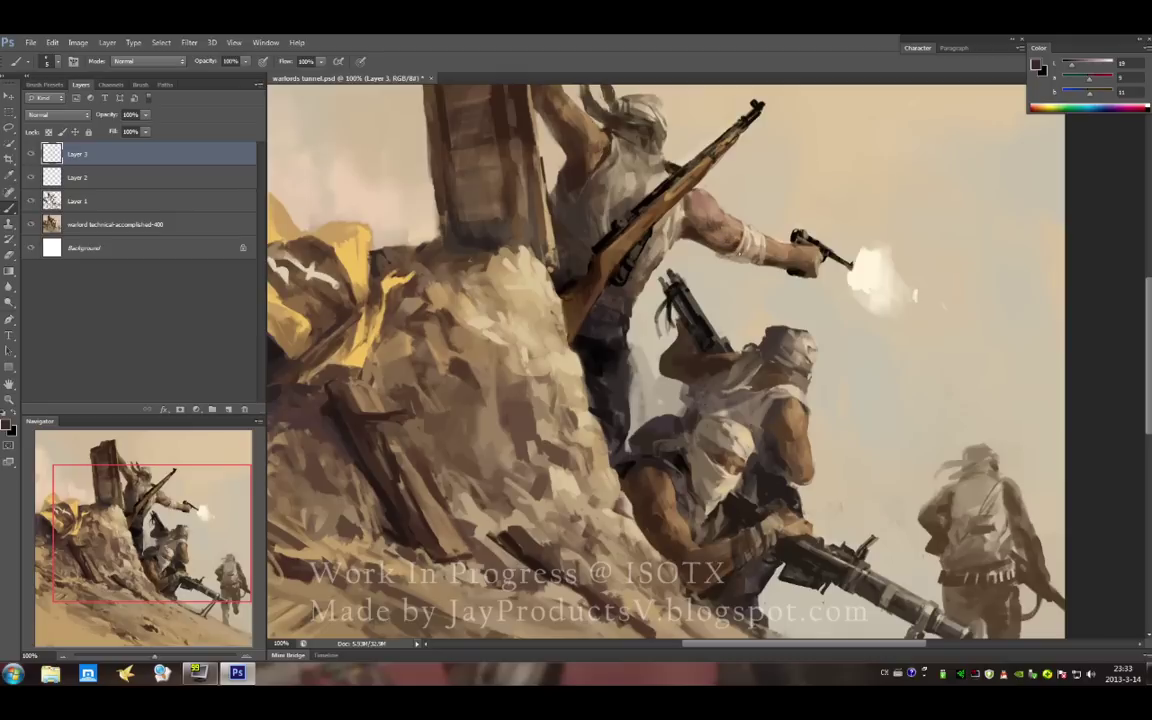
left_click(676, 224, "alt")
left_click(718, 240, "alt")
left_click(623, 182, "alt")
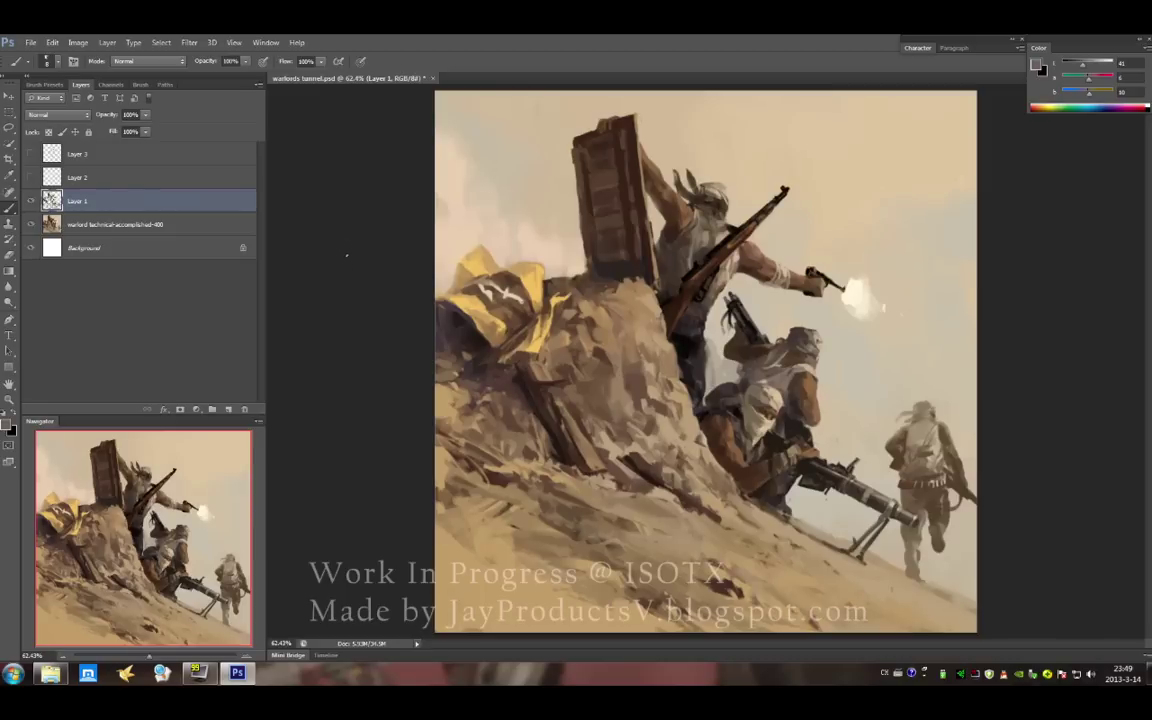
- Compare the painting with Layer 1 hidden, then show and select Layer 2
left_click(31, 200)
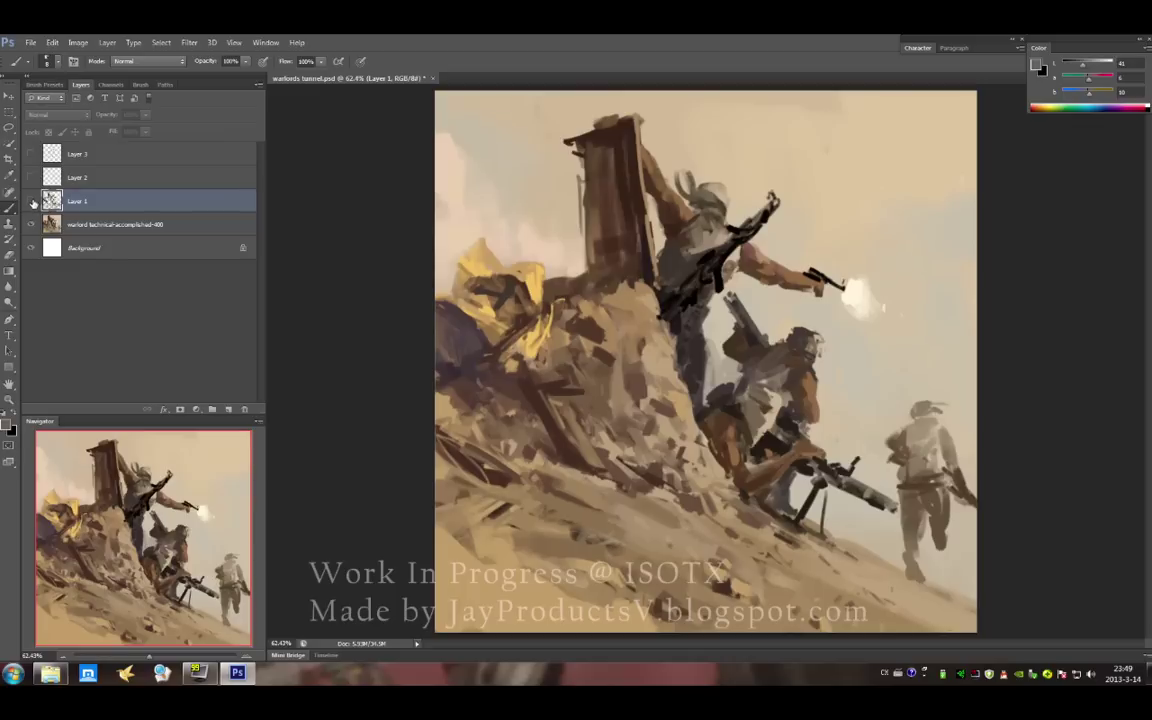
left_click(31, 200)
left_click(31, 177)
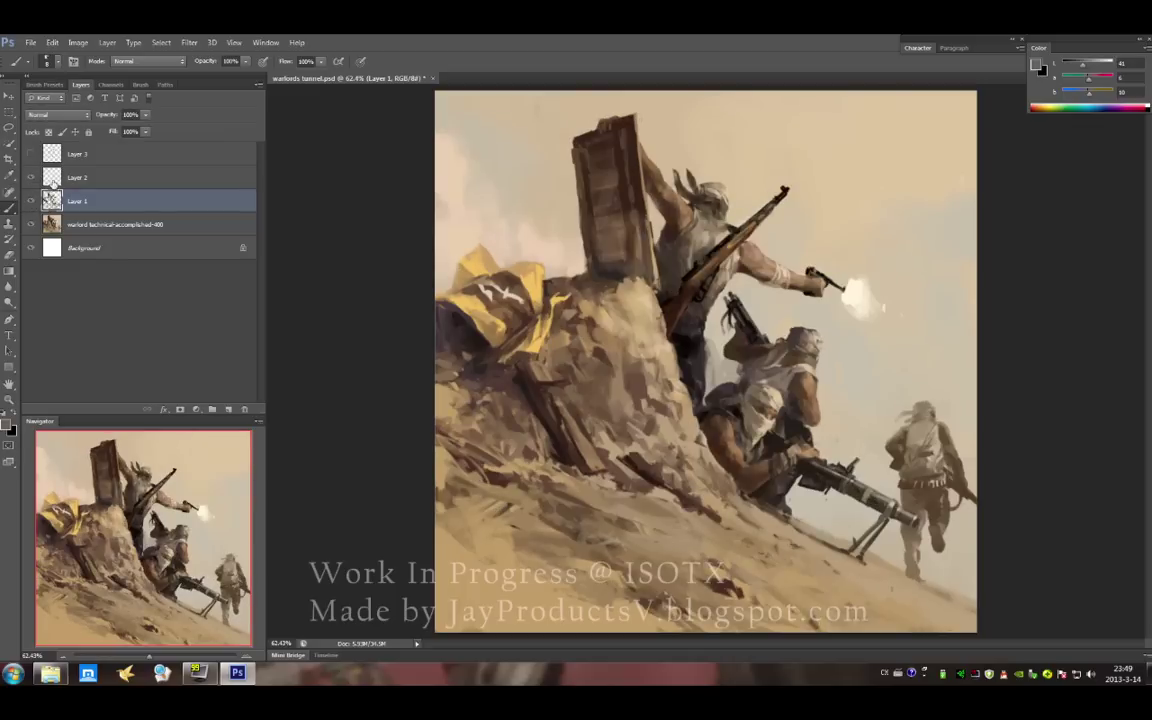
left_click(53, 180)
- Keep Layer 2 in Soft Light, show and select Layer 3, and view at 100%
left_click(67, 119)
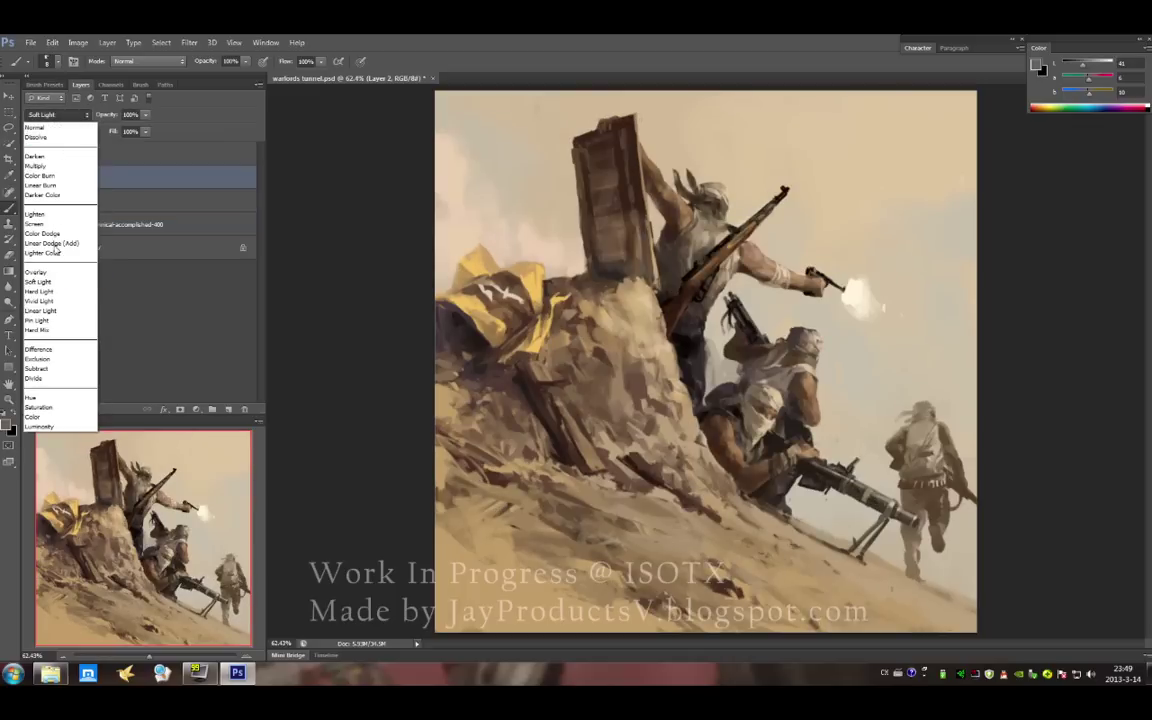
left_click(66, 284)
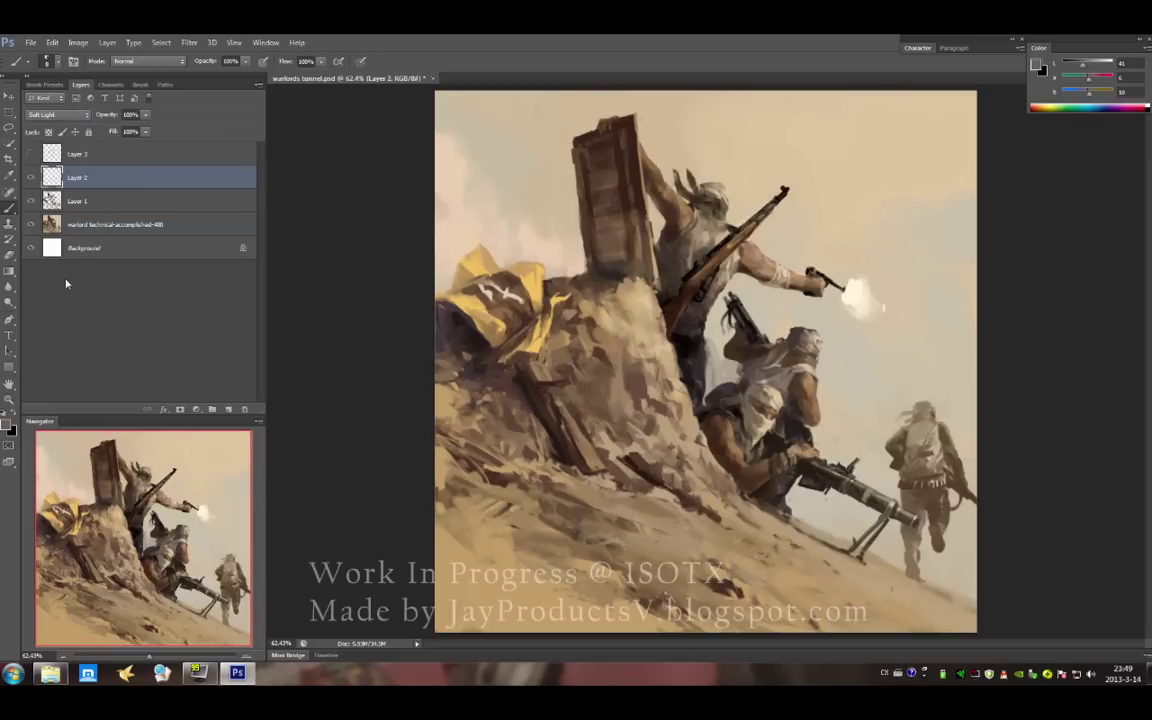
left_click(31, 154)
left_click(78, 156)
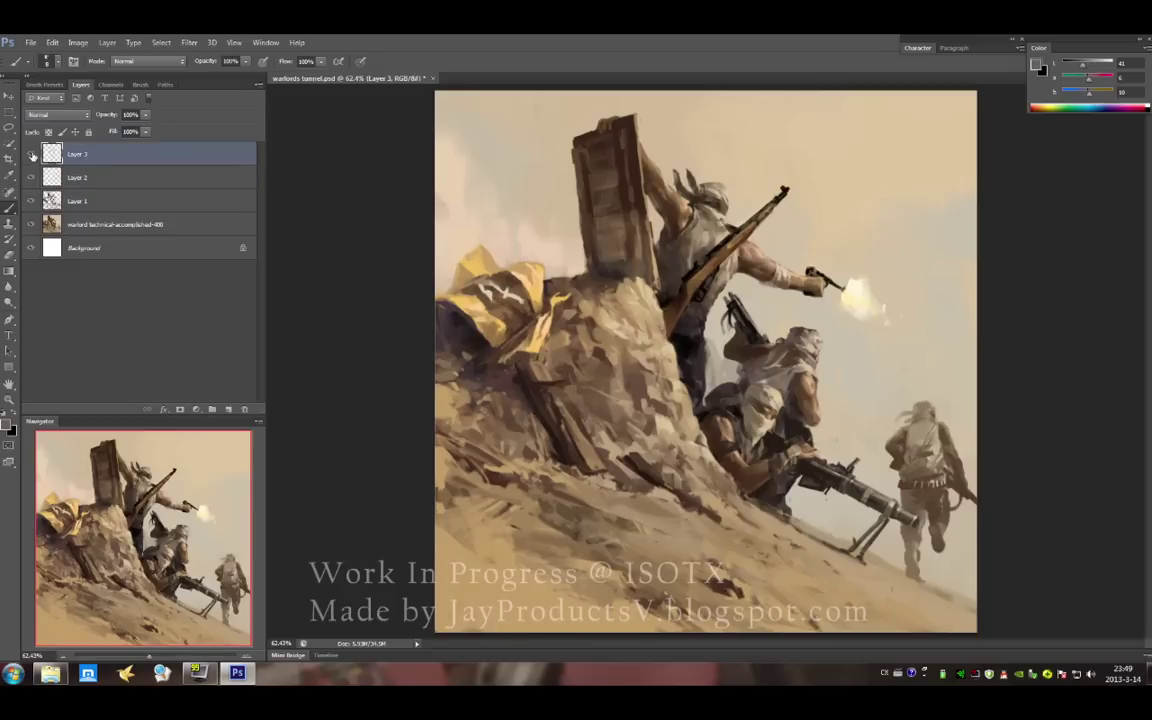
double_click(10, 396)
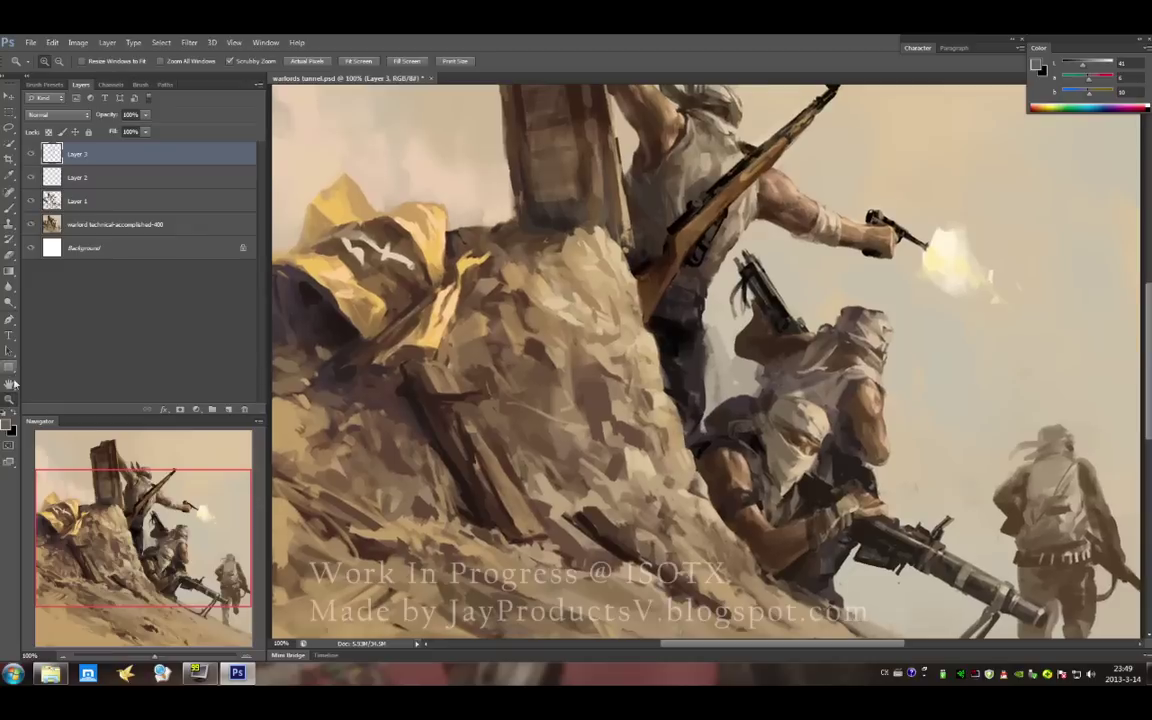
left_click(10, 384)
left_click_drag(697, 211, 641, 278)
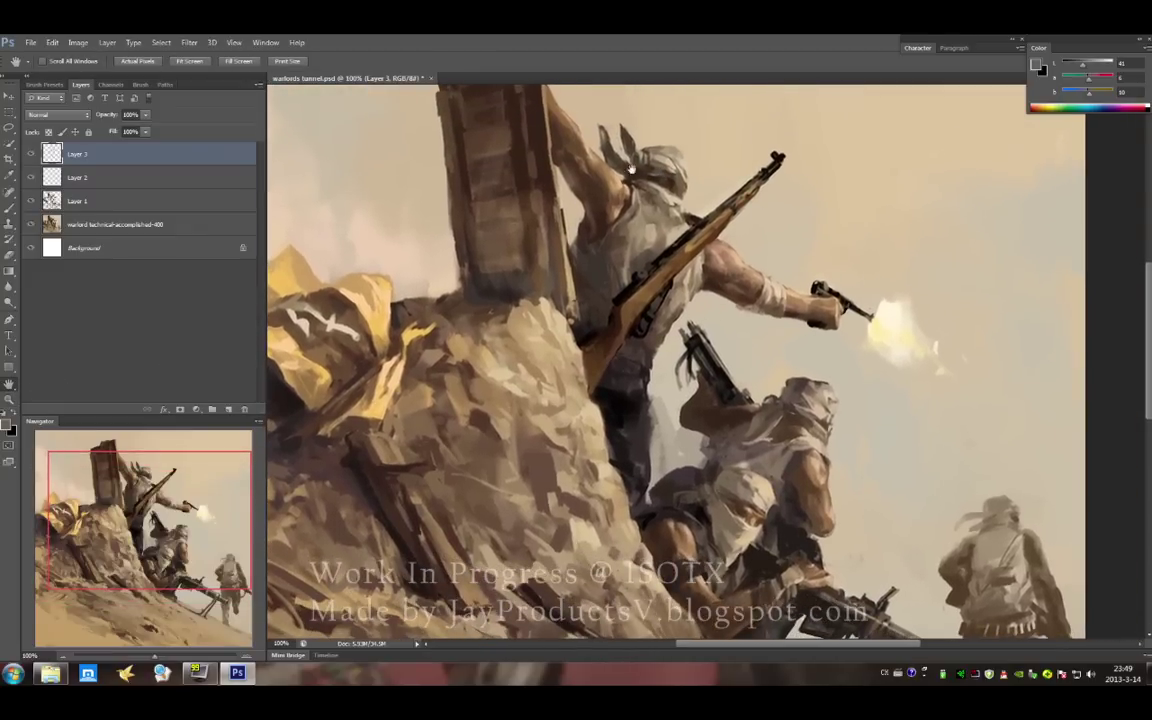
left_click_drag(668, 422, 613, 310)
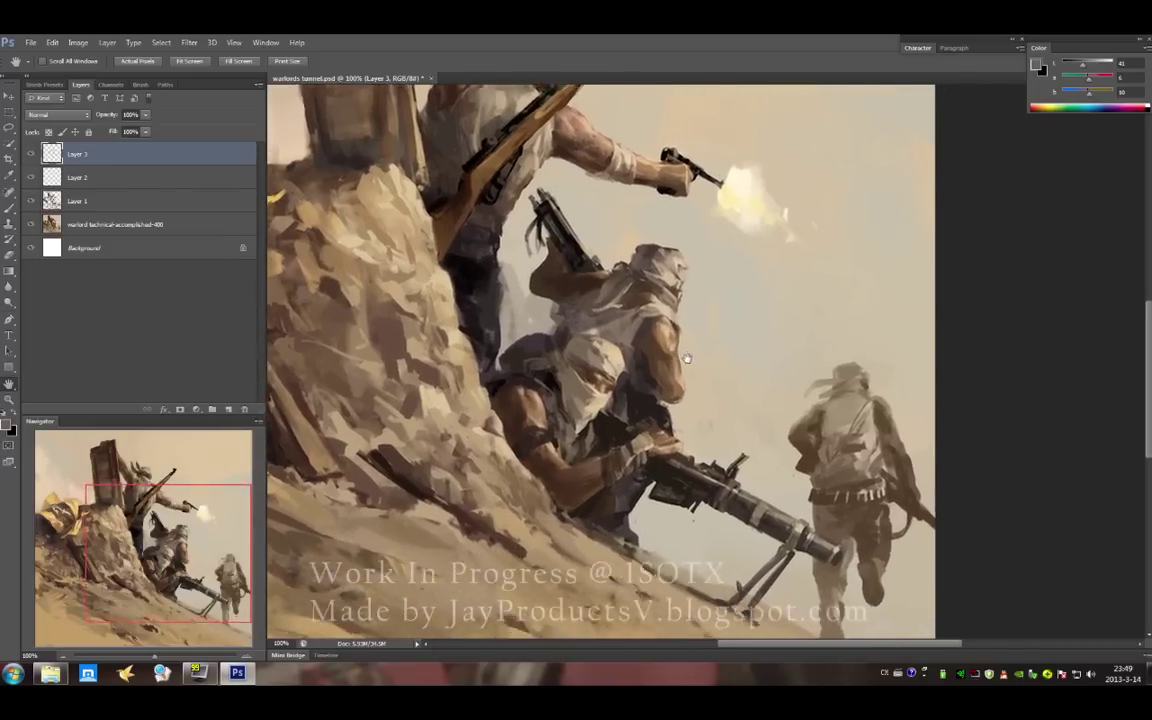
left_click_drag(698, 462, 783, 552)
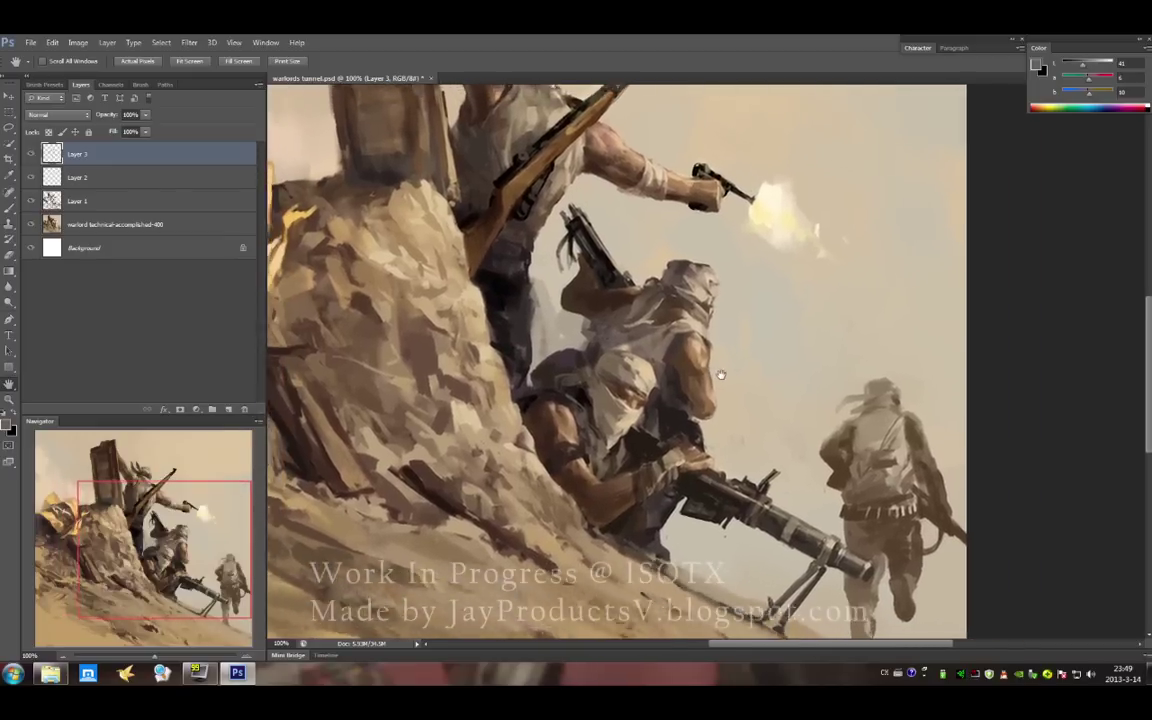
left_click_drag(797, 400, 841, 469)
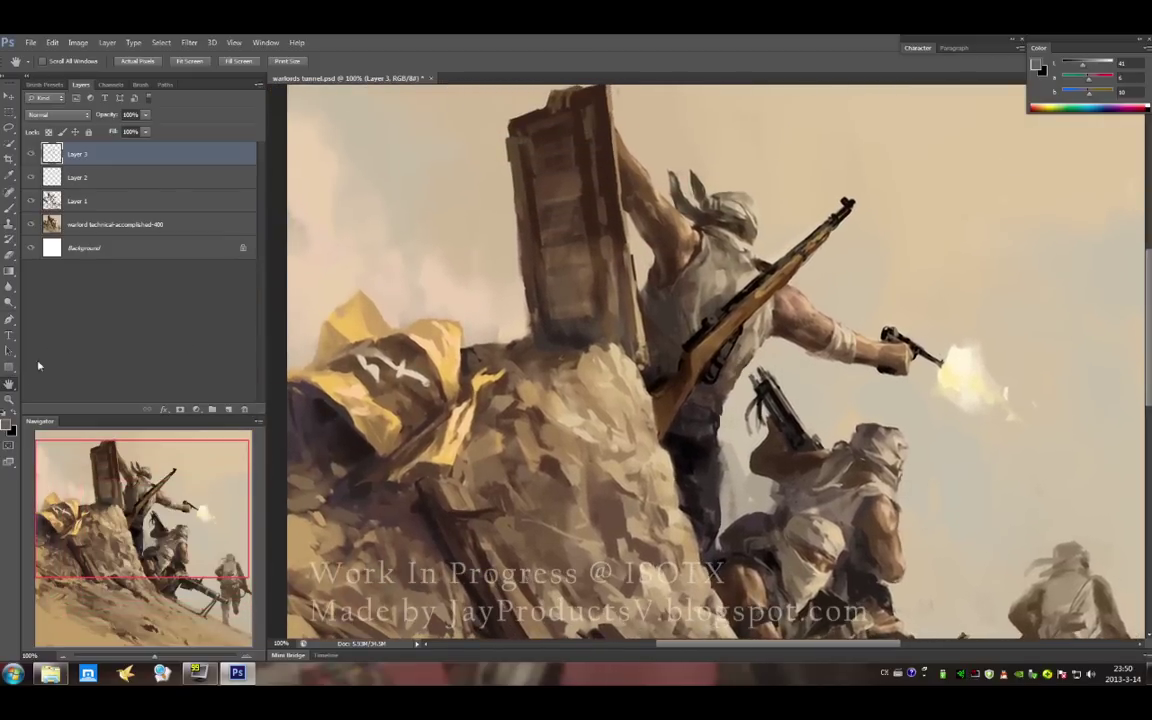
double_click(10, 383)
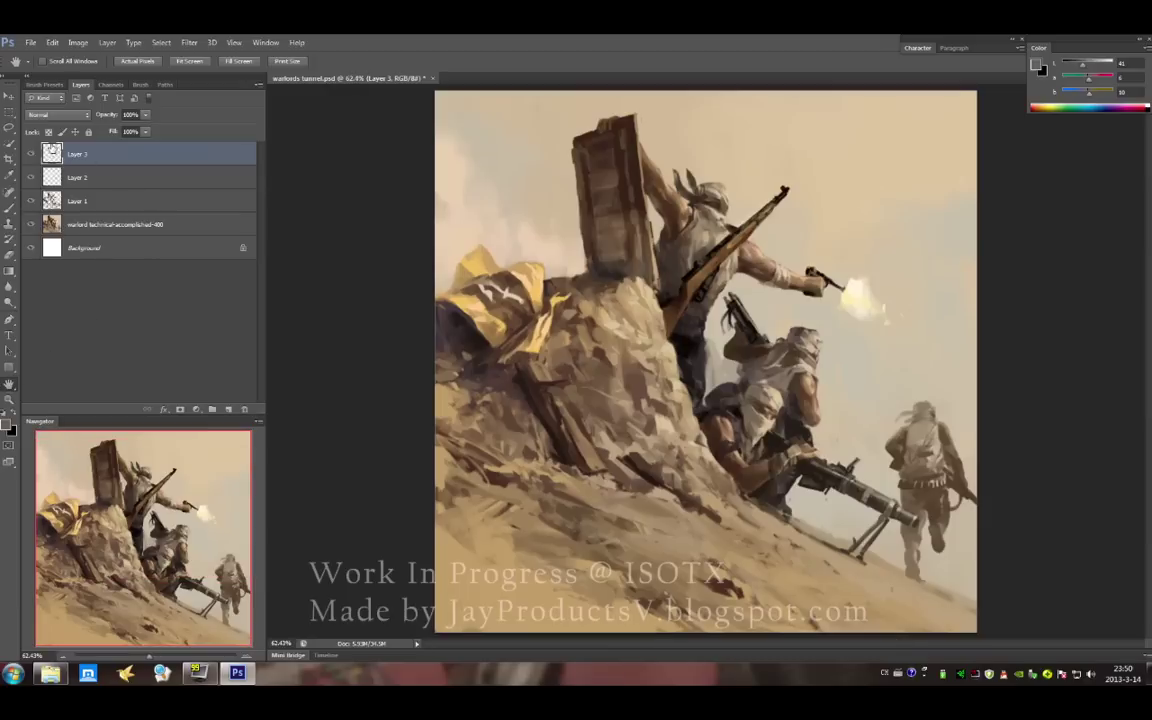